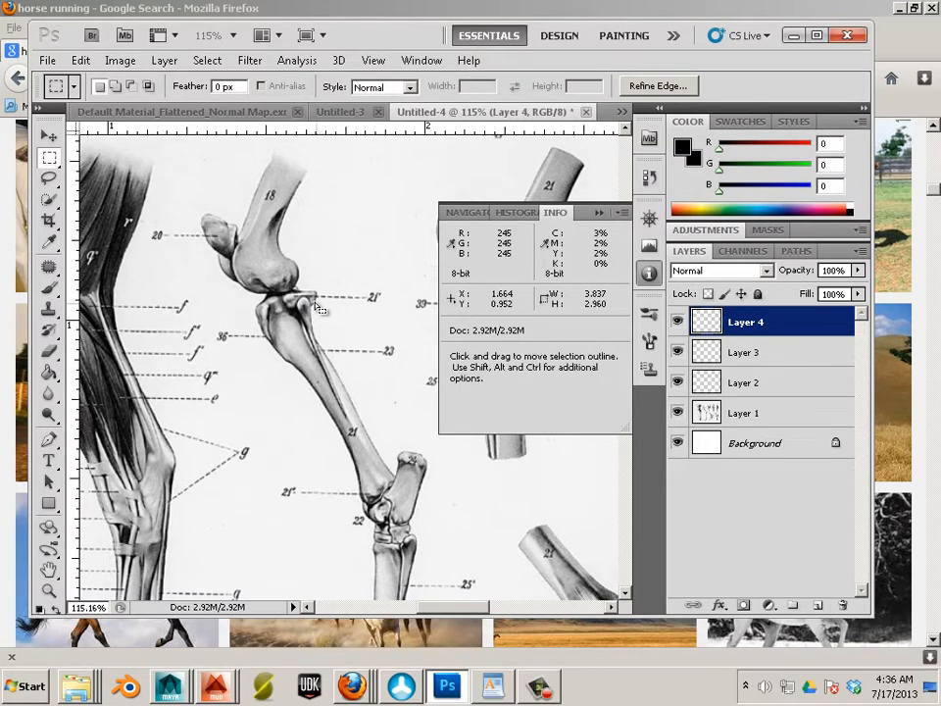
Examine the horse hind-leg drawings, comparing the bone structure with the muscles and tendons from thigh to hoof
scroll(316, 304, "down", 5)
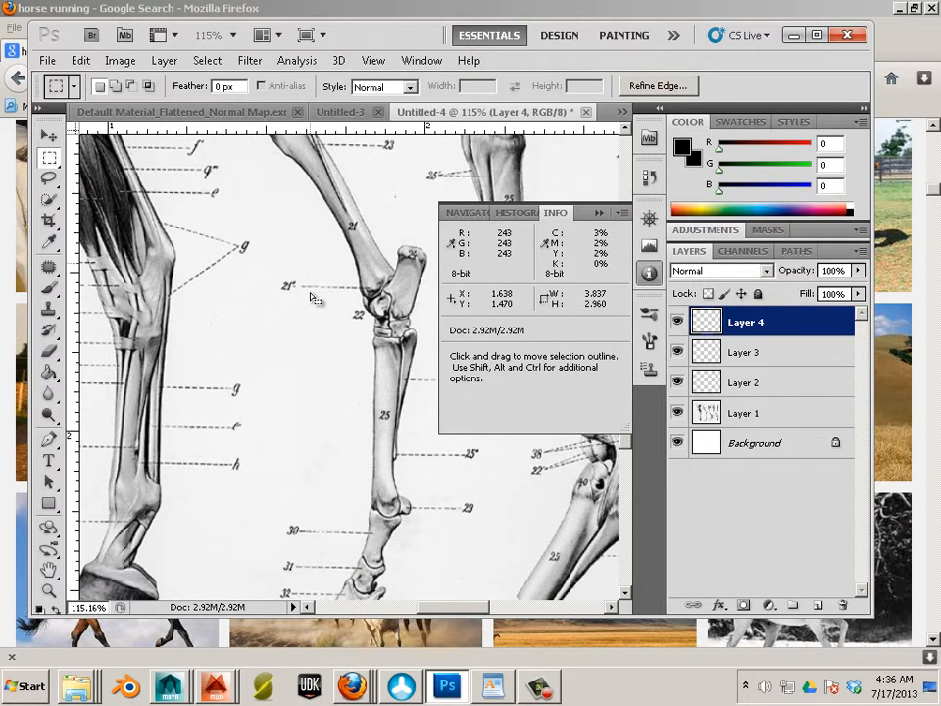
scroll(310, 298, "down", 2)
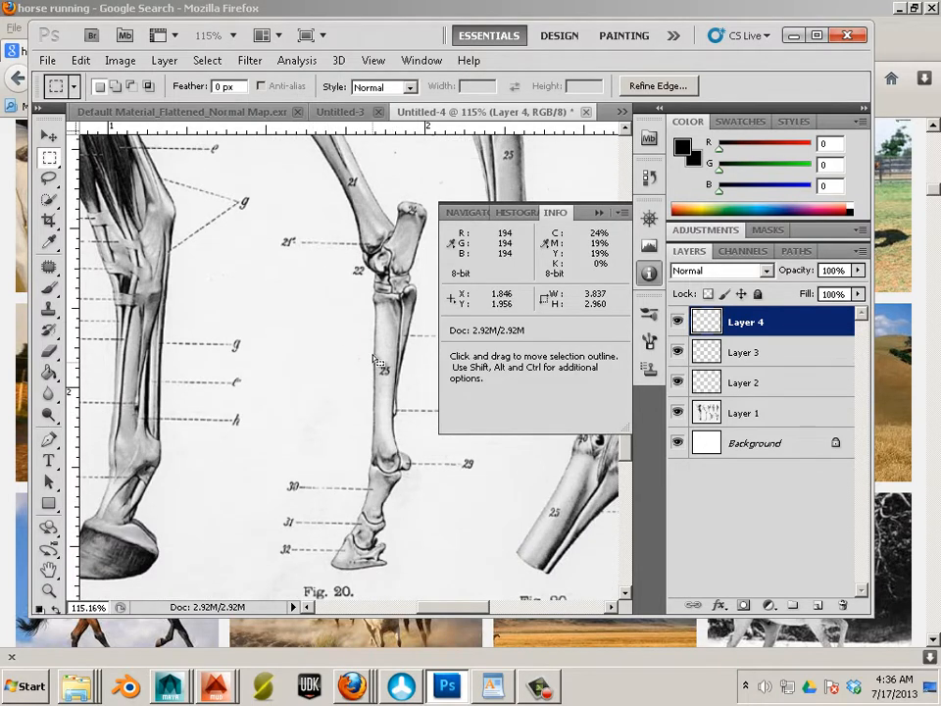
scroll(373, 279, "up", 3)
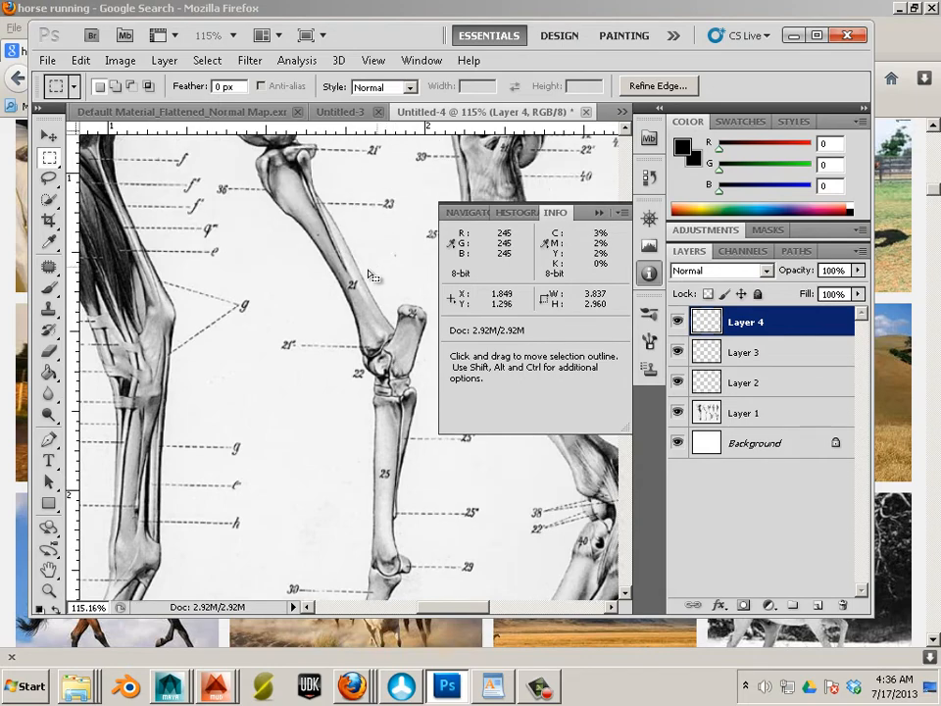
key("space")
left_click_drag(212, 371, 470, 531)
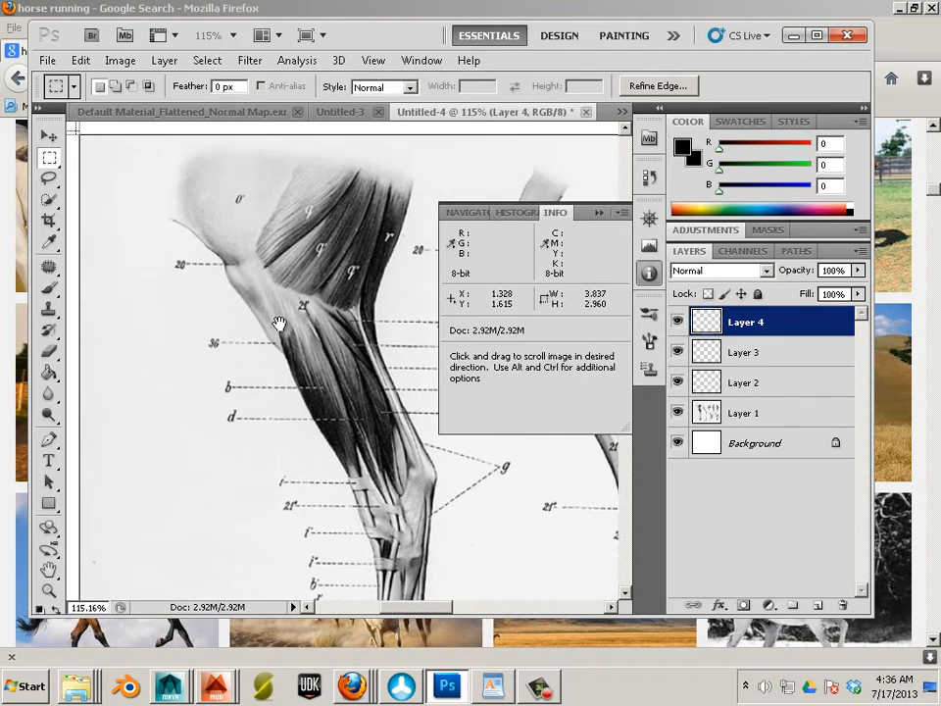
left_click_drag(279, 324, 265, 354)
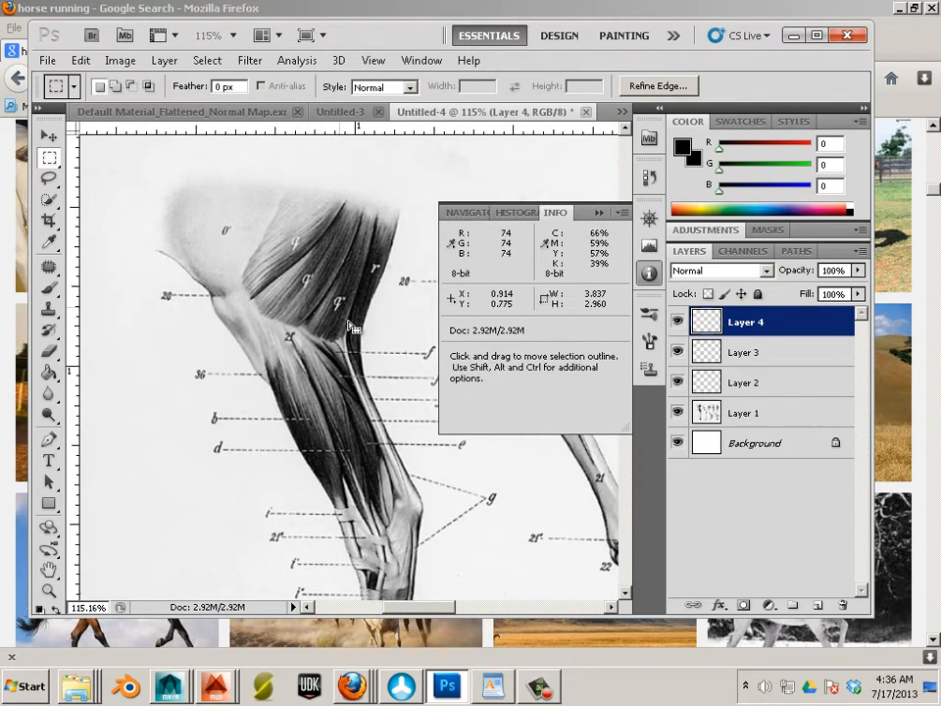
key("space")
left_click_drag(353, 326, 250, 266)
key("space")
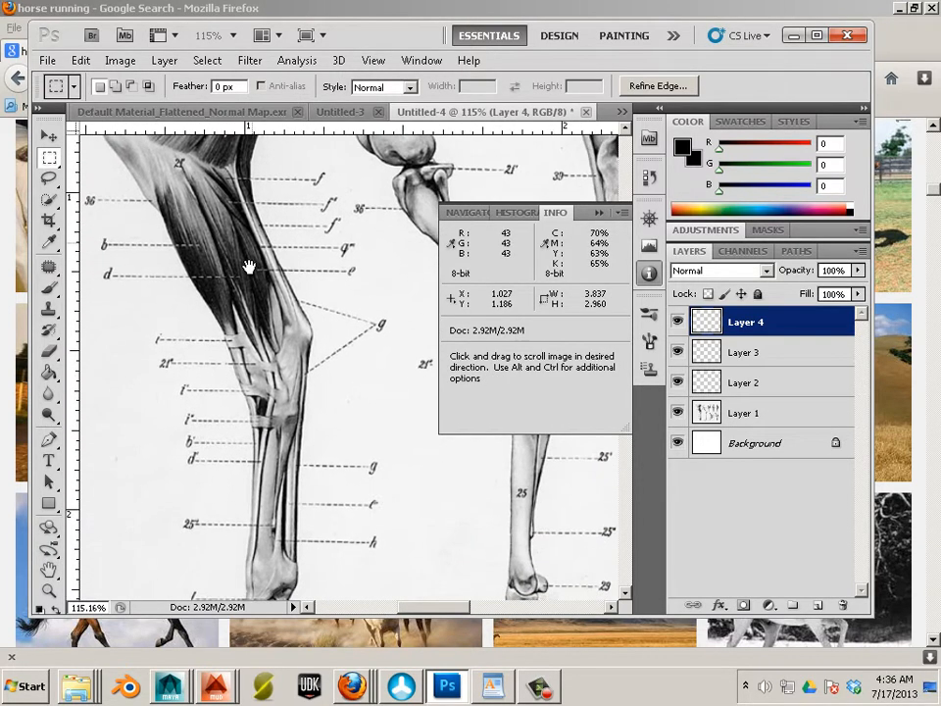
left_click_drag(244, 375, 239, 361)
key("space")
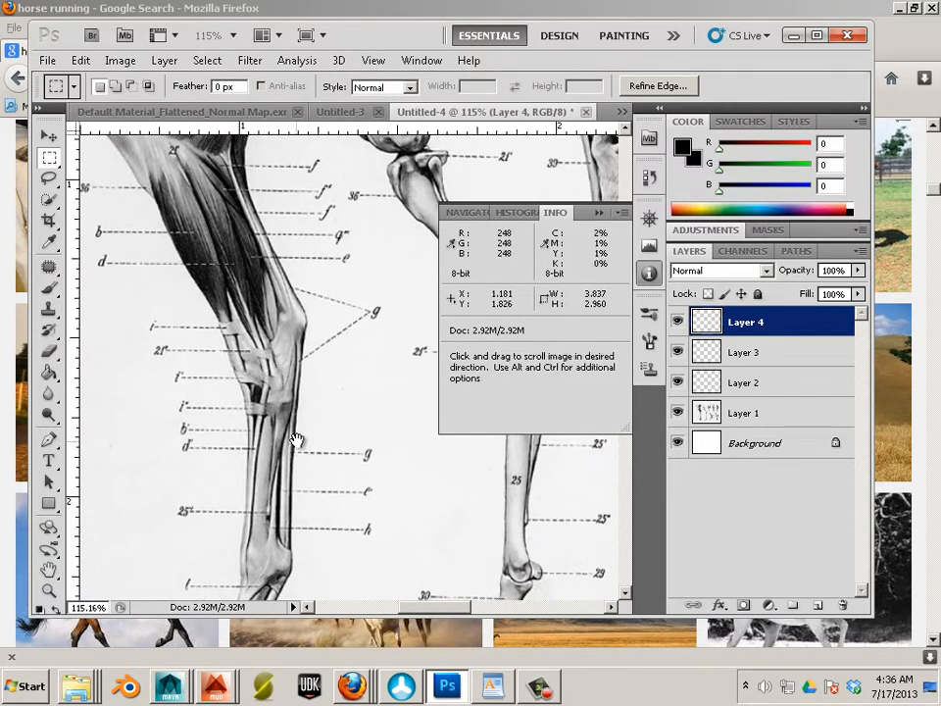
left_click_drag(296, 439, 273, 301)
key("space")
left_click_drag(242, 230, 265, 353)
key("space")
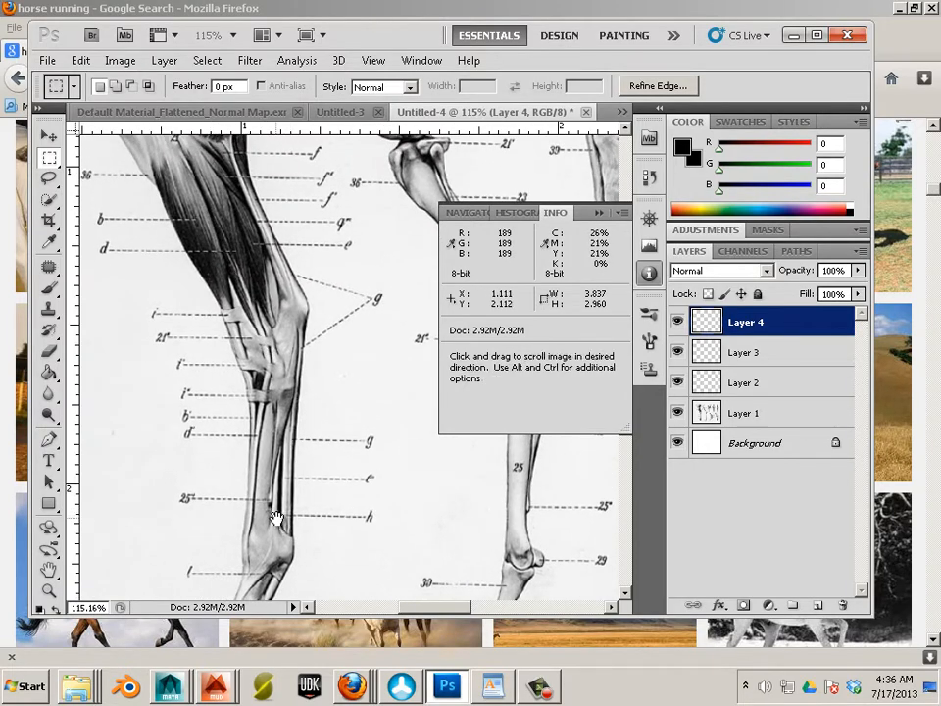
left_click_drag(277, 518, 284, 550)
left_click_drag(216, 252, 256, 412)
key("space")
left_click_drag(272, 365, 133, 338)
key("space")
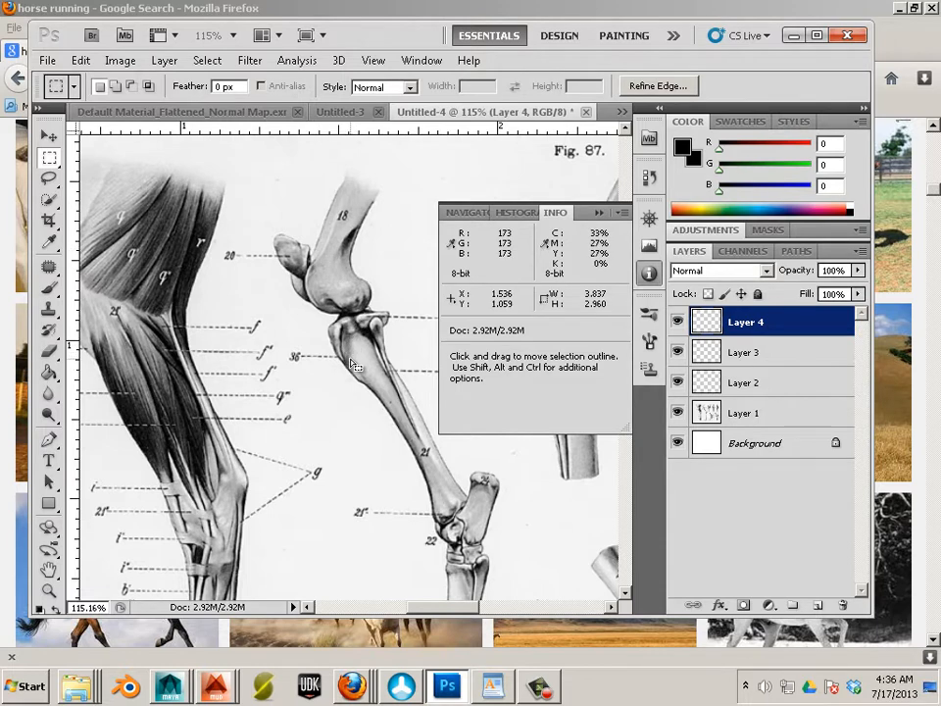
key("space")
left_click_drag(219, 365, 278, 355)
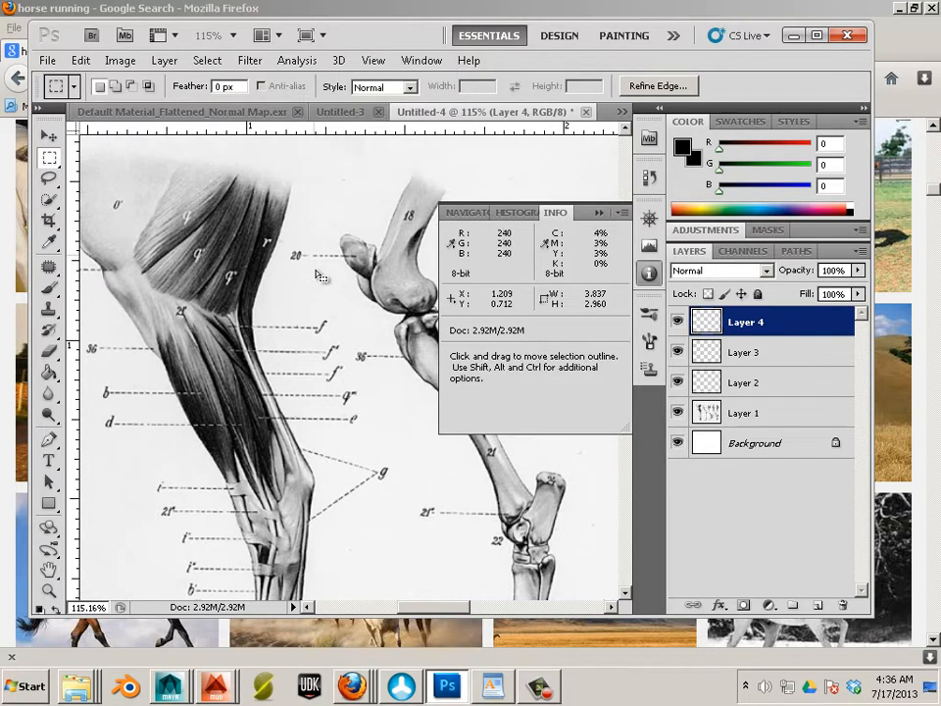
key("space")
left_click_drag(315, 266, 260, 273)
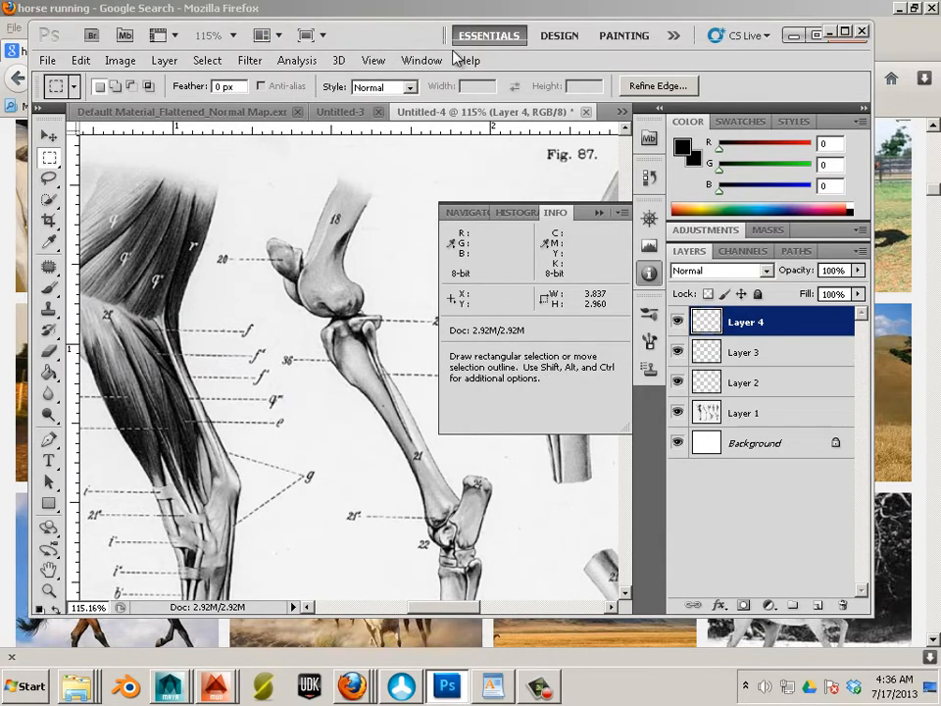
Maximise the reference window, switch to Maya and delete the torus from the scene
double_click(342, 39)
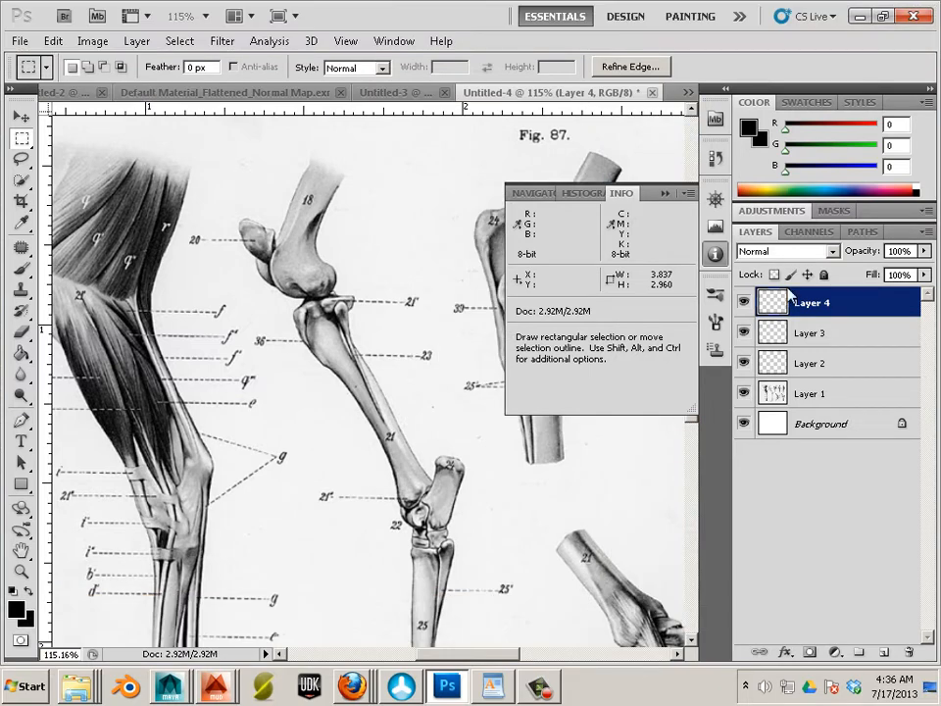
left_click(170, 699)
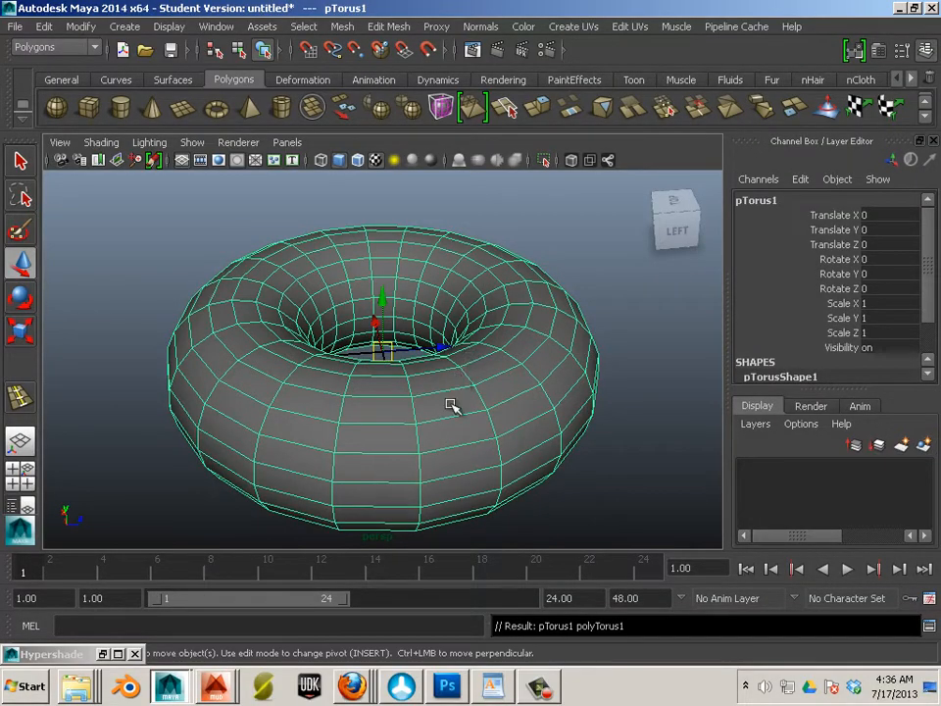
key("Delete")
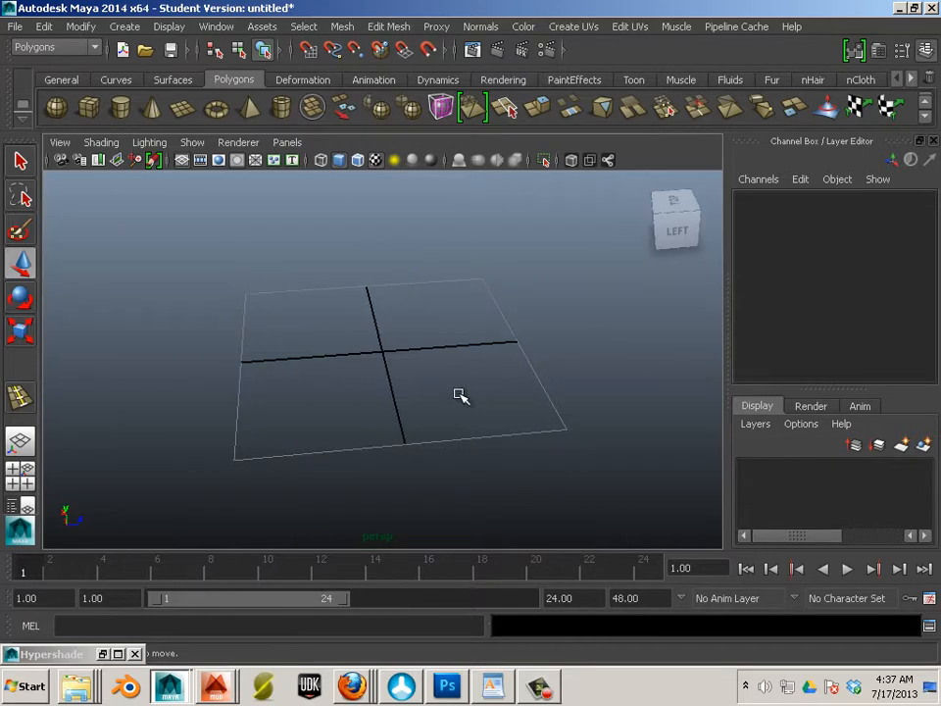
Clear the Photoshop reference window out of the way and return to the empty Maya scene
left_click(446, 686)
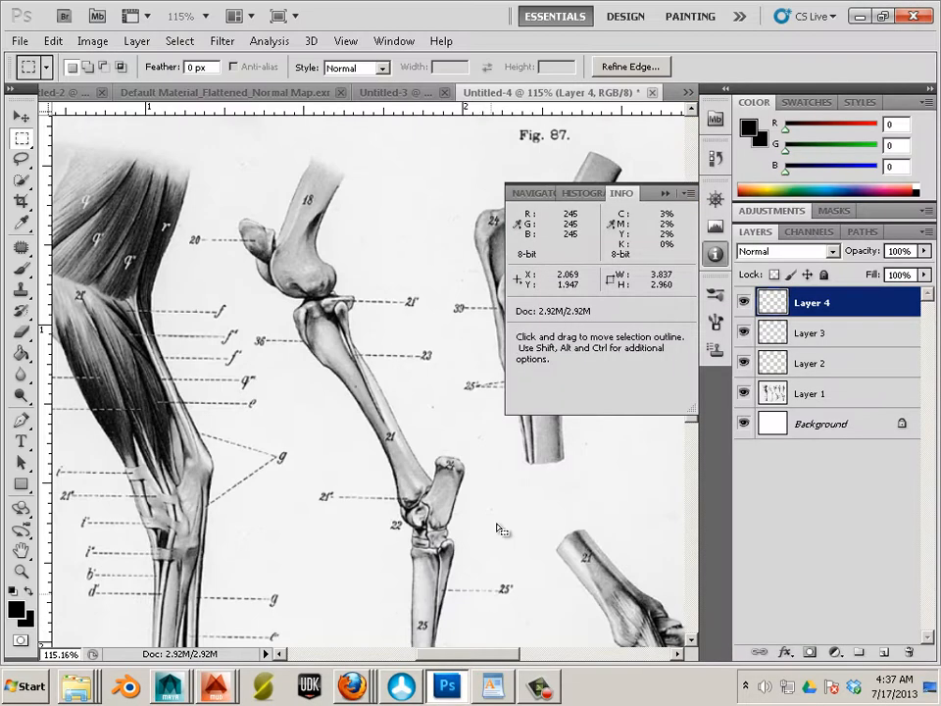
left_click(883, 15)
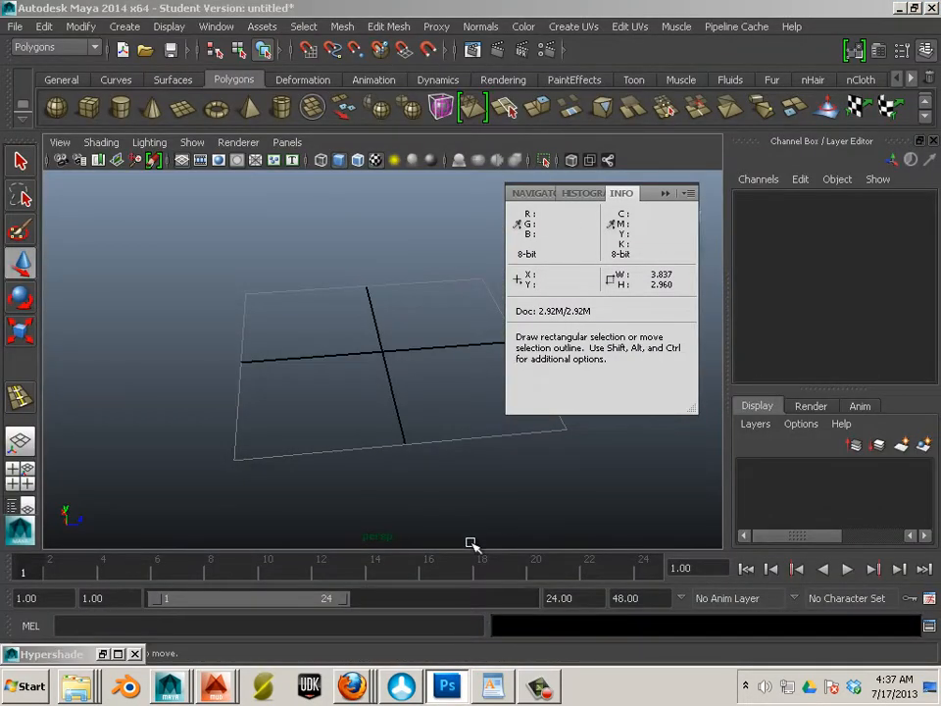
left_click(433, 481)
Create a polygon cube at the origin of the scene
scroll(420, 467, "up", 5)
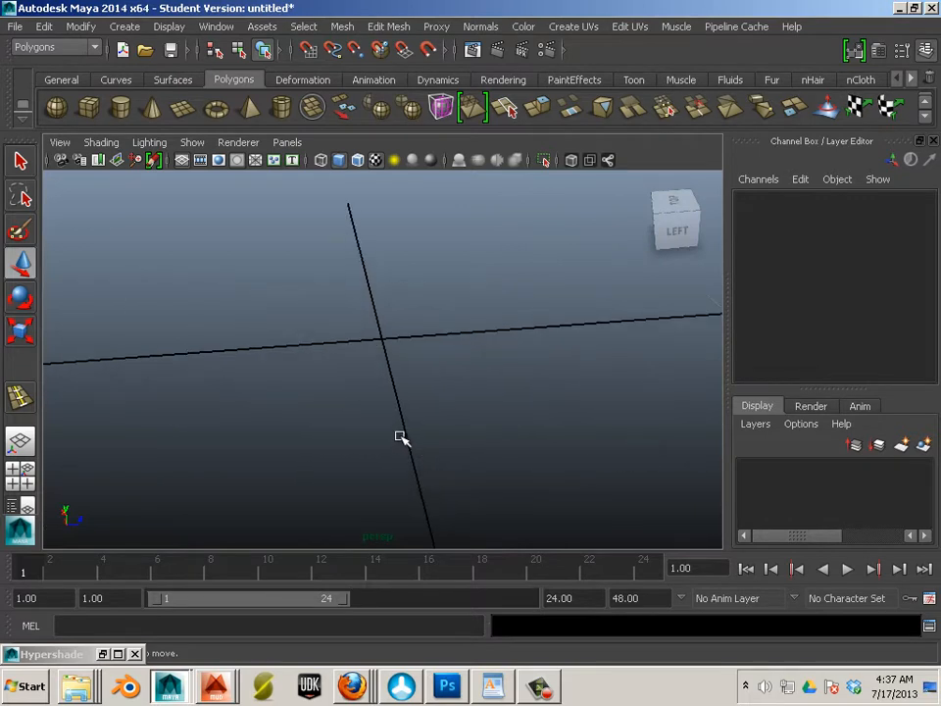
left_click_drag(400, 436, 336, 427, "alt")
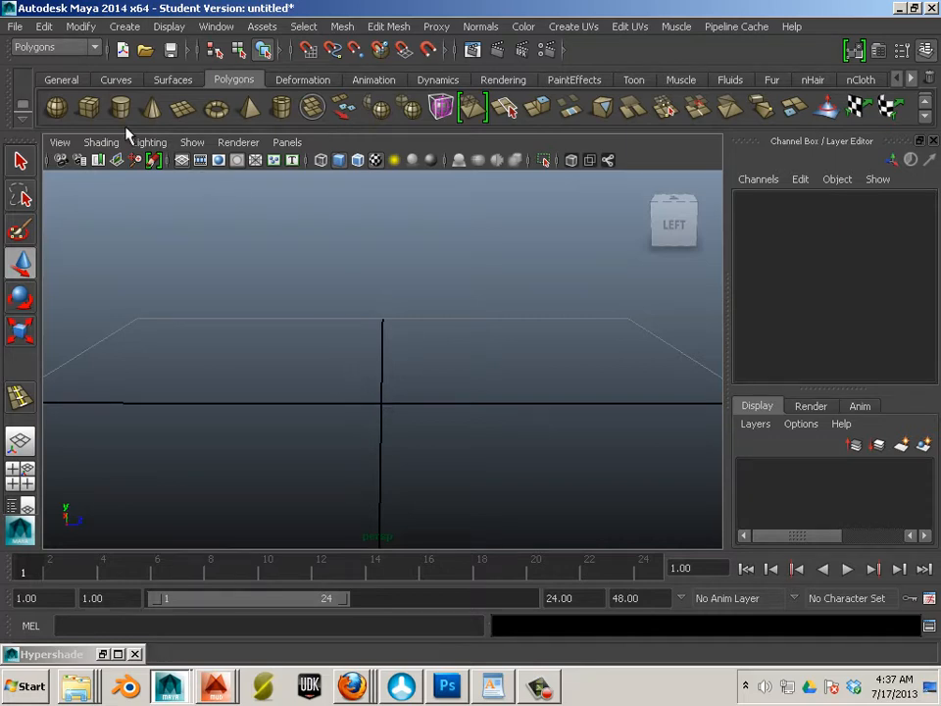
left_click(92, 116)
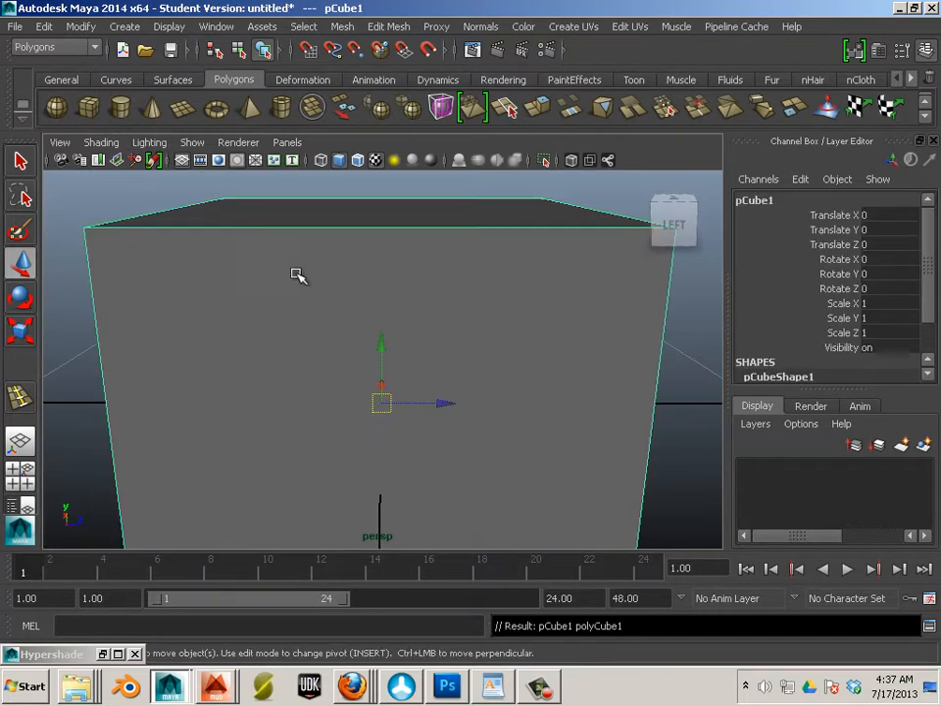
scroll(303, 284, "down", 3)
scroll(314, 299, "up", 2)
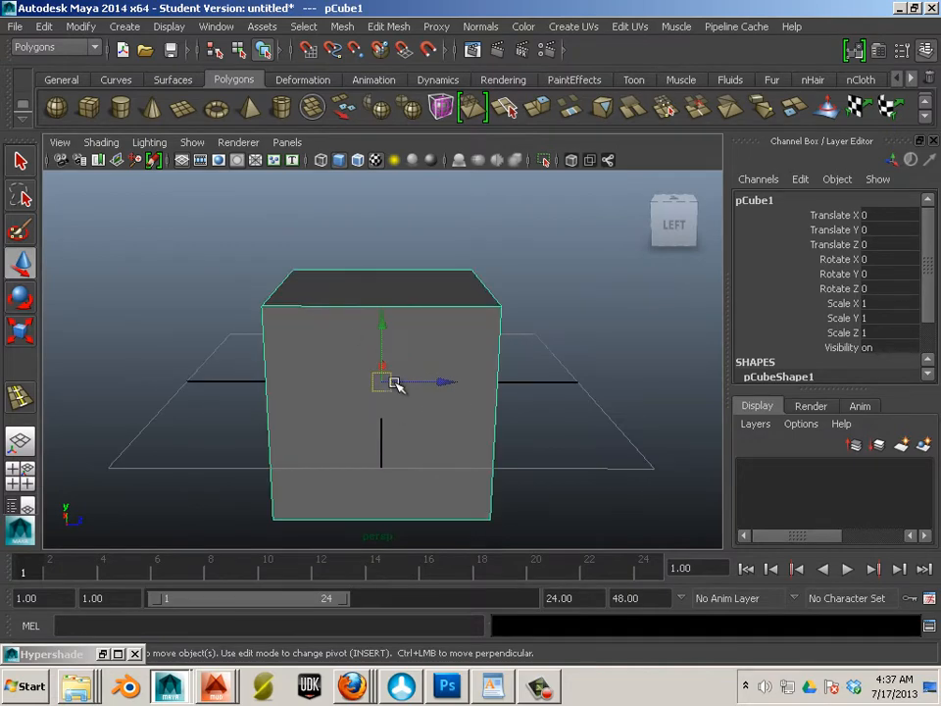
Extrude the cube's bottom face straight down to form a second block beneath it
left_click_drag(390, 461, 371, 382, "alt")
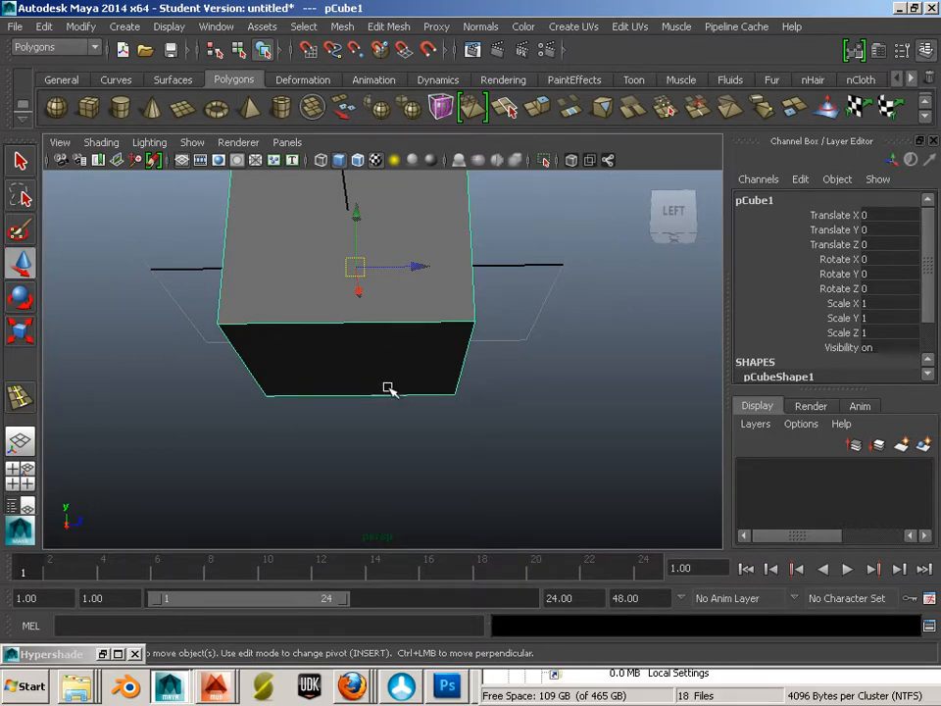
left_click_drag(392, 416, 368, 370, "alt")
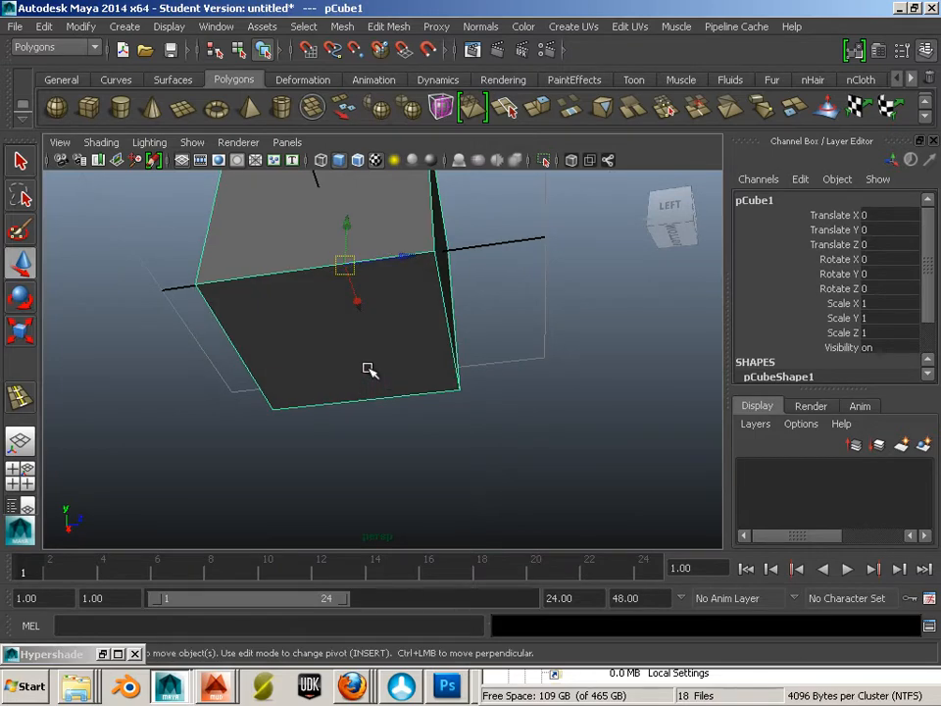
key("F11")
left_click(362, 337)
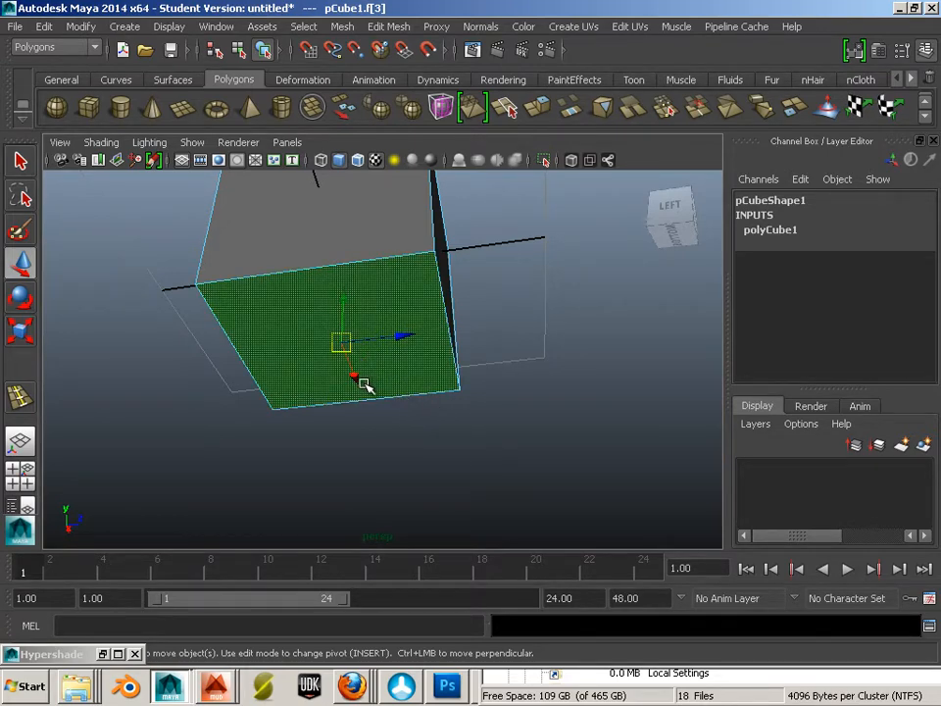
key("ctrl+e")
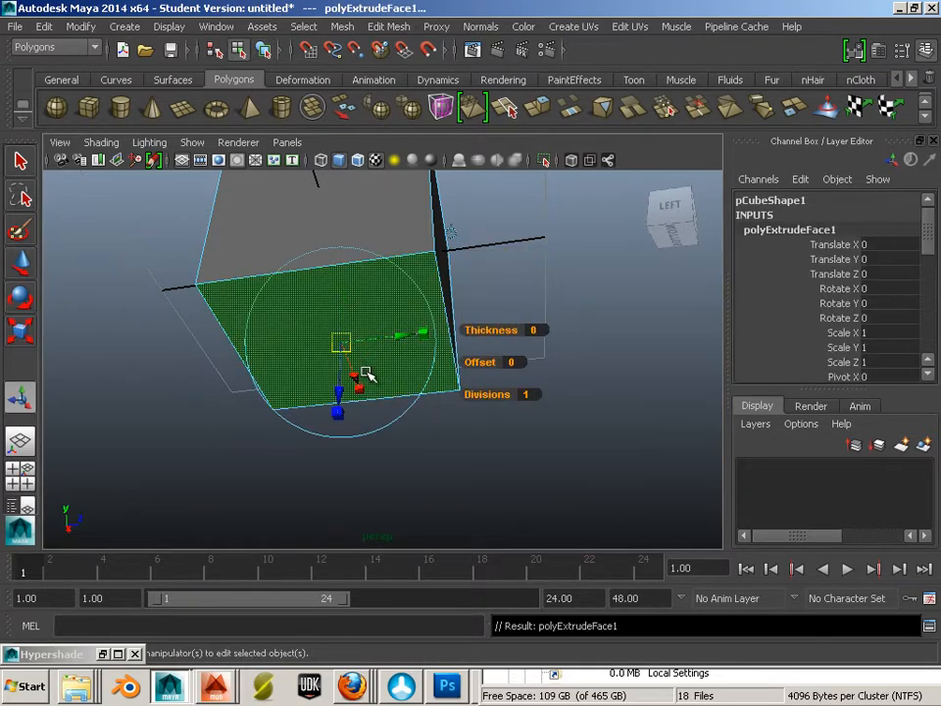
left_click_drag(353, 427, 361, 584, "alt")
middle_click_drag(445, 434, 418, 347, "alt")
left_click_drag(418, 347, 330, 345, "alt")
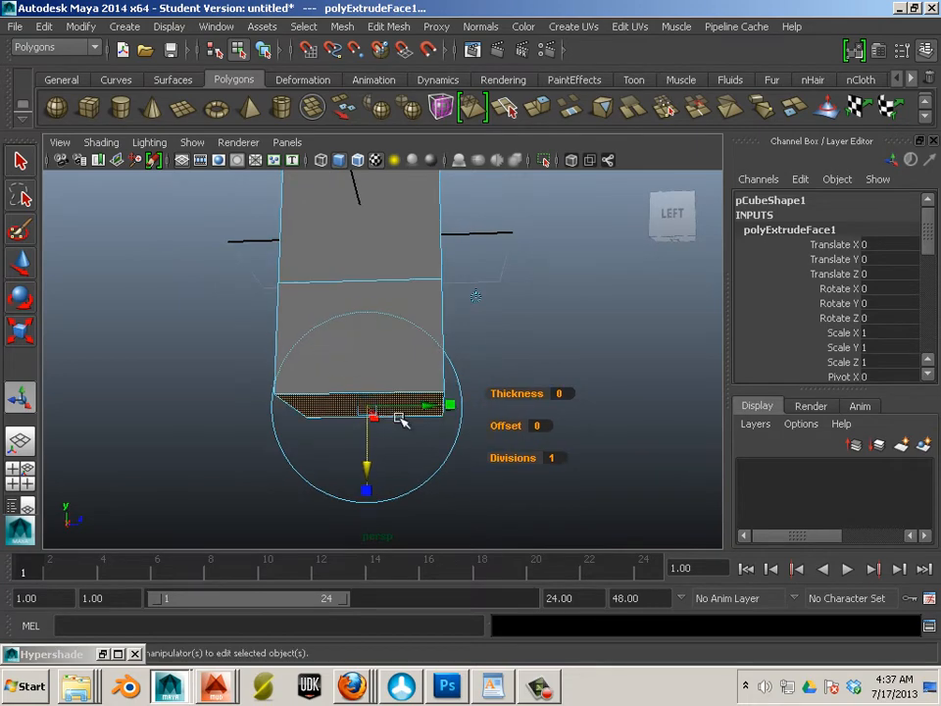
left_click_drag(439, 336, 427, 390, "alt")
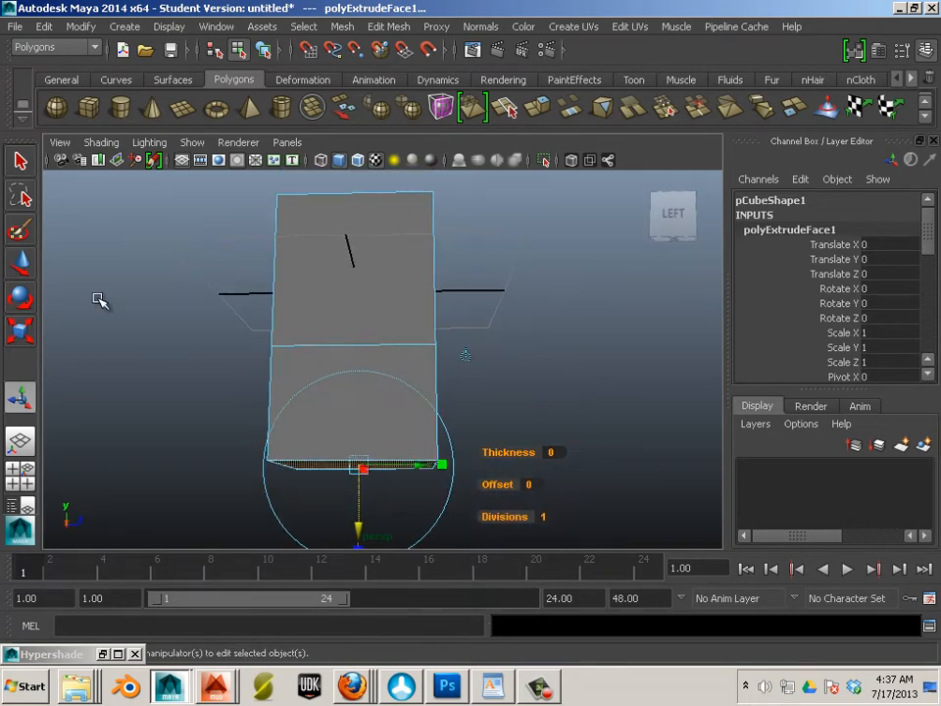
Scale up the extruded bottom face uniformly so the lower block flares outward
left_click(22, 301)
key("r")
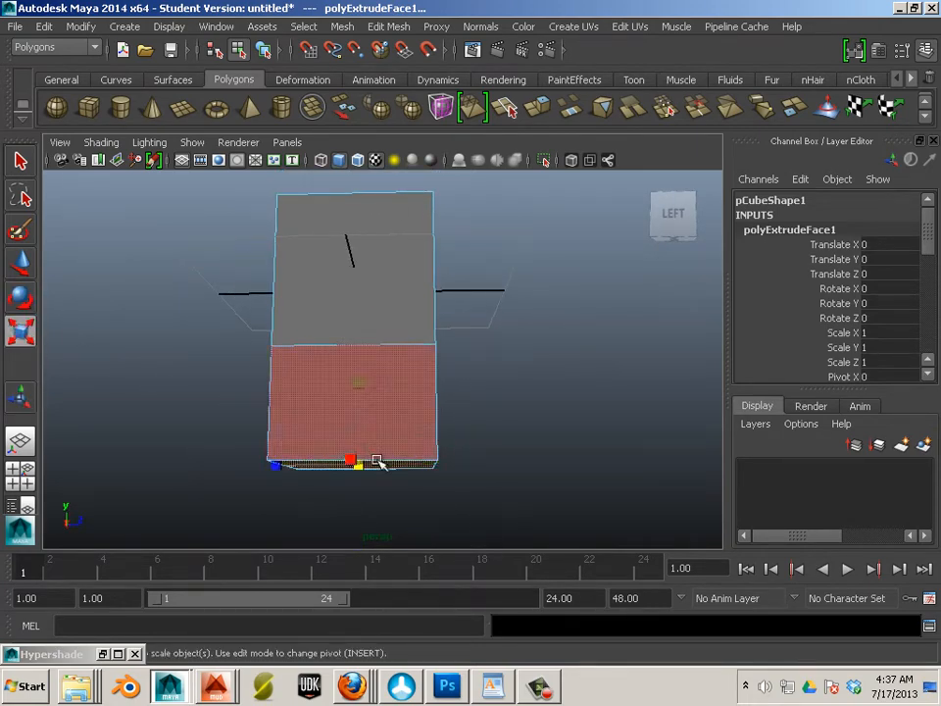
left_click_drag(361, 465, 379, 471)
key("ctrl+z")
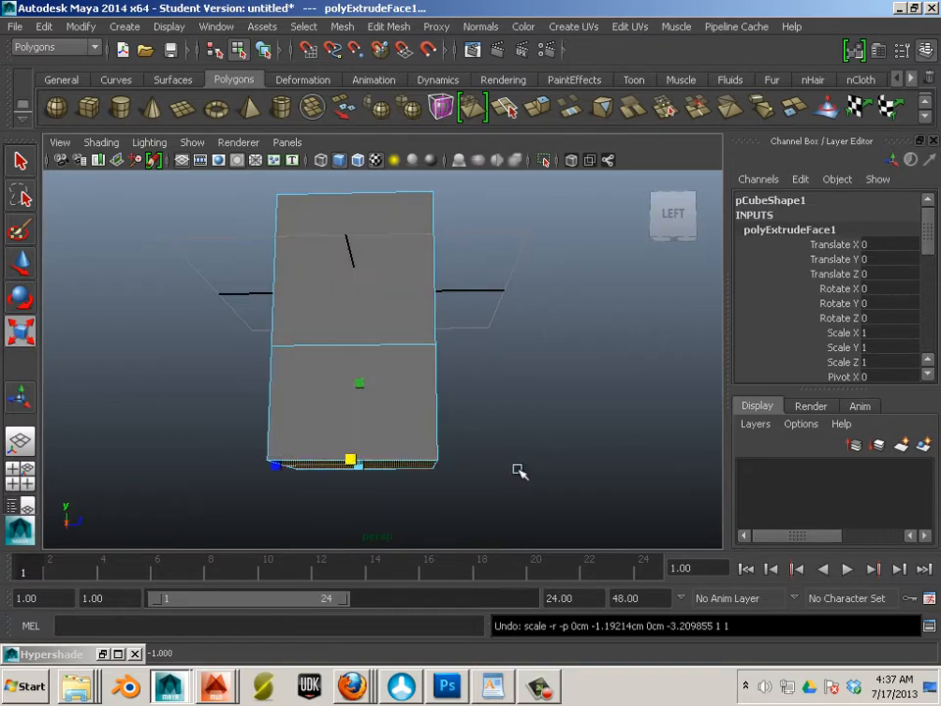
left_click(520, 472)
left_click_drag(520, 471, 395, 419, "alt")
left_click_drag(320, 430, 490, 435)
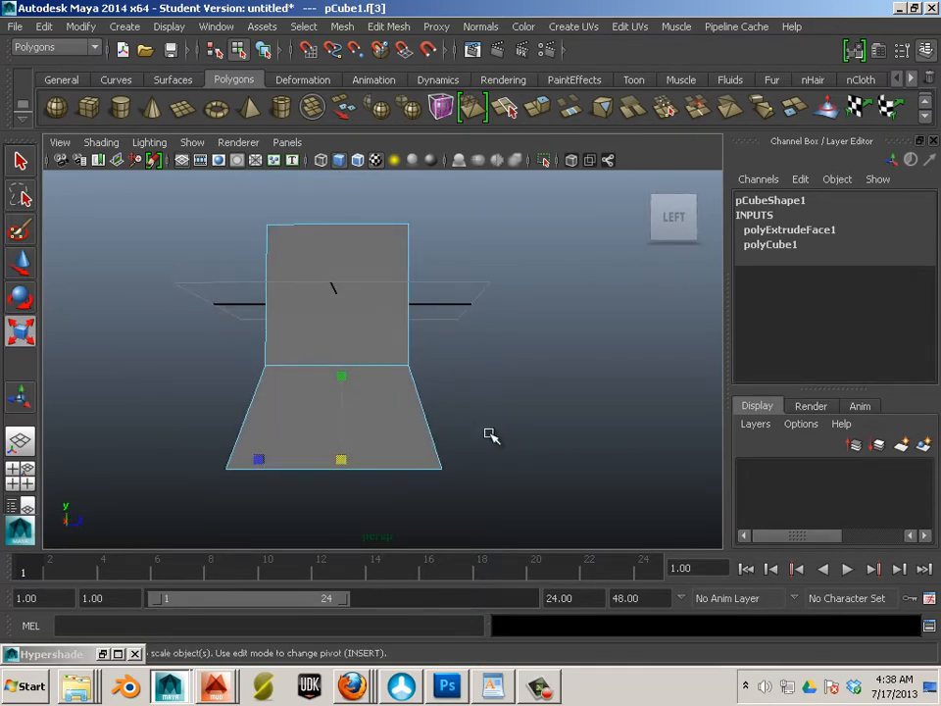
In the right side view, move the bottom face about 1.39 units along negative Z and about 0.5 down
key("space")
key("space")
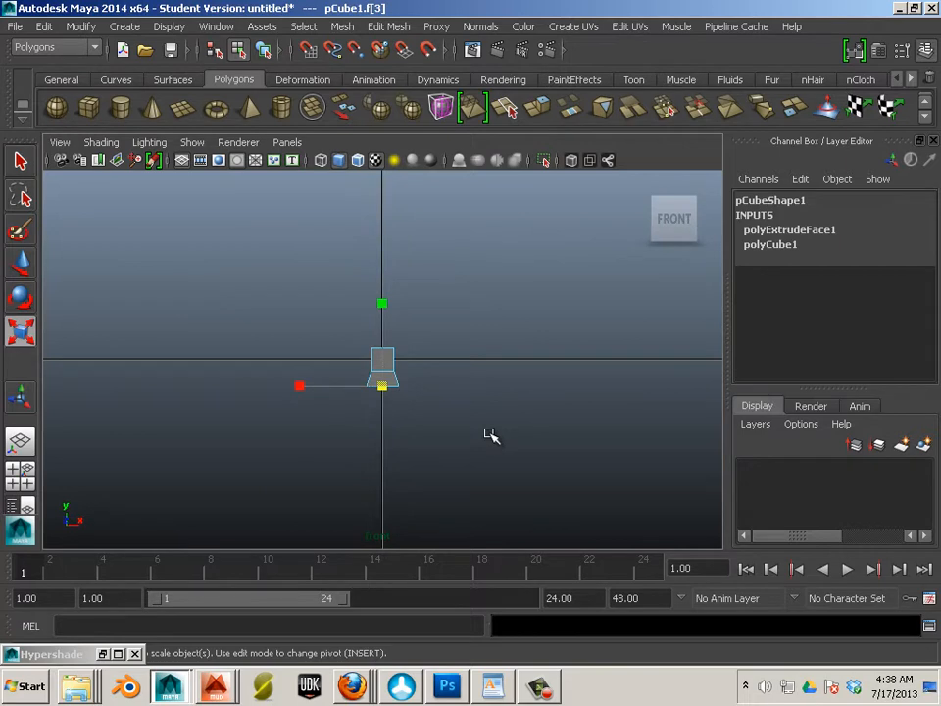
key("space")
key("space")
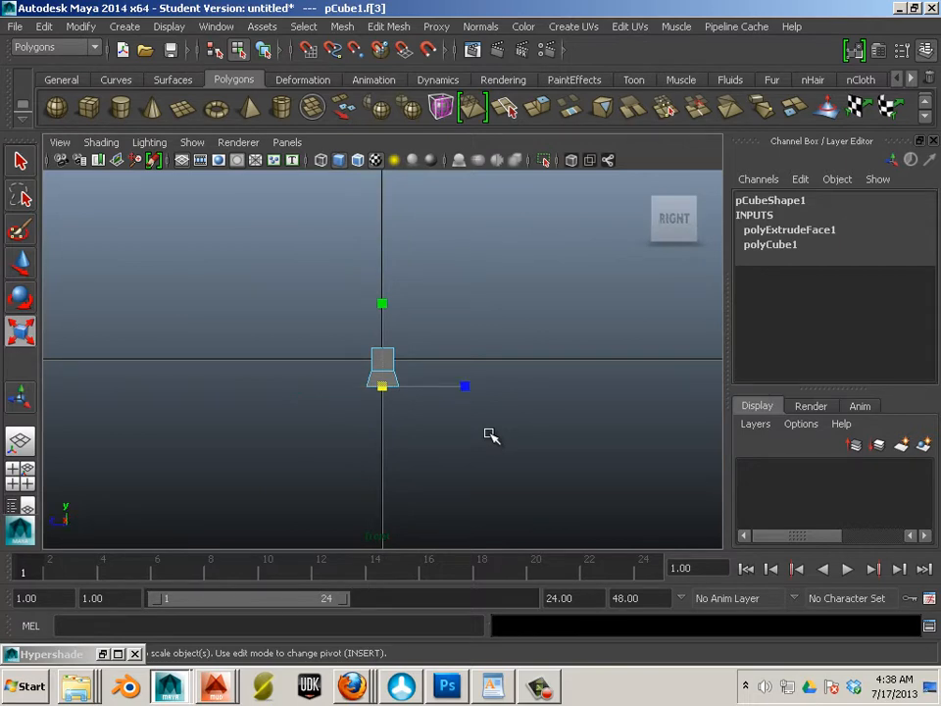
middle_click_drag(463, 388, 414, 342, "alt")
right_click_drag(468, 380, 563, 431, "alt")
middle_click_drag(383, 325, 458, 383, "alt")
right_click_drag(459, 384, 506, 423, "alt")
middle_click_drag(505, 423, 569, 449, "alt")
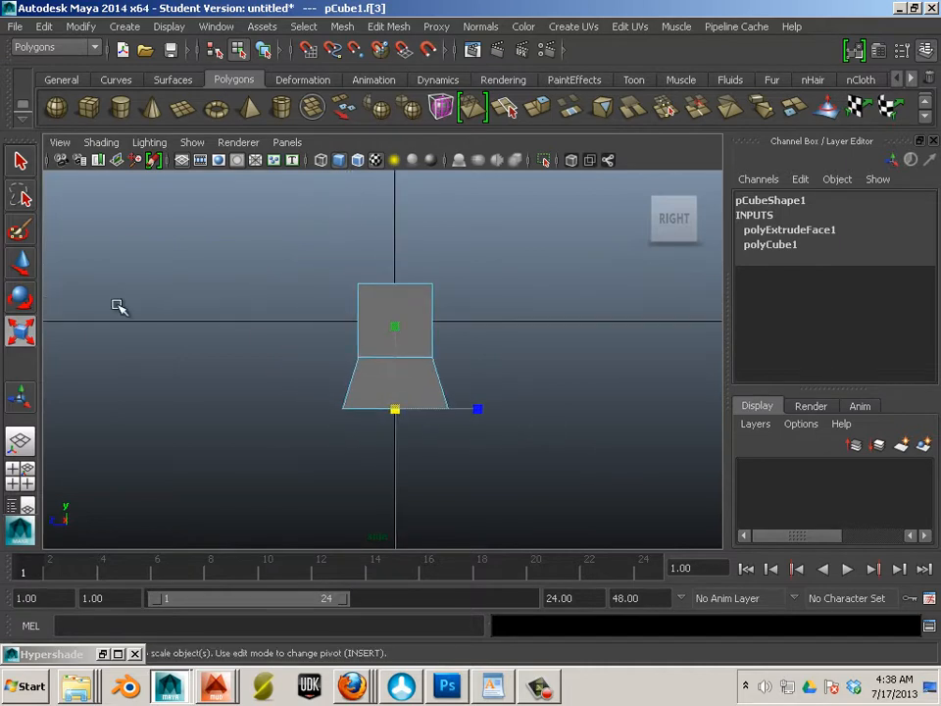
left_click(28, 263)
left_click_drag(396, 412, 431, 426)
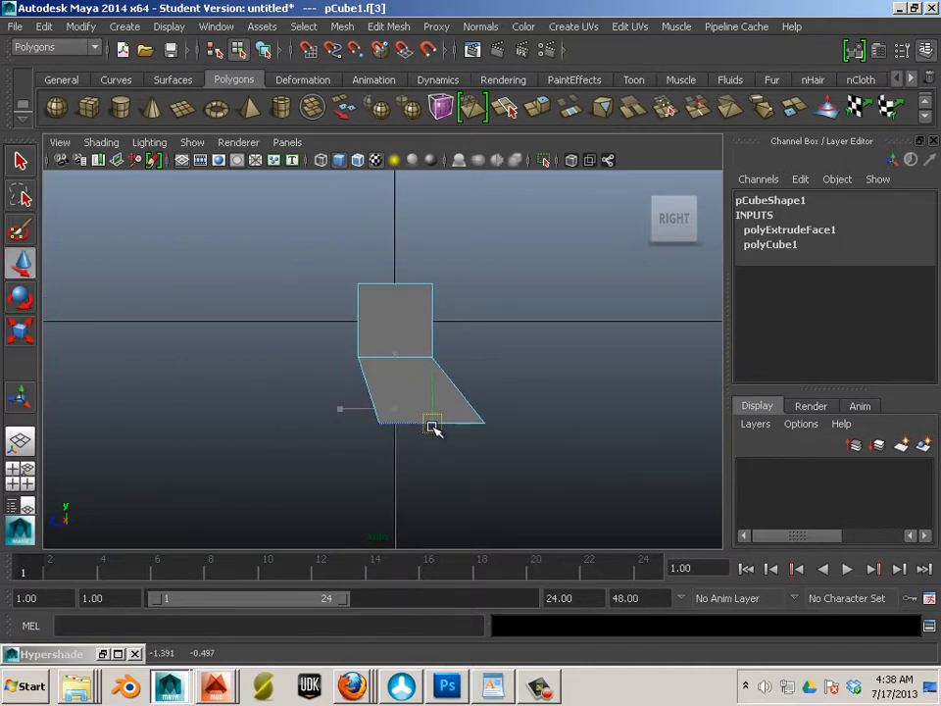
Rotate the bottom face about the X axis in the side view, raising its negative-Z end
middle_click_drag(439, 435, 383, 403, "alt")
right_click_drag(382, 403, 538, 489, "alt")
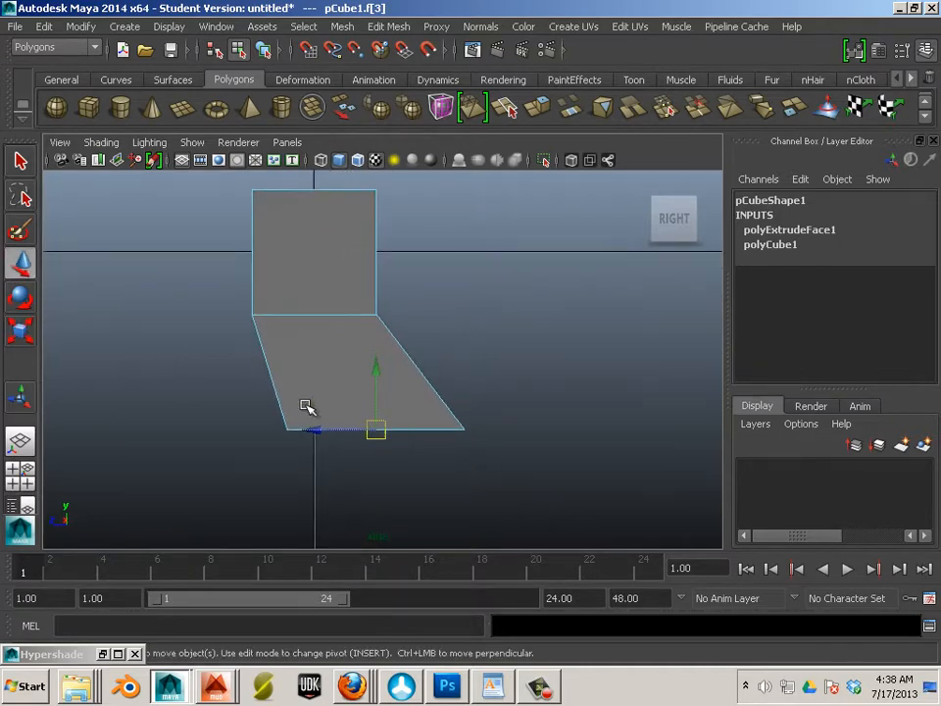
left_click(21, 298)
left_click_drag(443, 414, 457, 364)
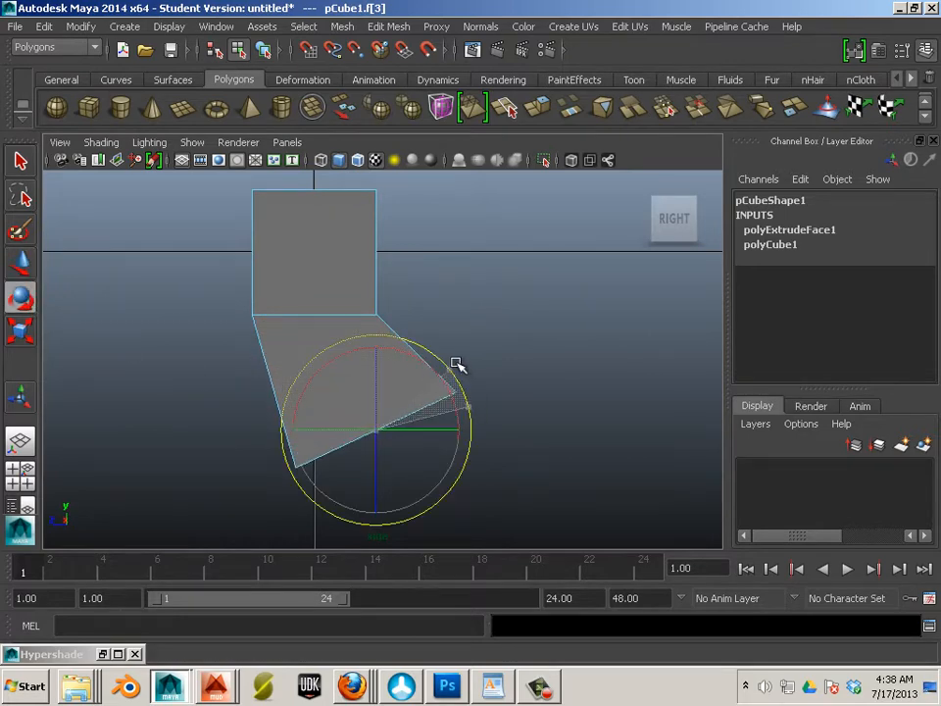
Rotate the leg's top vertices about the X axis in the side view, lowering their negative-Z end, and shift them up and toward negative Z
middle_click_drag(485, 421, 512, 434, "alt")
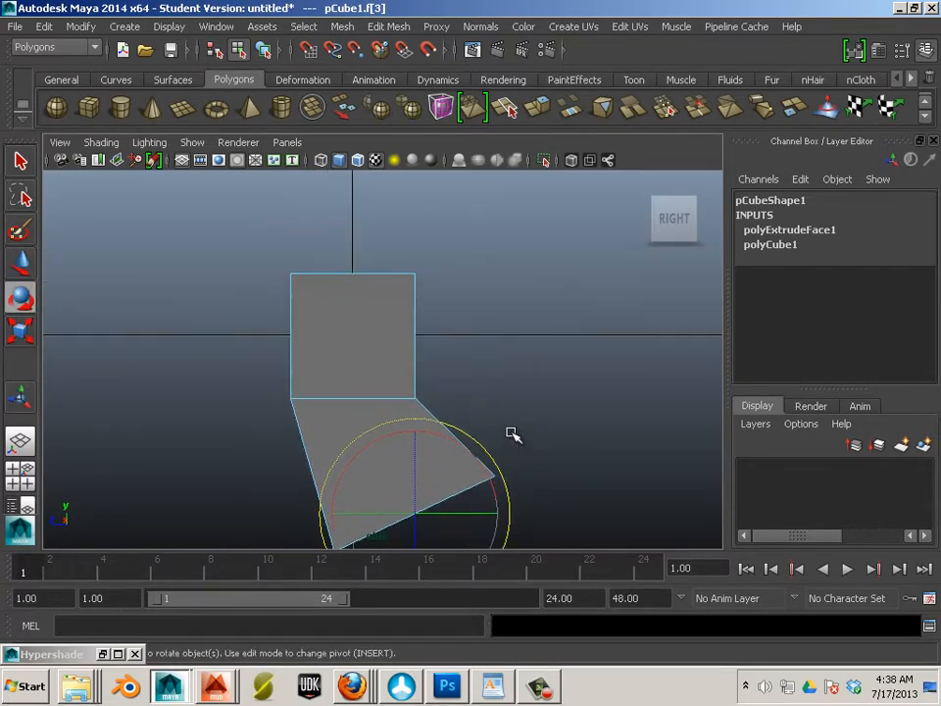
left_click(471, 357)
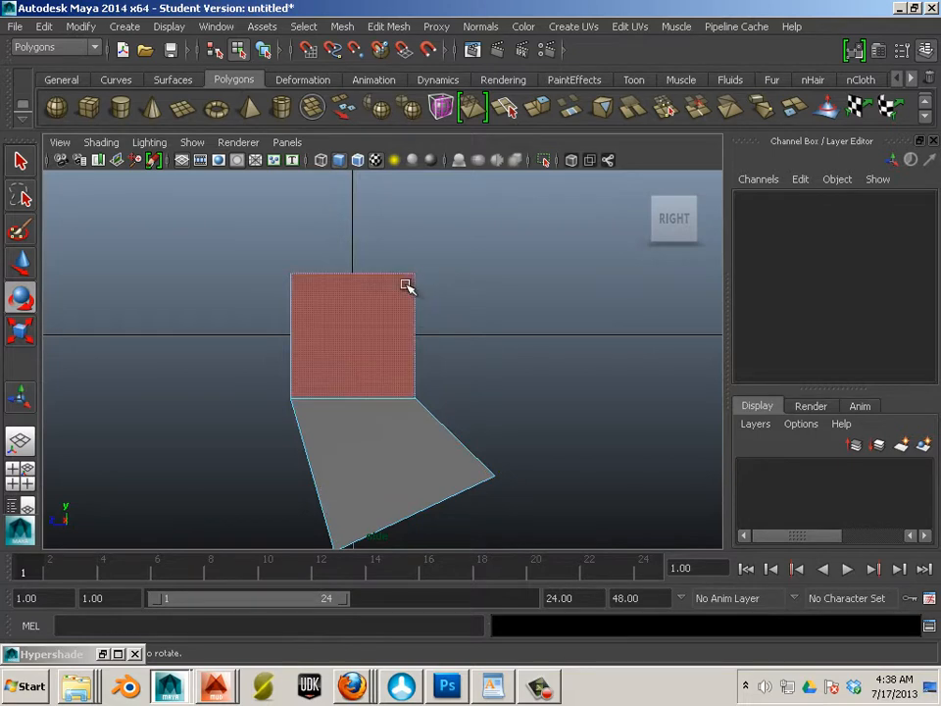
right_click_drag(406, 284, 245, 242)
left_click_drag(245, 242, 446, 297)
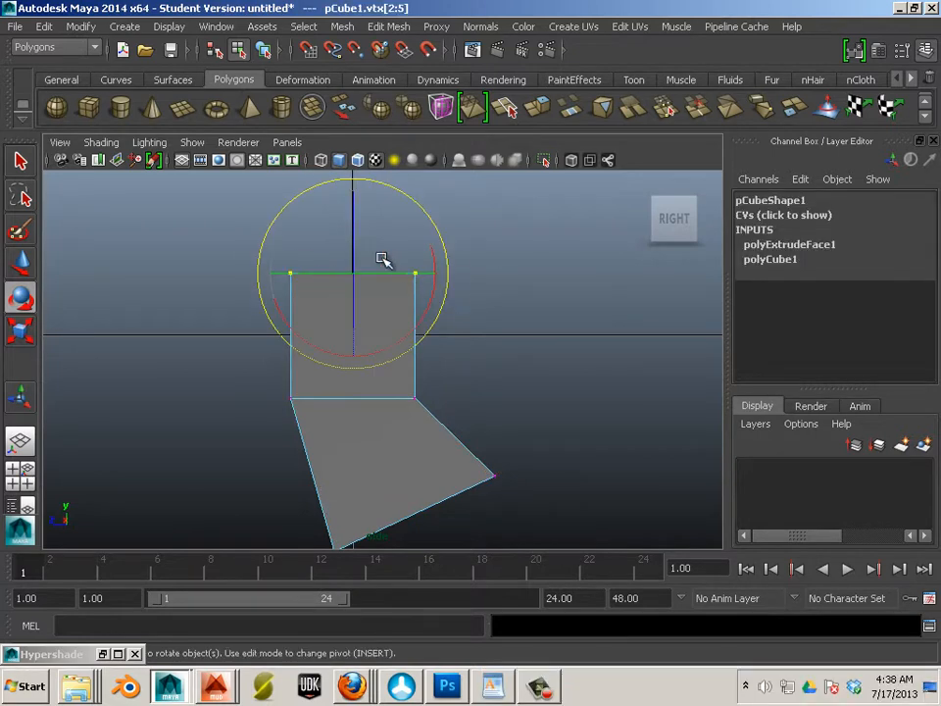
left_click_drag(444, 247, 442, 341)
left_click(20, 264)
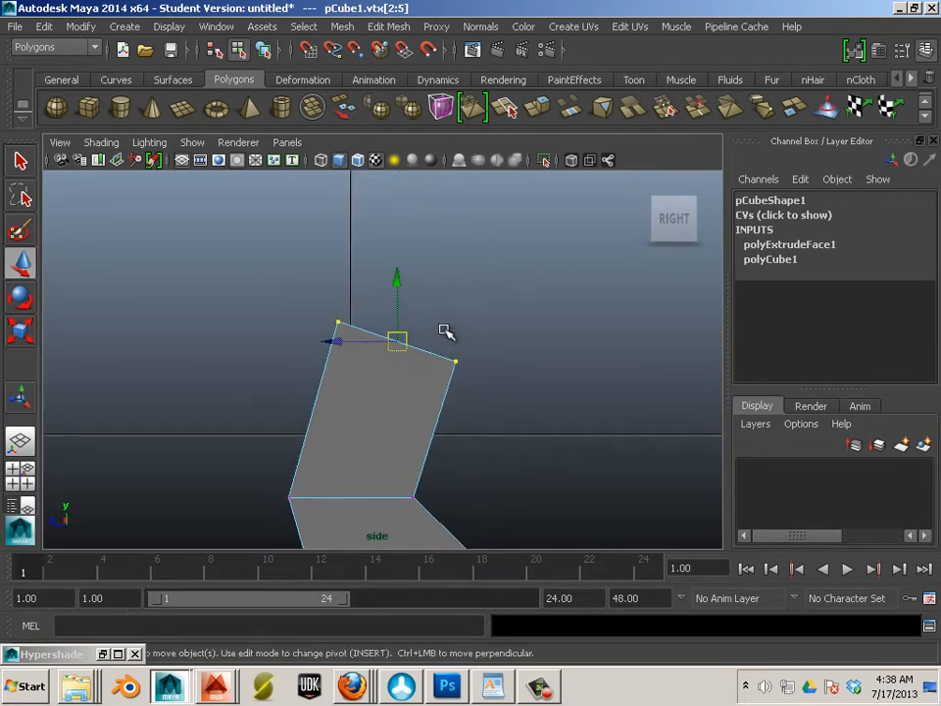
left_click(437, 339)
Extrude the tilted top face outward along its normal to lengthen the upper leg by another segment
left_click_drag(480, 311, 373, 305, "alt")
left_click(491, 274)
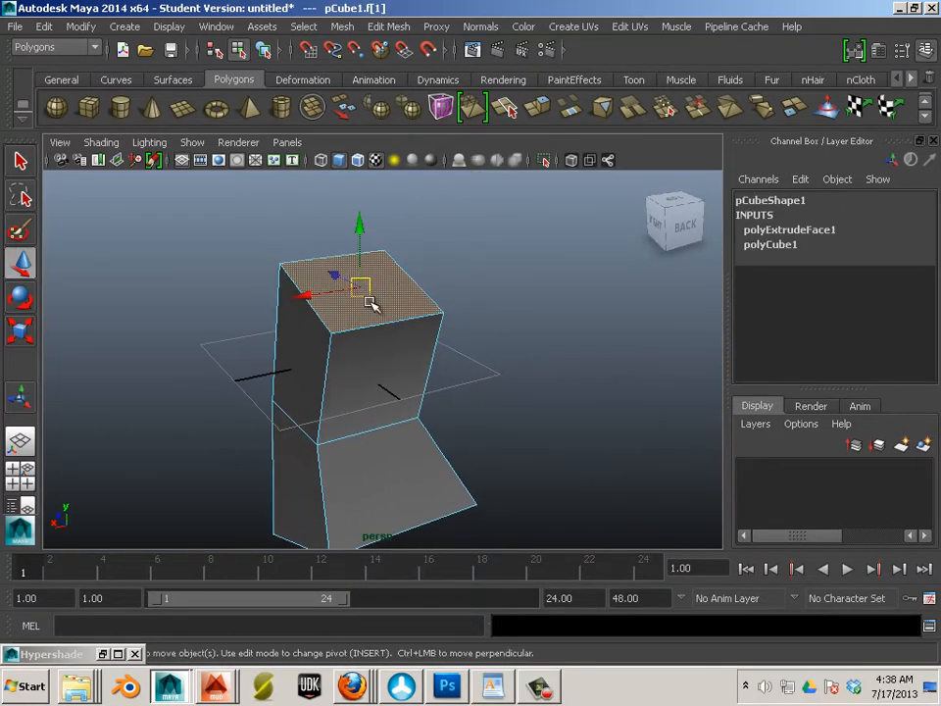
key("ctrl+e")
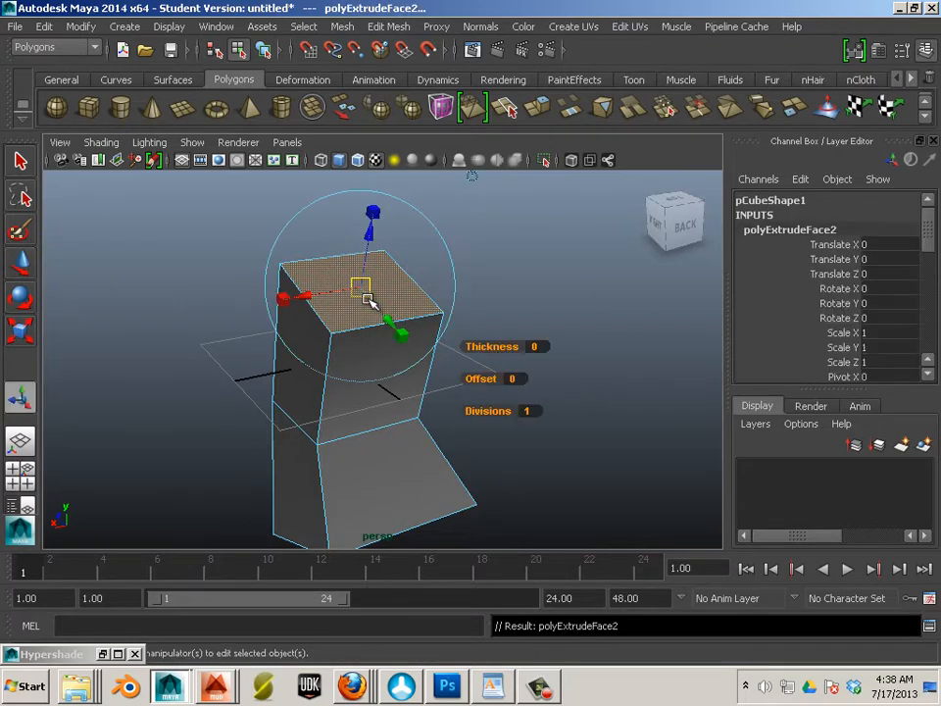
left_click_drag(370, 210, 449, 142)
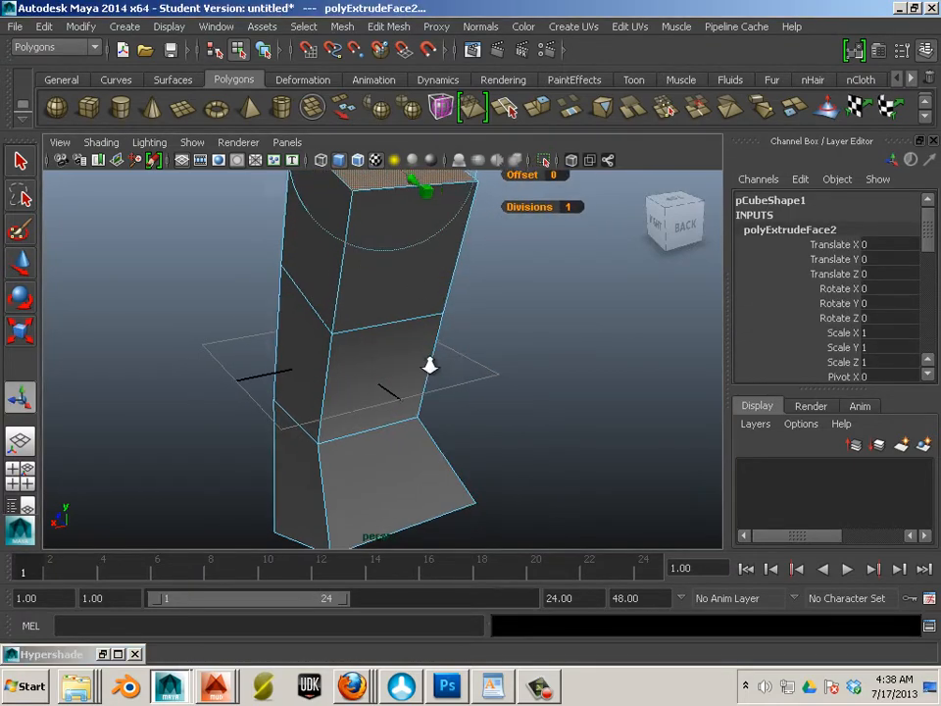
key("e")
left_click_drag(429, 362, 446, 322, "alt")
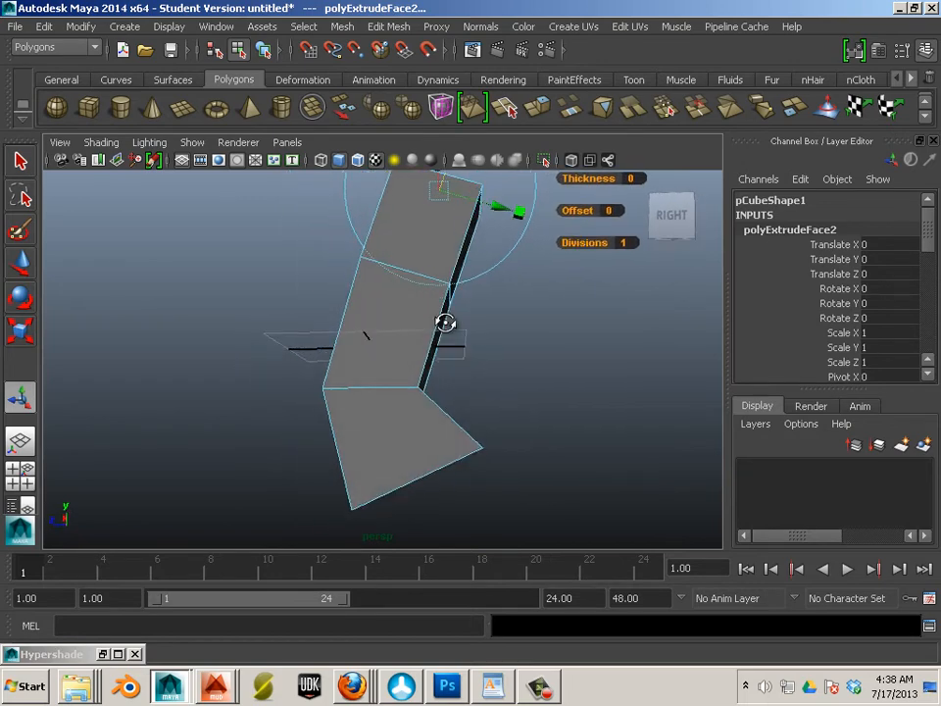
key("space")
key("space")
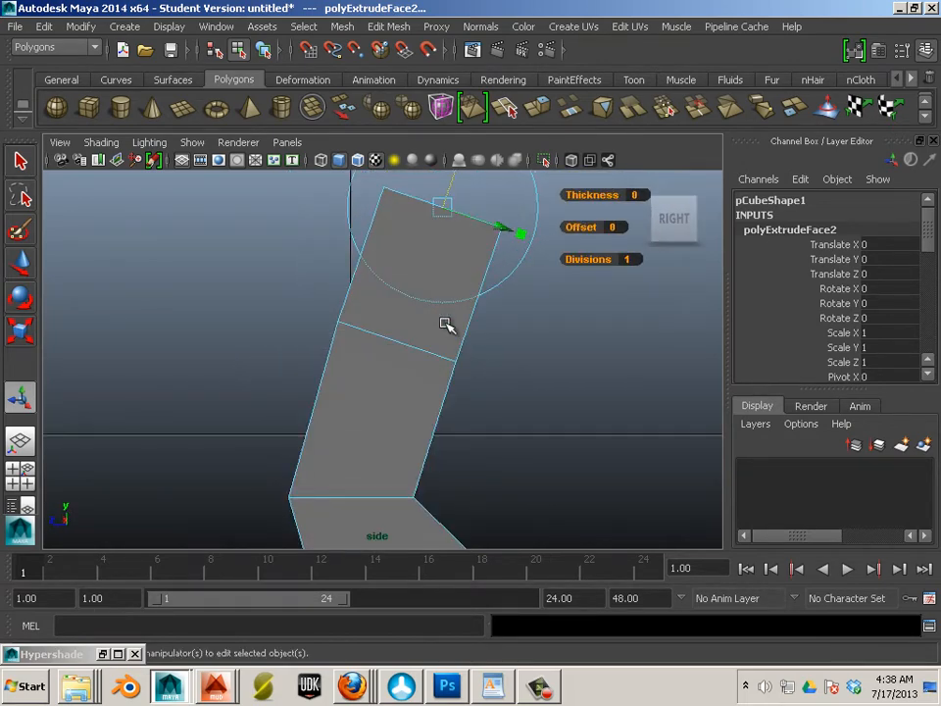
Extrude the angled bottom face outward along its normal to add another segment to the lower leg
mouse_move(461, 291)
middle_mouse_down("alt")
mouse_move(421, 255)
mouse_move(395, 154)
middle_mouse_up("alt")
middle_click_drag(421, 379, 442, 266, "alt")
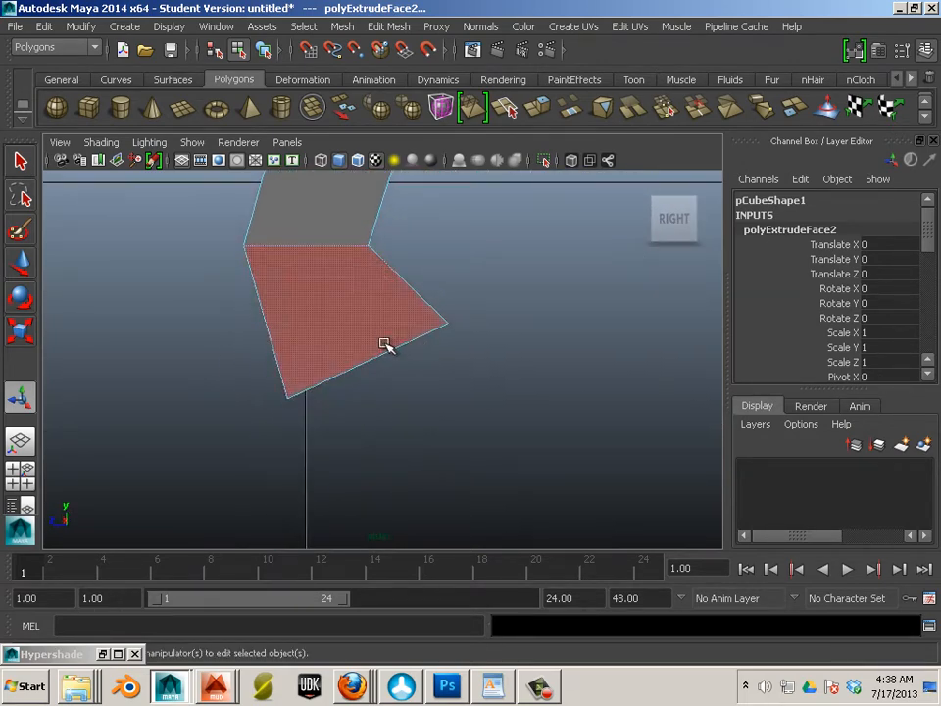
left_click(430, 416)
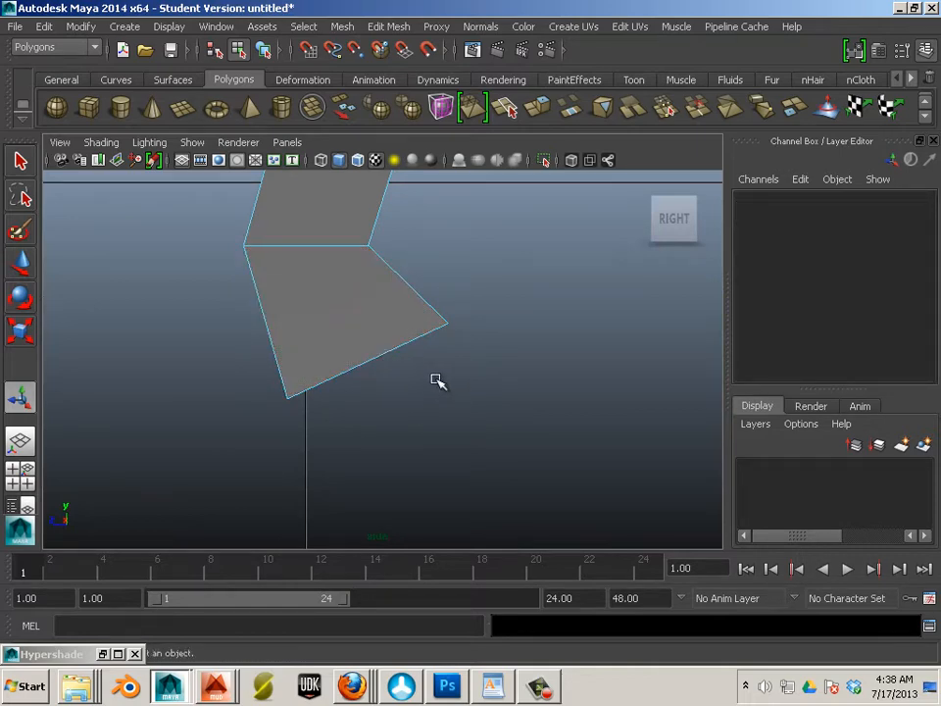
key("space")
key("space")
left_click_drag(437, 382, 414, 330, "alt")
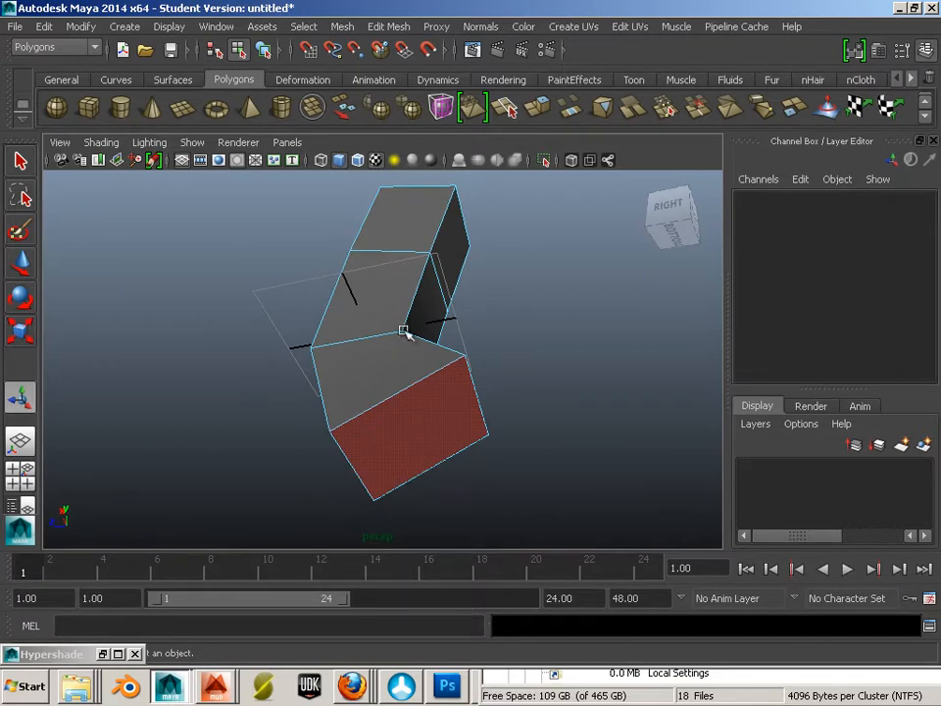
left_click(398, 372)
left_click_drag(317, 444, 347, 467, "alt")
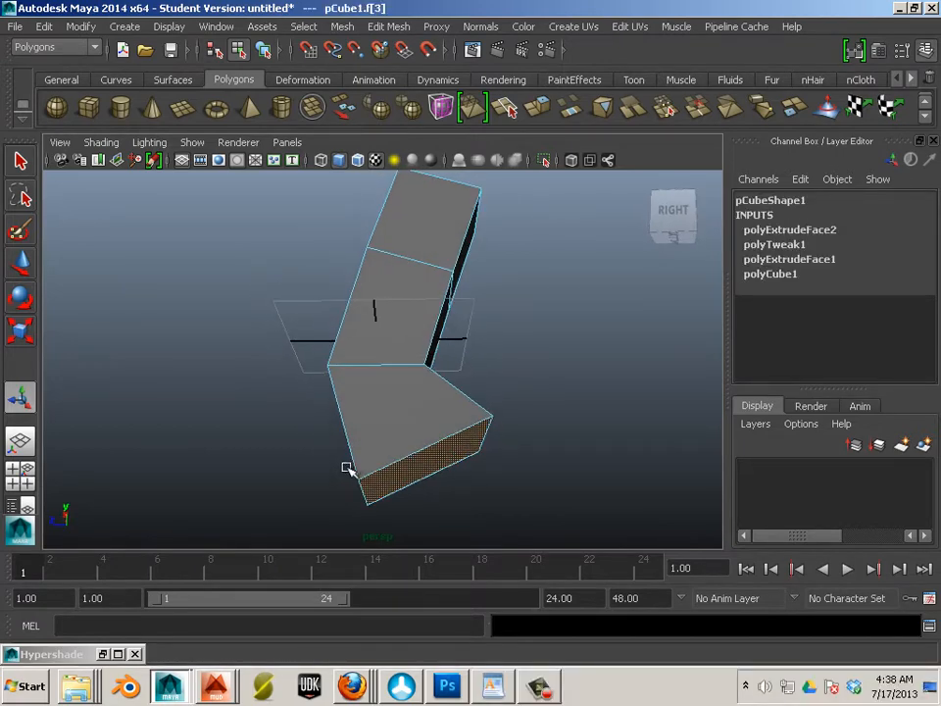
key("ctrl+e")
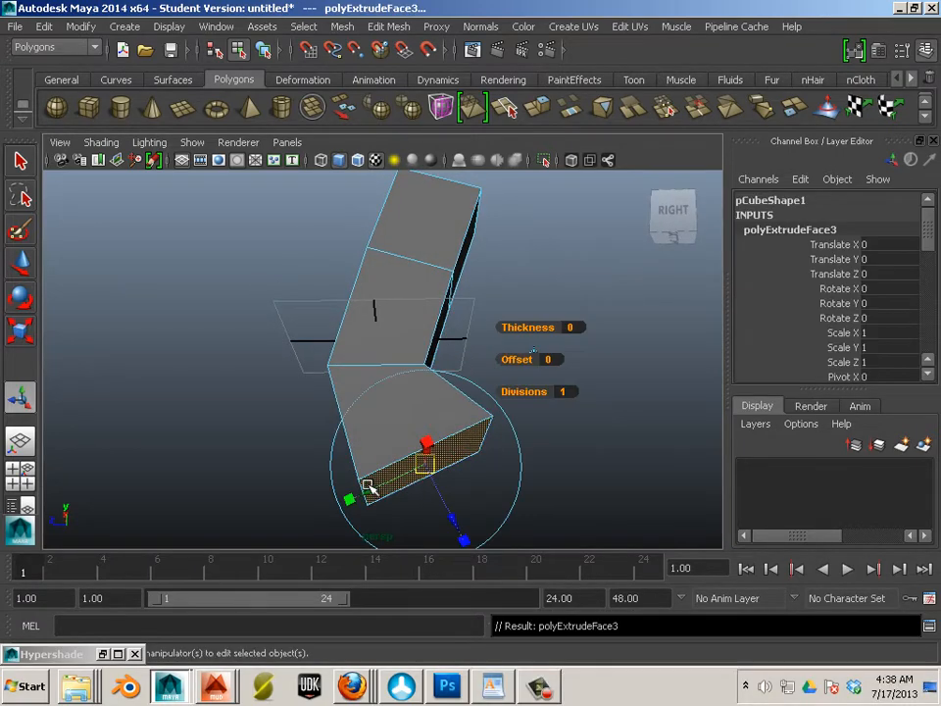
left_click_drag(456, 522, 504, 613)
left_click_drag(498, 456, 294, 391, "alt")
left_click(218, 370)
left_click_drag(218, 371, 318, 381, "alt")
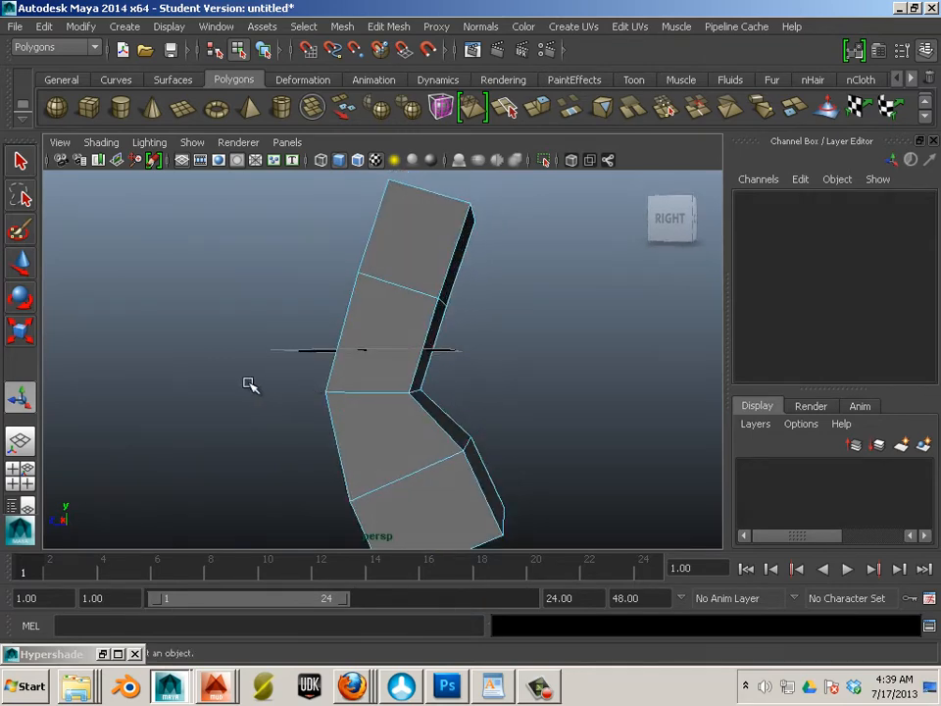
left_click_drag(248, 383, 314, 384, "alt")
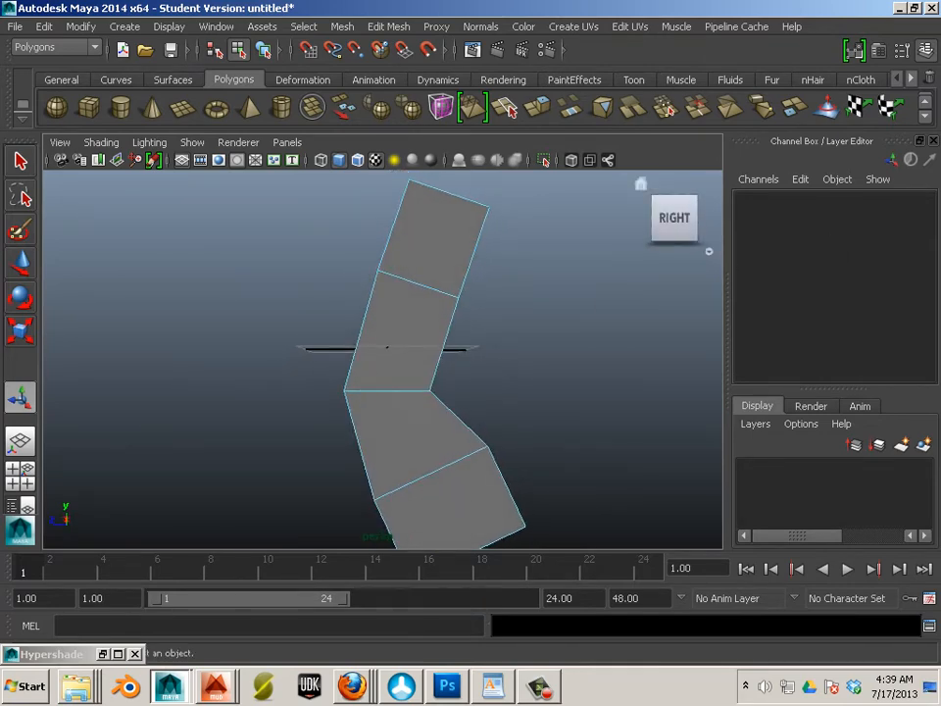
Switch to Photoshop and examine the kneecap and knee joint in the hind-leg bone drawing, then return to Maya
key("alt+Tab")
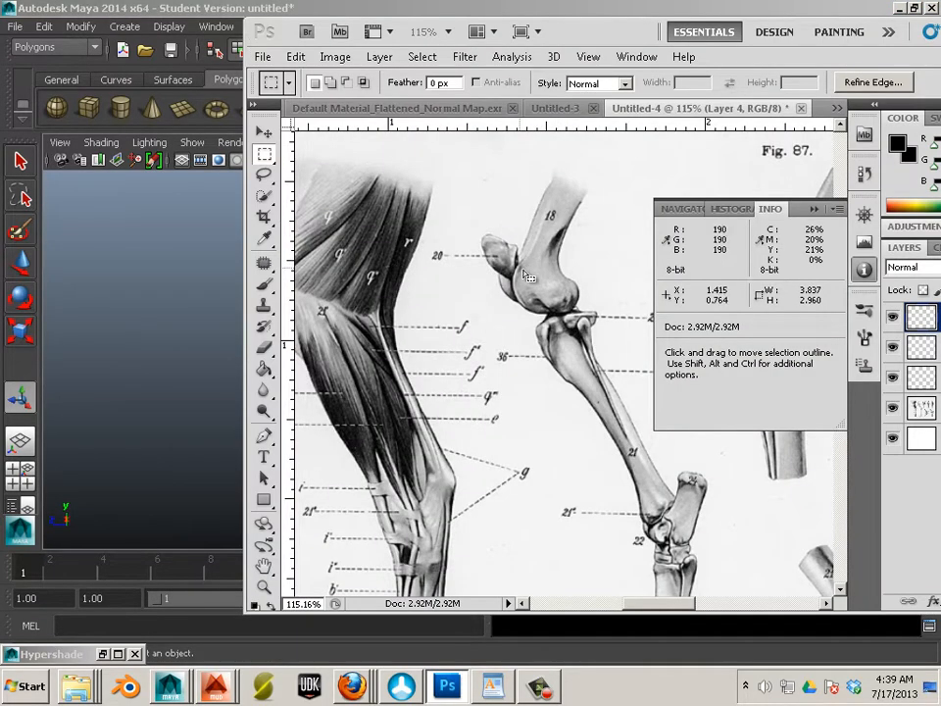
left_click_drag(574, 37, 452, 60)
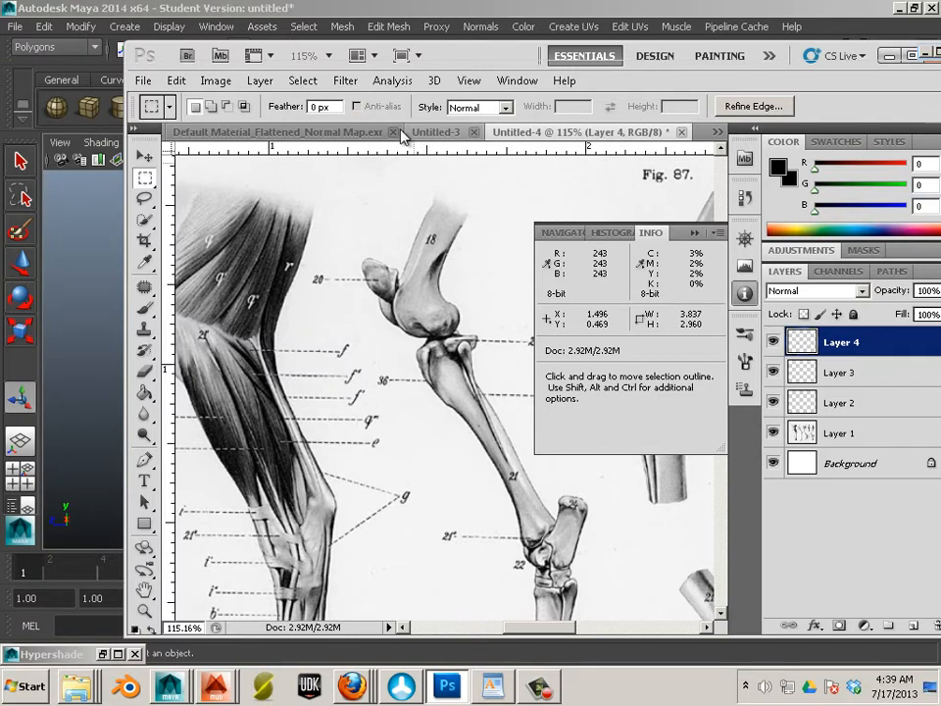
left_click(891, 56)
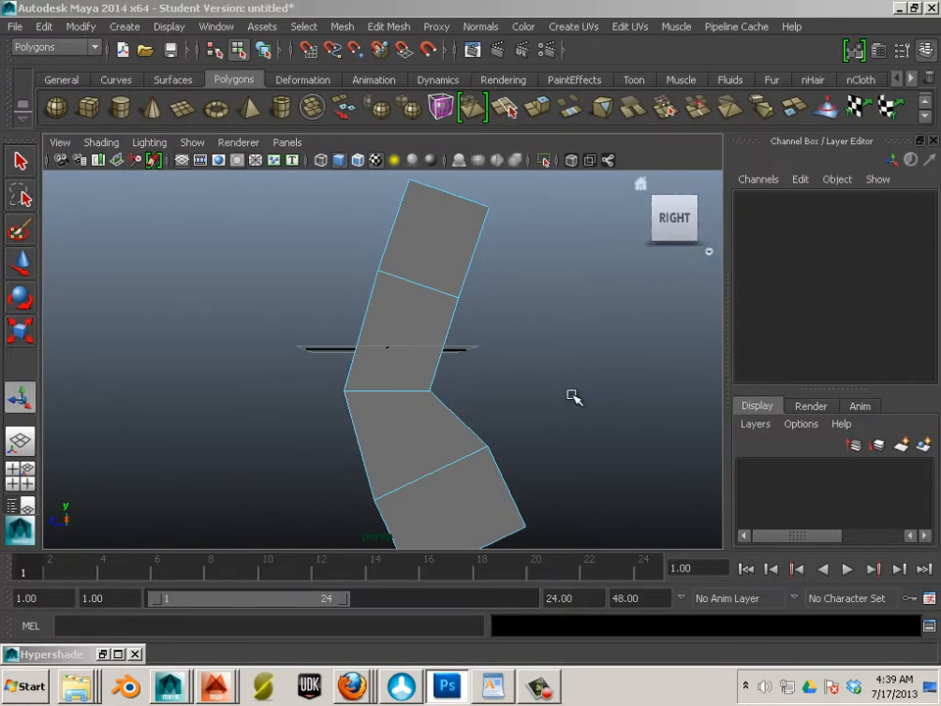
Create a separate polygon cube for the kneecap and move it 0.826 along Z and 0.523 up, in front of the upper leg
left_click_drag(283, 350, 324, 360, "alt")
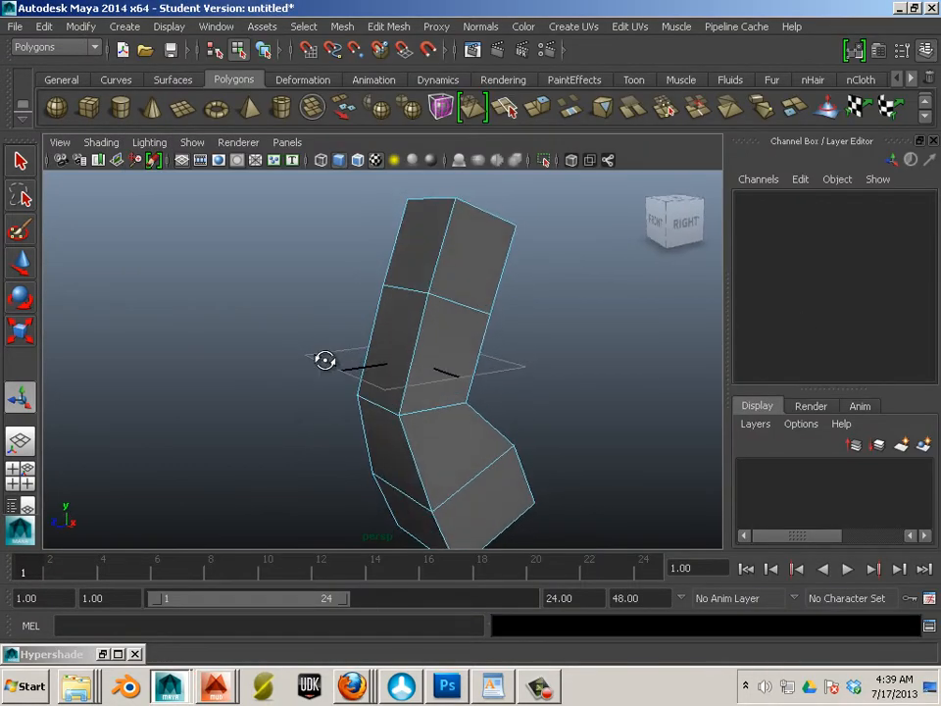
left_click(384, 362)
left_click(206, 285)
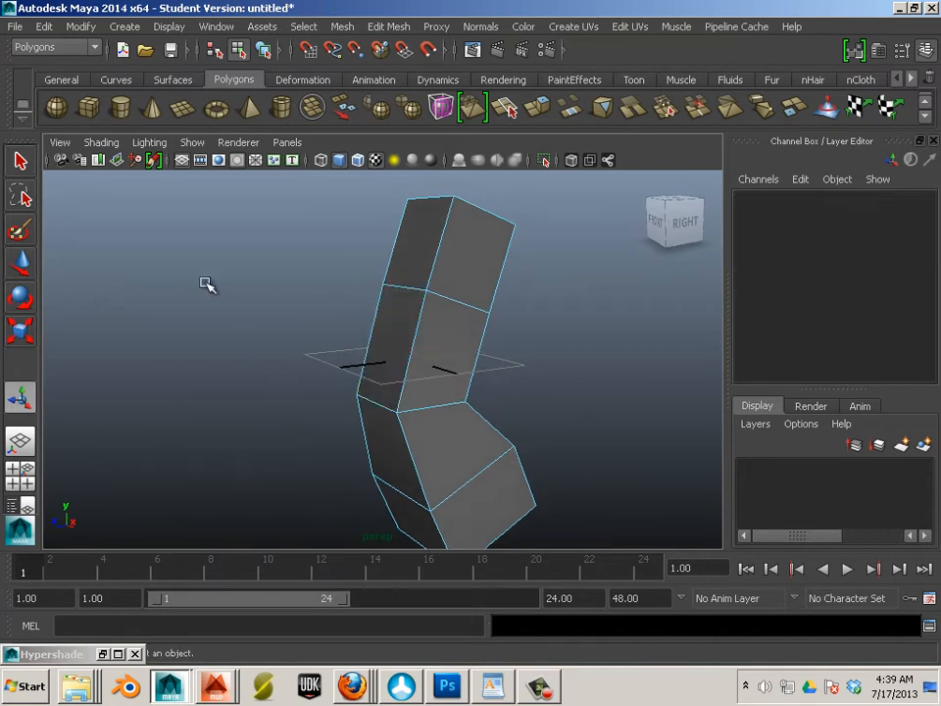
left_click(87, 108)
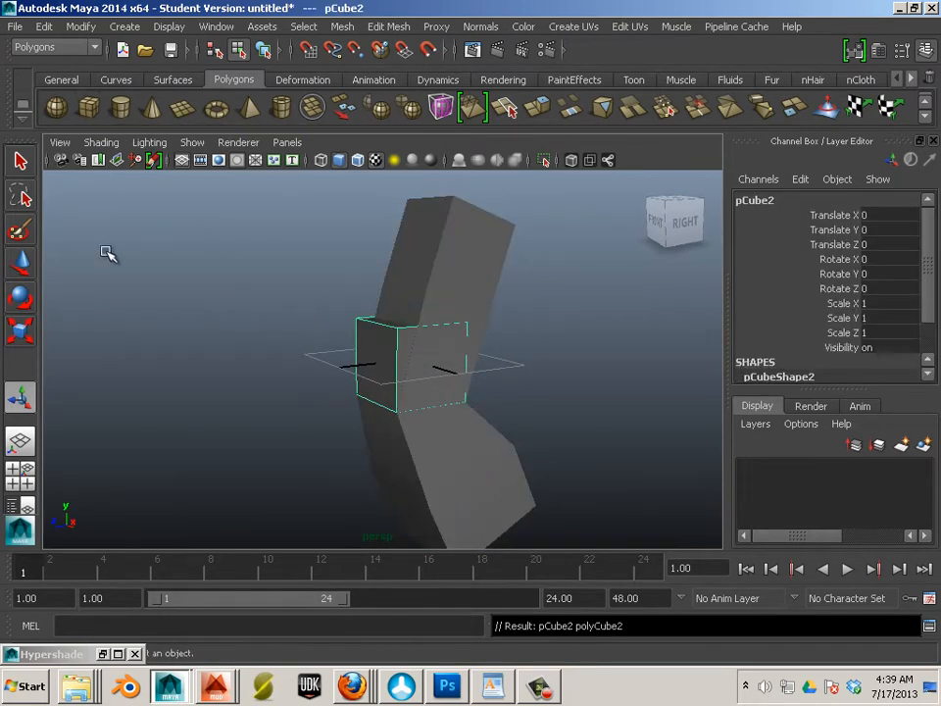
left_click(27, 263)
left_click_drag(364, 367, 298, 394)
left_click_drag(410, 399, 343, 345, "alt")
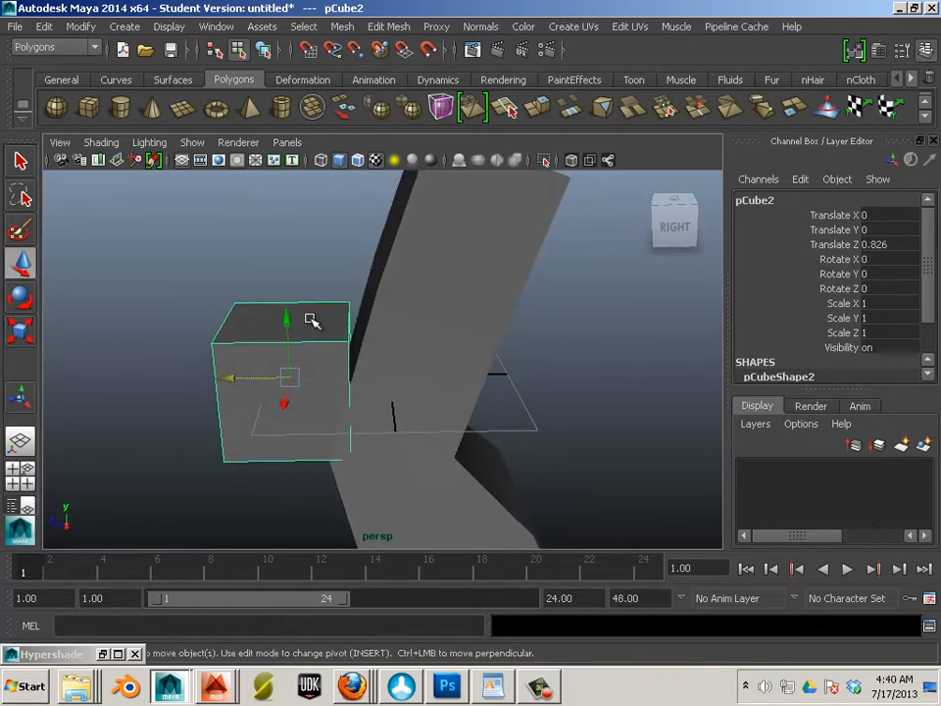
left_click_drag(287, 327, 279, 256)
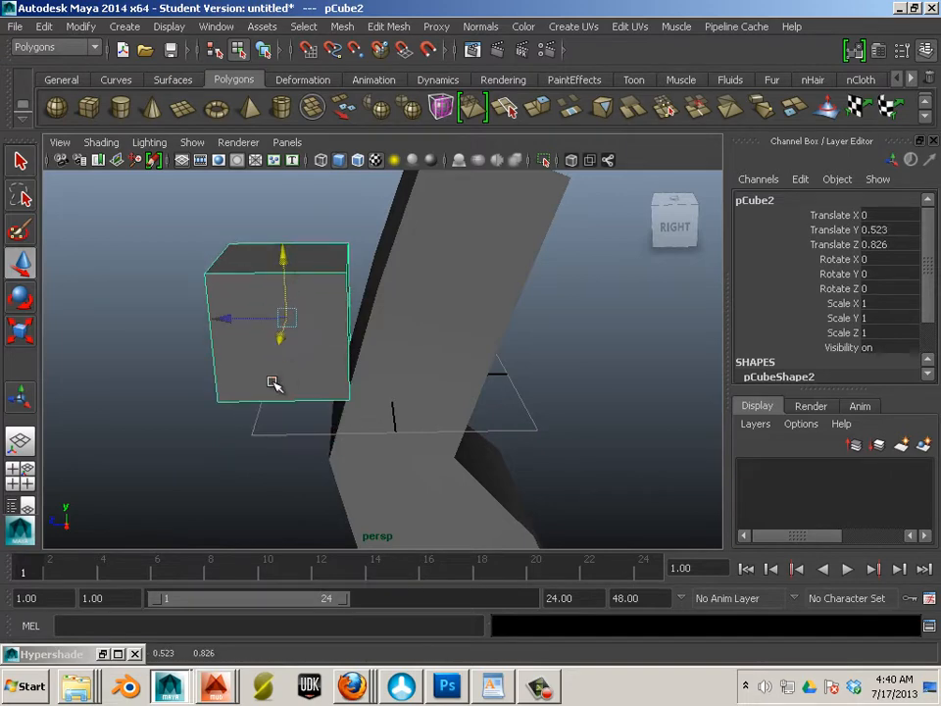
mouse_move(270, 380)
left_mouse_down("alt")
mouse_move(290, 309)
mouse_move(280, 360)
left_mouse_up("alt")
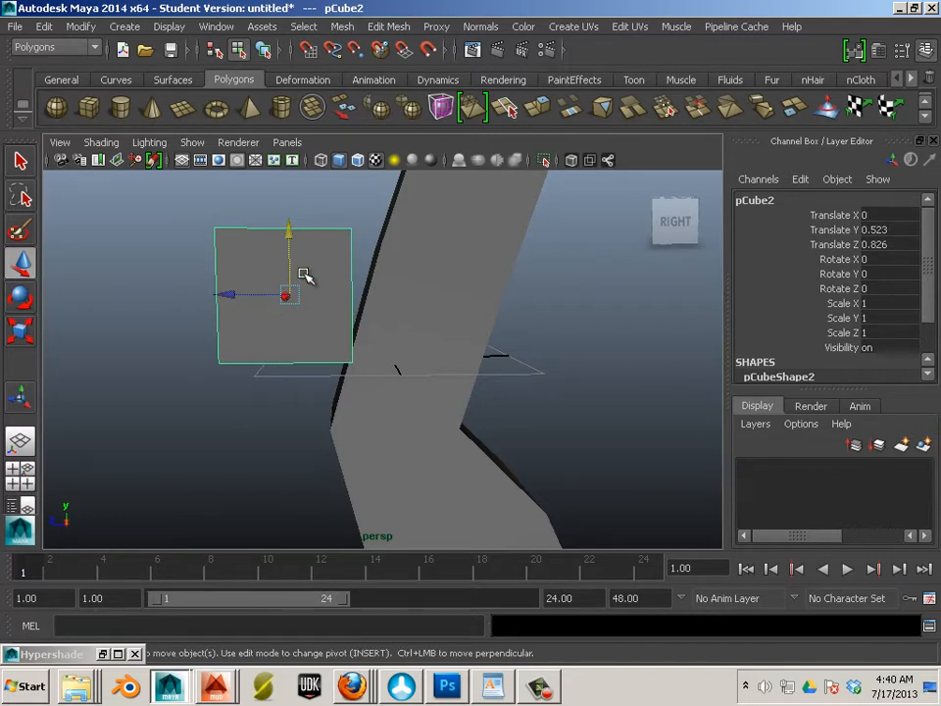
Rotate the kneecap cube about 35.4 degrees around the X axis in the side view
key("space")
key("space")
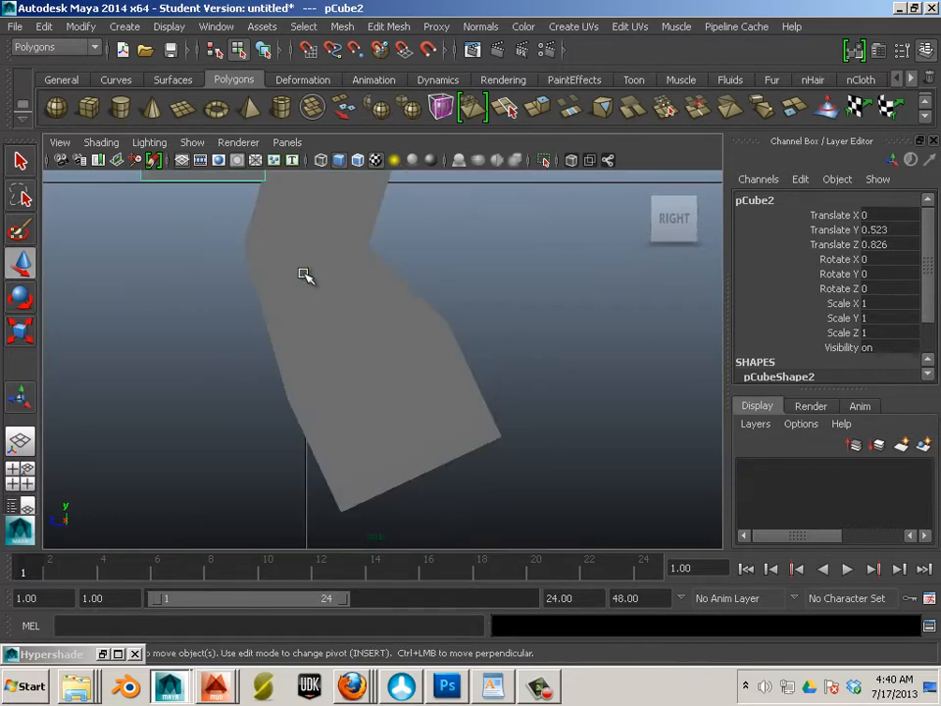
middle_click_drag(407, 274, 504, 425, "alt")
middle_click_drag(450, 275, 446, 344, "alt")
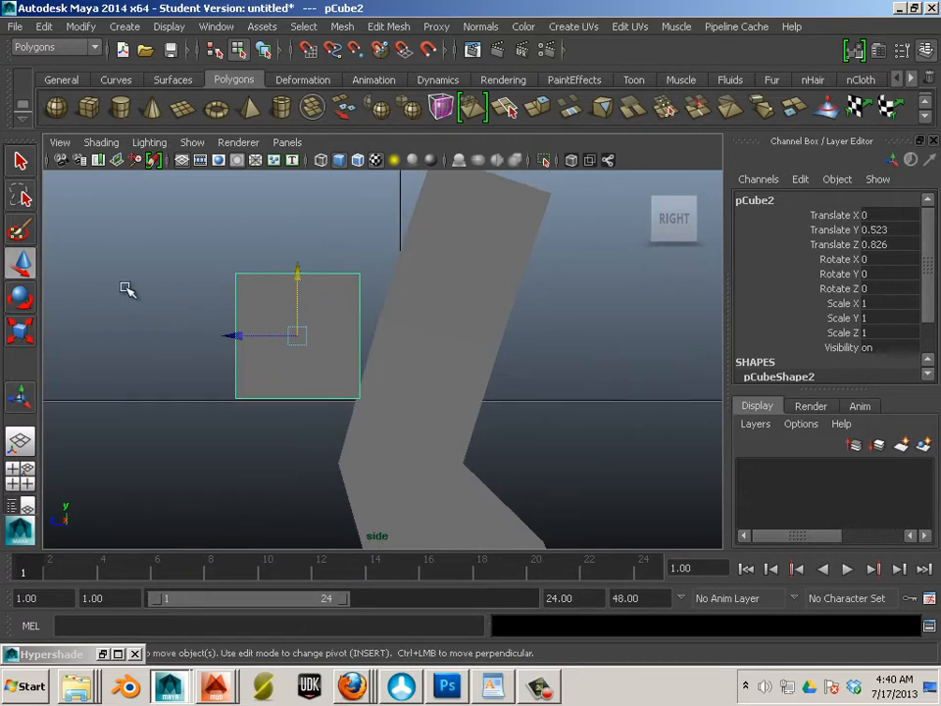
left_click(21, 298)
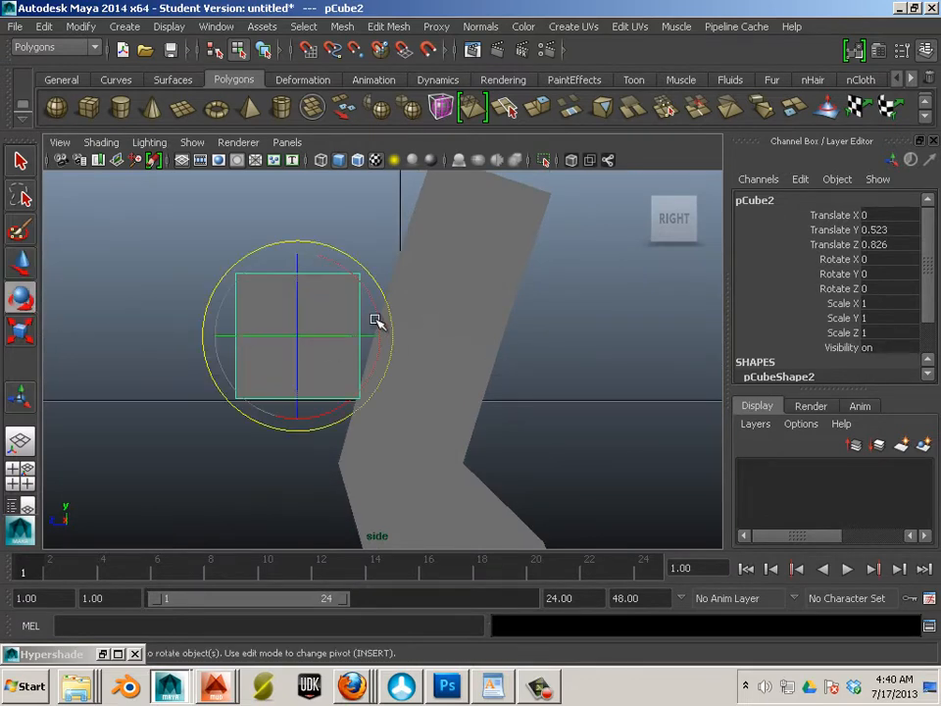
left_click_drag(390, 311, 358, 262)
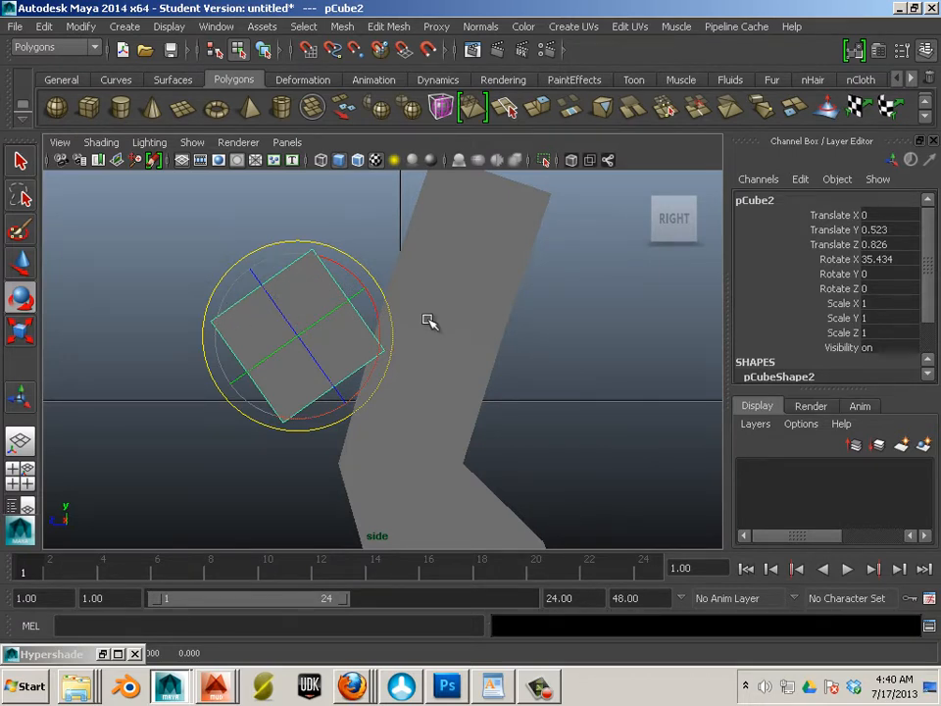
Toggle the leg mesh repeatedly between smooth preview and its unsmoothed display to compare the two shapes
middle_click_drag(506, 425, 434, 332, "alt")
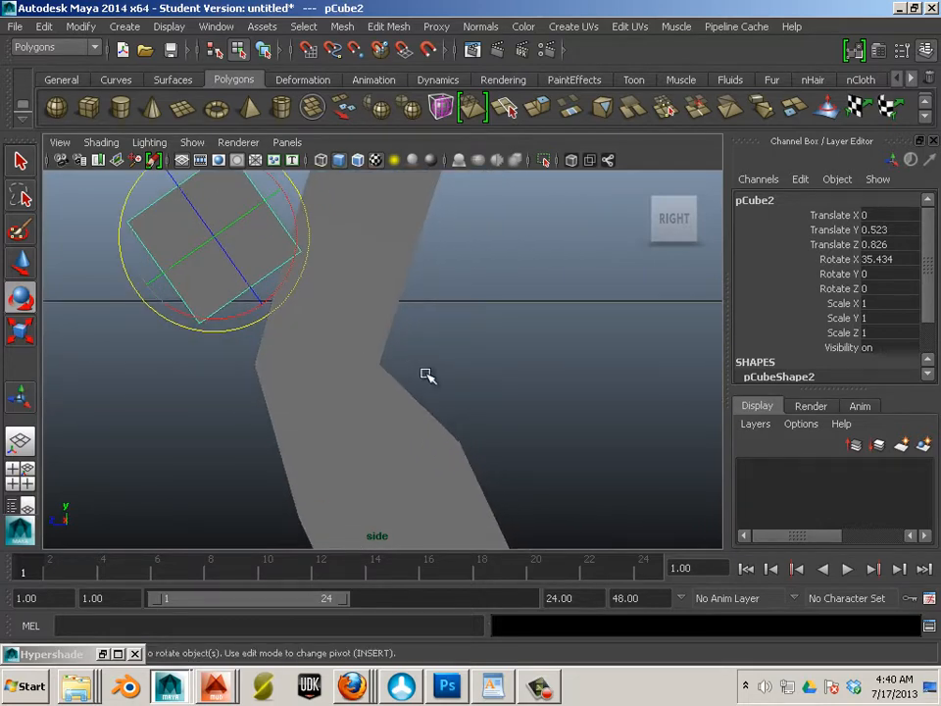
key("space")
mouse_move(429, 372)
left_mouse_down("alt")
mouse_move(403, 366)
mouse_move(454, 458)
mouse_move(387, 470)
mouse_move(391, 391)
mouse_move(416, 351)
mouse_move(427, 365)
left_mouse_up("alt")
left_click_drag(408, 479, 393, 445, "alt")
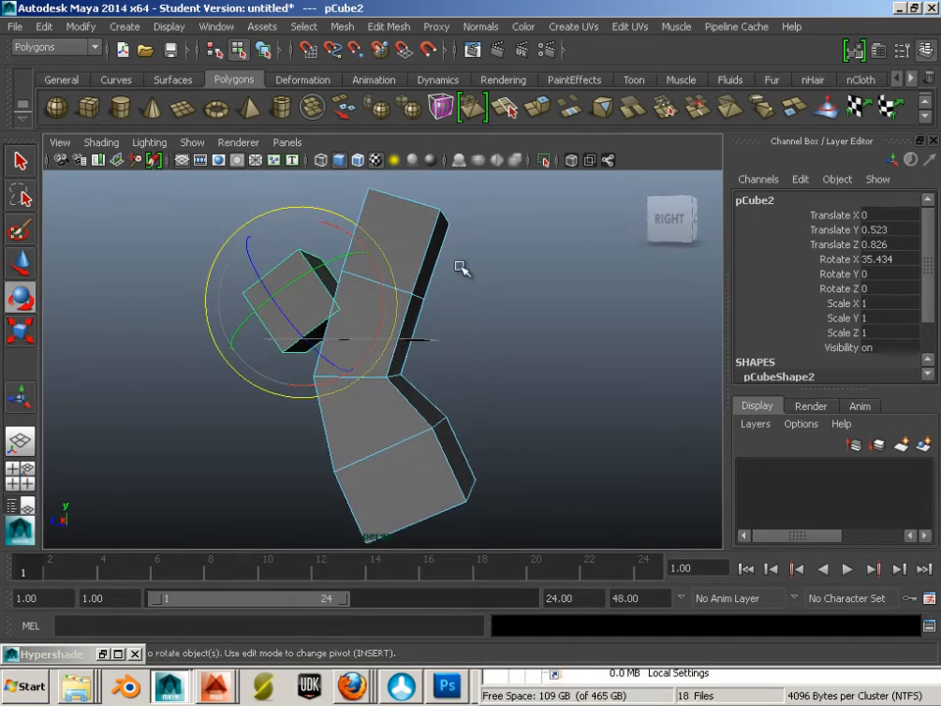
left_click(406, 313)
key("3")
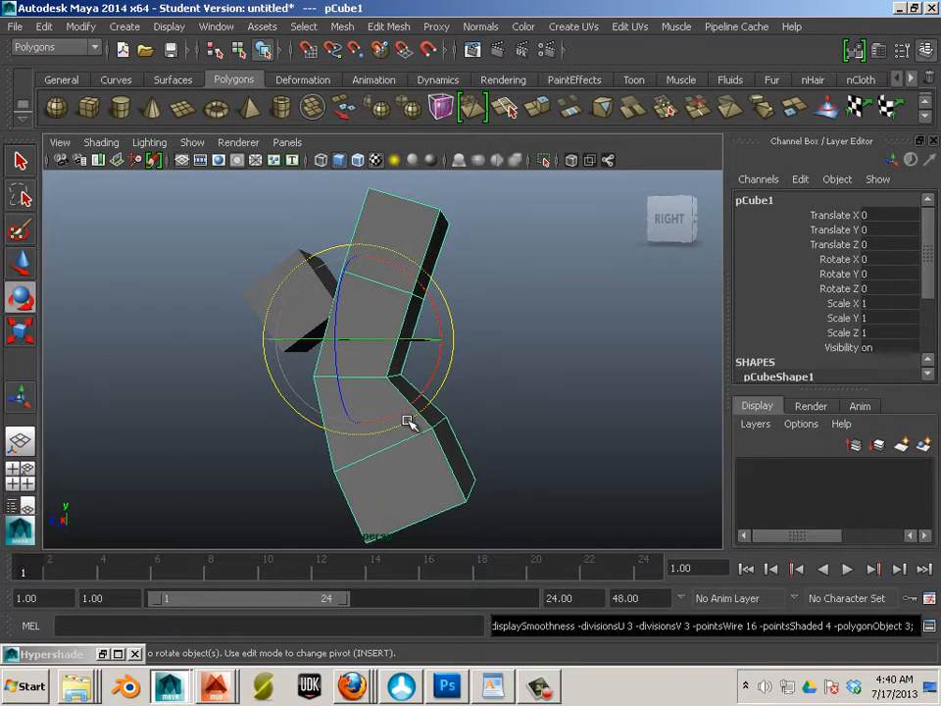
key("1")
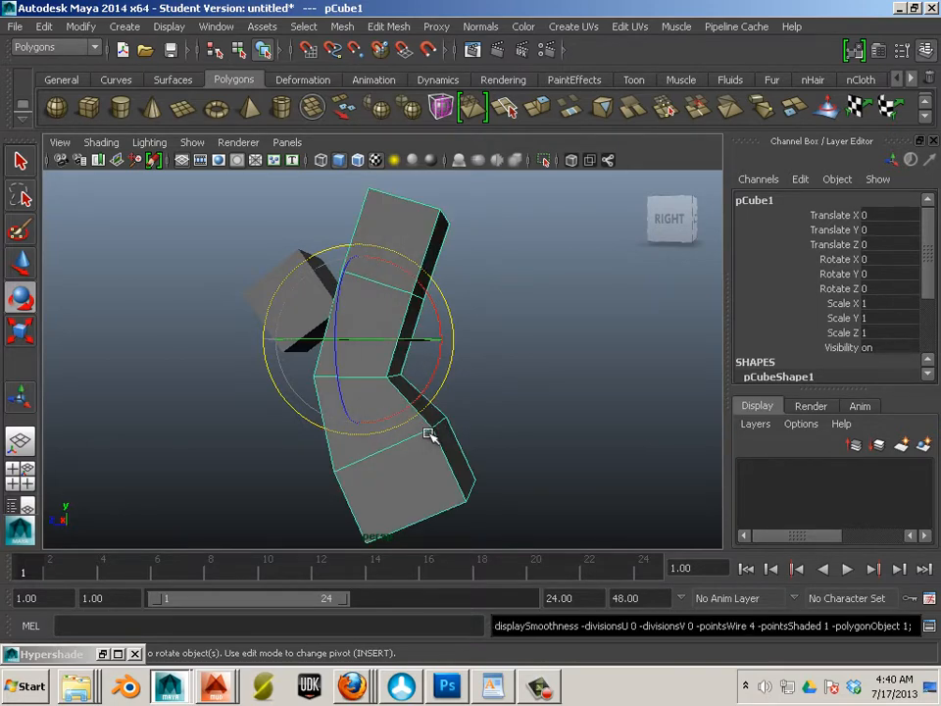
key("3")
key("1")
key("3")
key("1")
key("3")
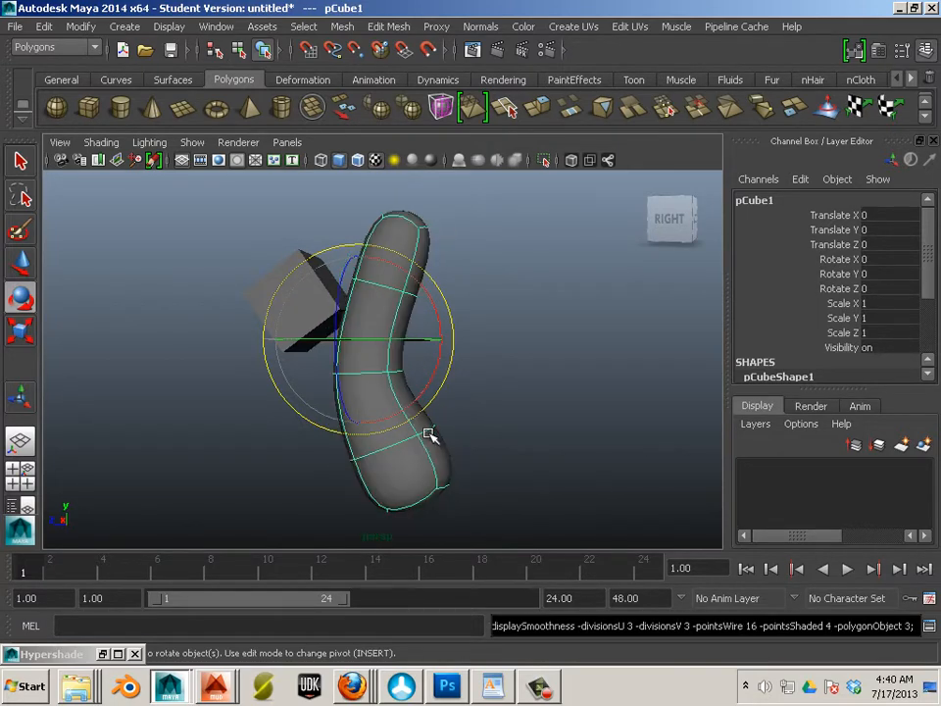
key("1")
key("3")
key("1")
Display the kneecap cube in smooth preview
left_click(254, 306)
key("3")
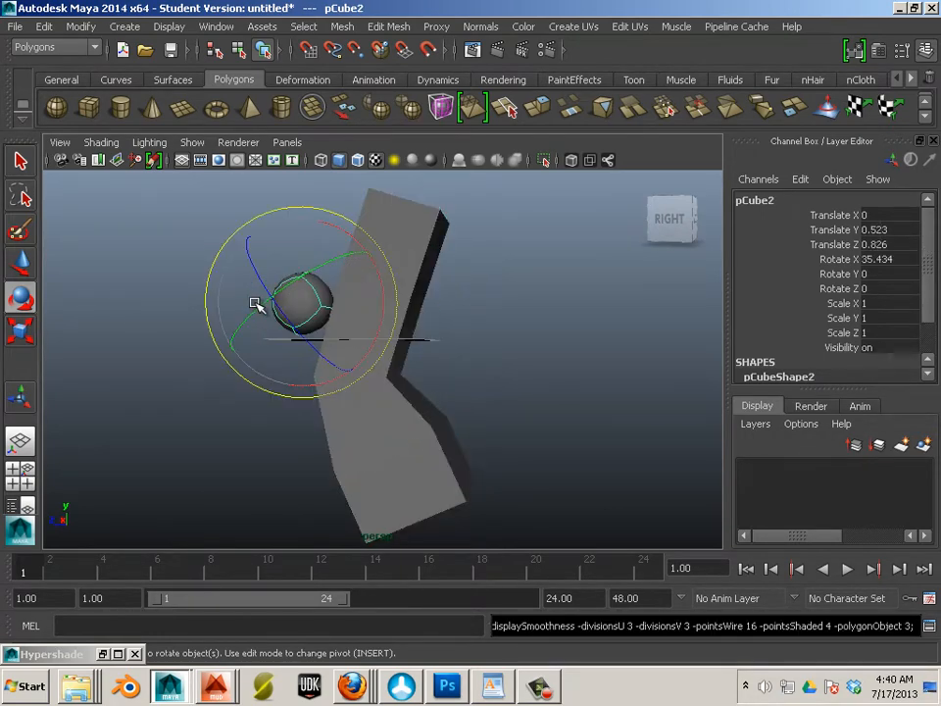
Toggle the kneecap cube between smooth preview and its unsmoothed display to compare the two shapes
key("1")
key("3")
key("1")
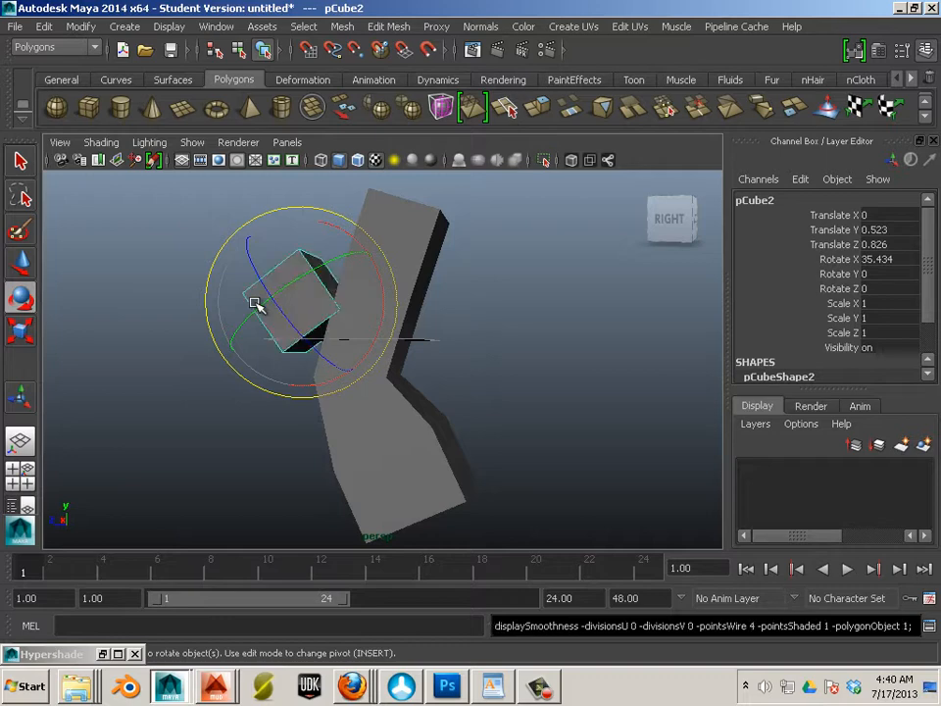
key("3")
key("1")
Insert an edge loop across the middle of the kneecap cube in the side view
left_click_drag(277, 443, 307, 429, "alt")
key("space")
key("space")
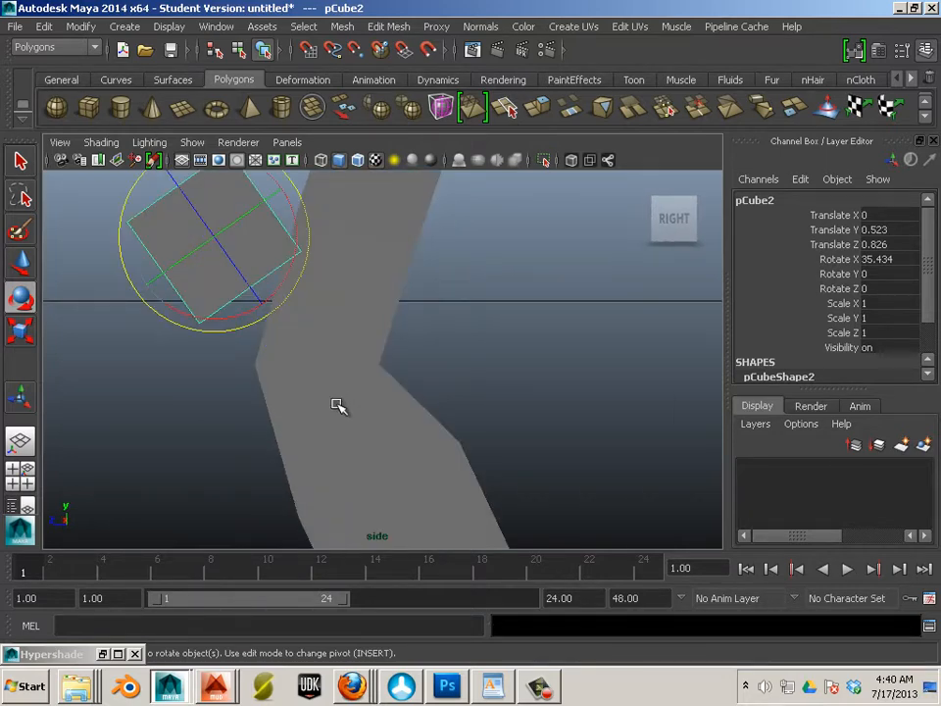
middle_click_drag(337, 405, 376, 474, "alt")
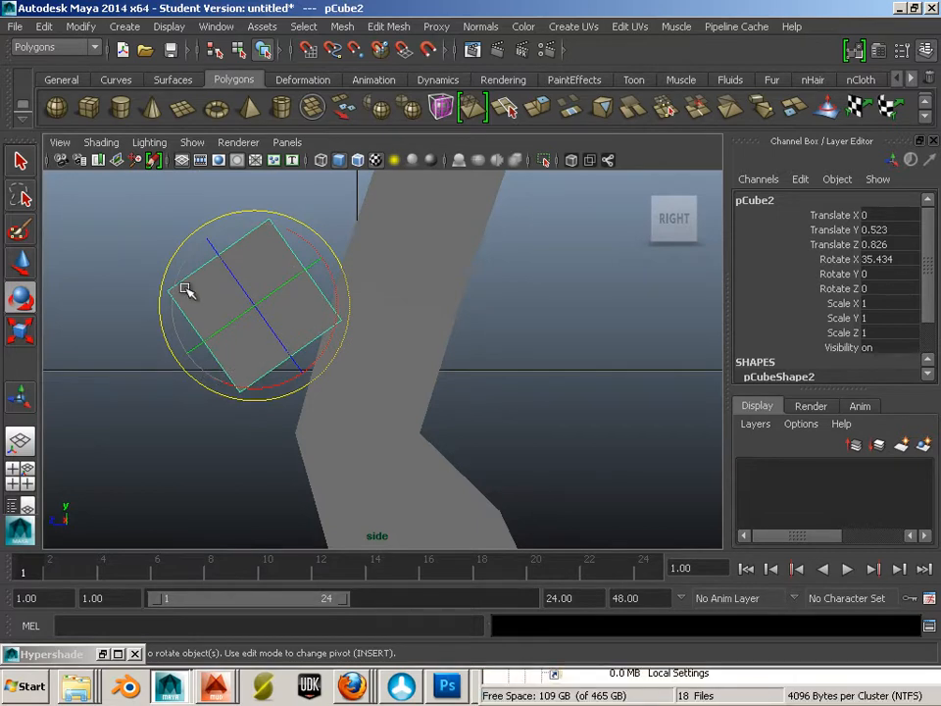
left_click(462, 355)
left_click_drag(193, 476, 194, 474)
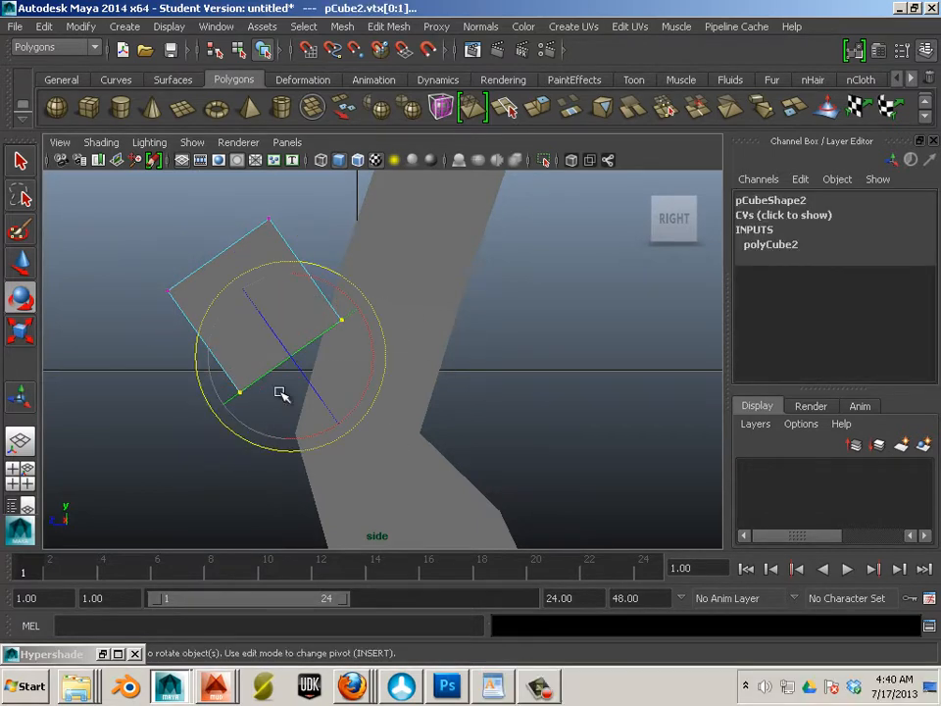
left_click(21, 263)
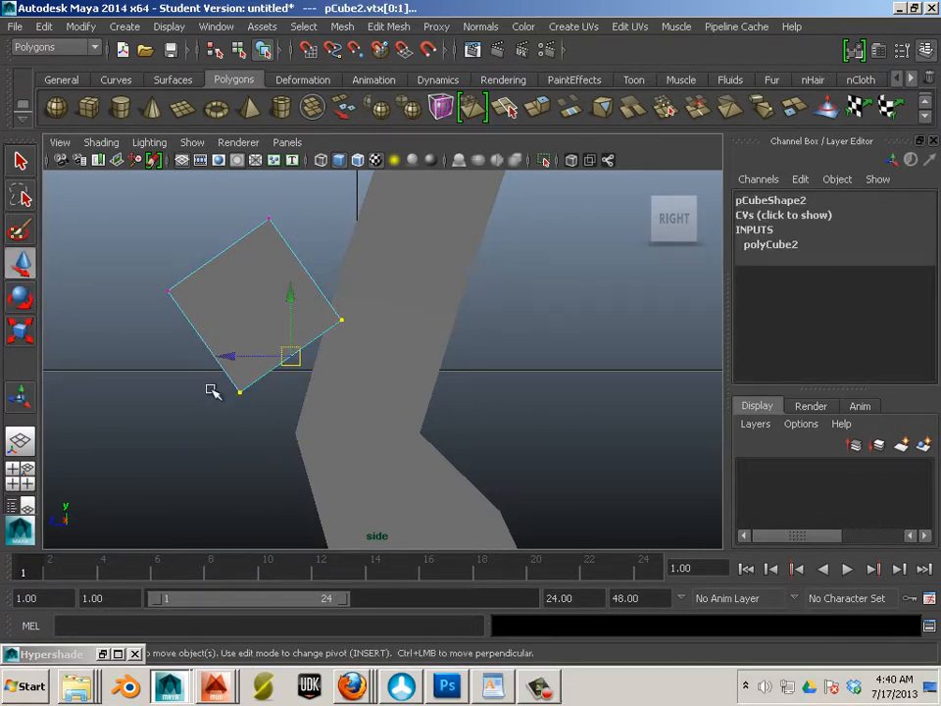
key("g")
left_click(204, 339)
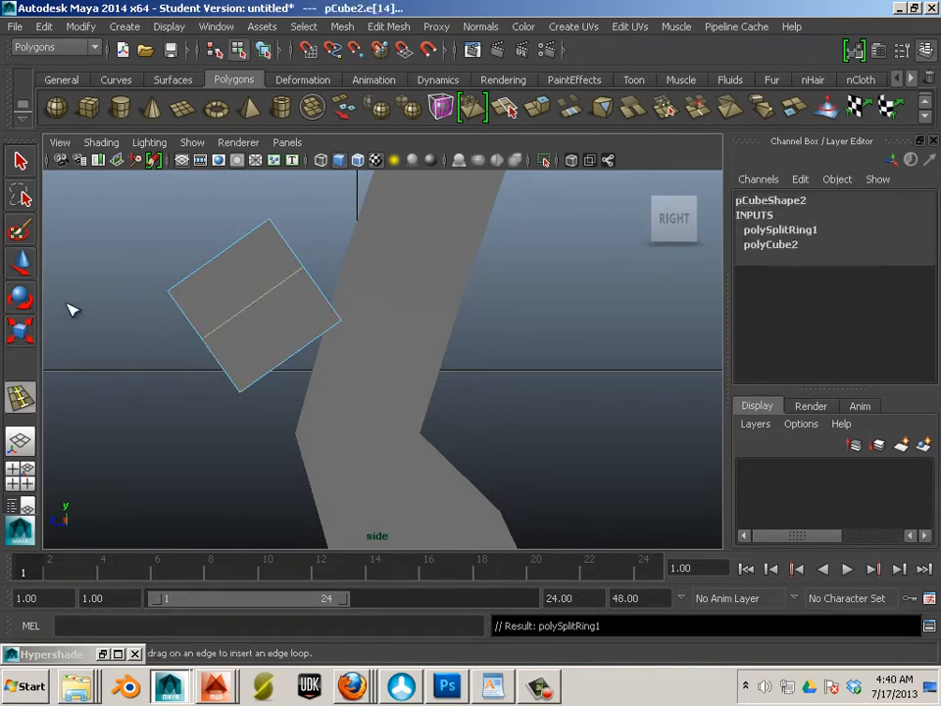
Scale the kneecap's new middle edge loop outward by about 1.46
left_click(24, 298)
left_click(24, 331)
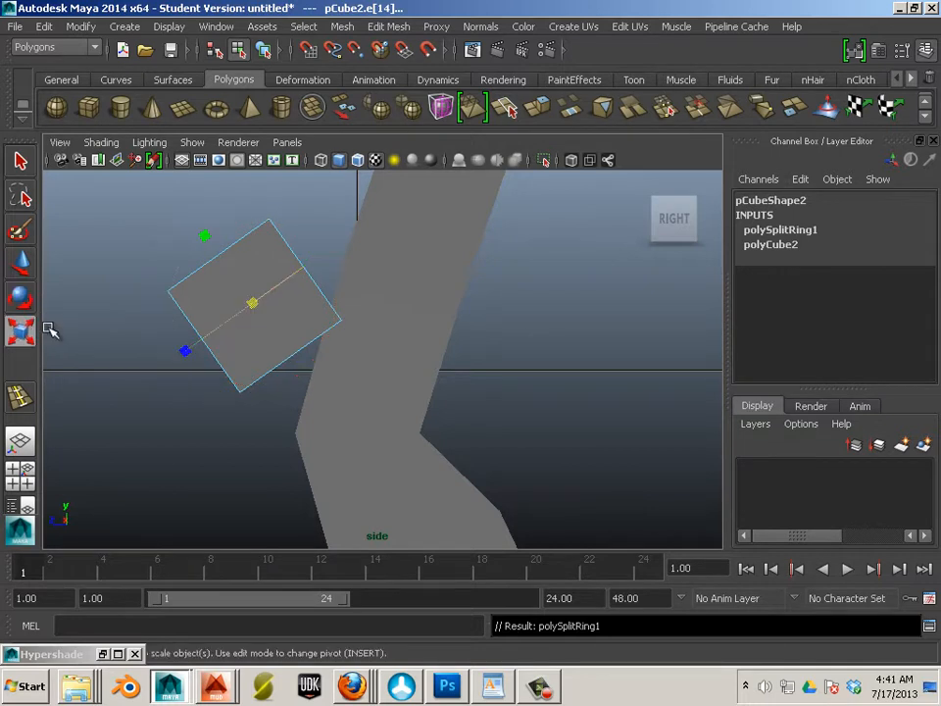
left_click_drag(251, 309, 291, 316)
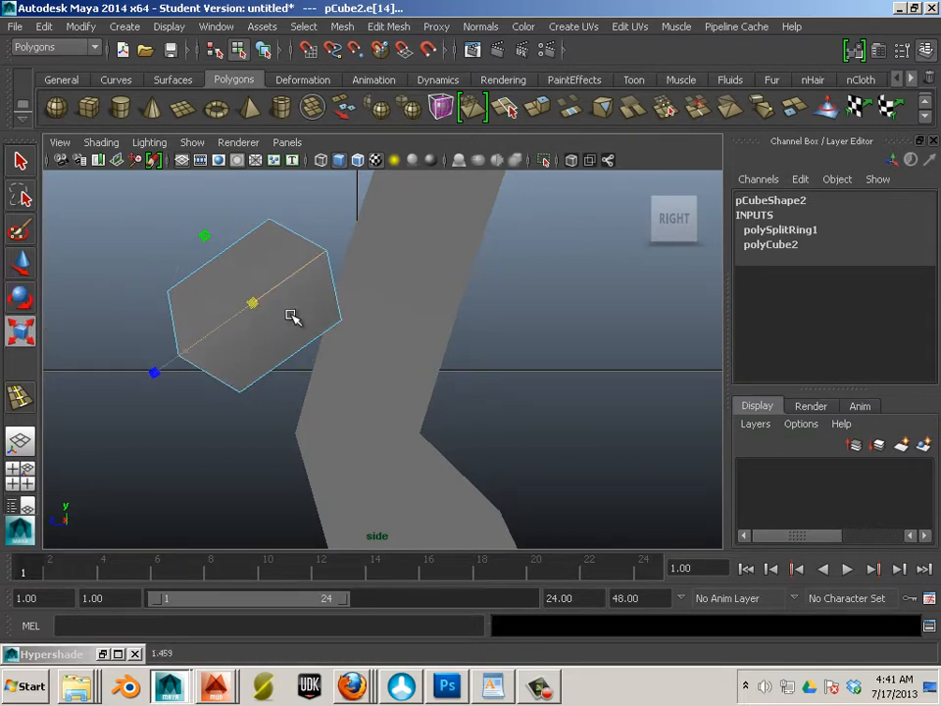
Select the whole kneecap in object mode and check its widened shape in smooth preview, then return to the unsmoothed display
middle_click_drag(352, 418, 309, 322, "alt")
right_click_drag(309, 322, 246, 331, "alt")
middle_click_drag(316, 382, 355, 438, "alt")
left_click(22, 265)
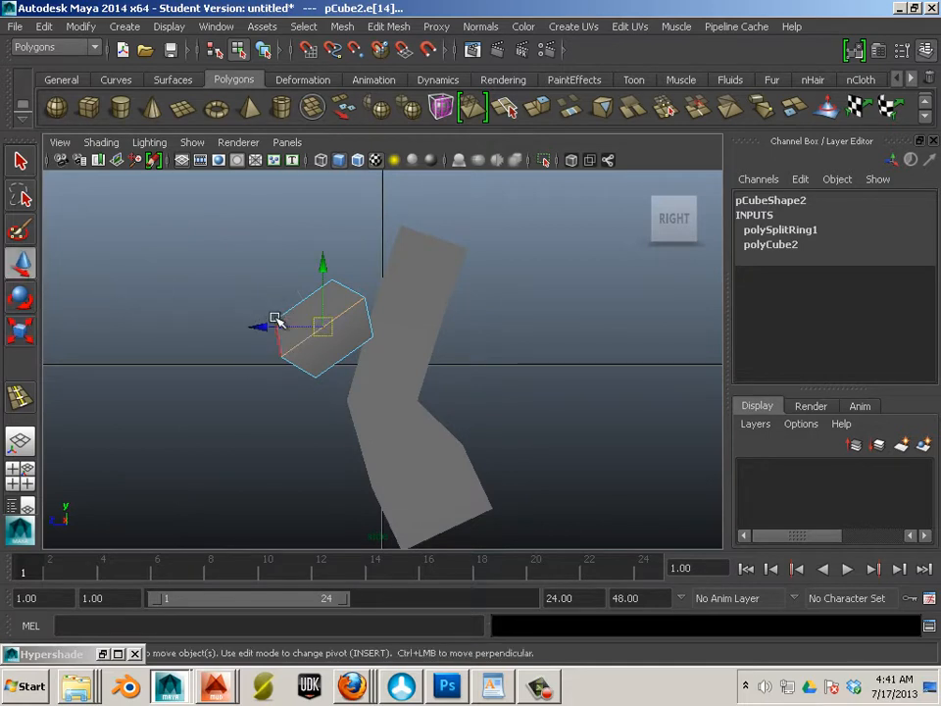
key("F8")
left_click(298, 297)
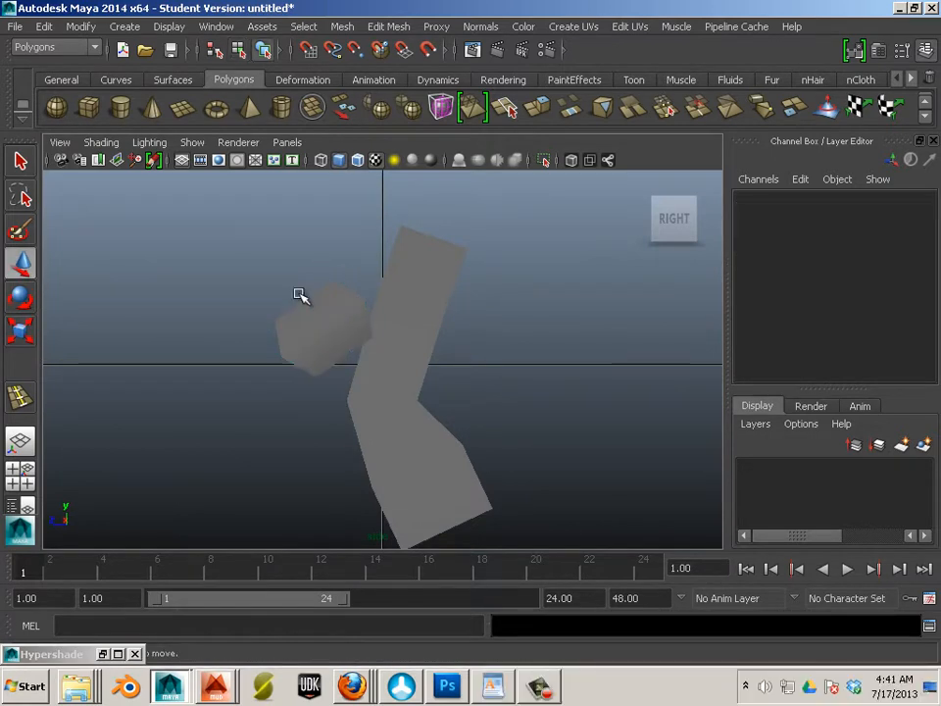
left_click(298, 304)
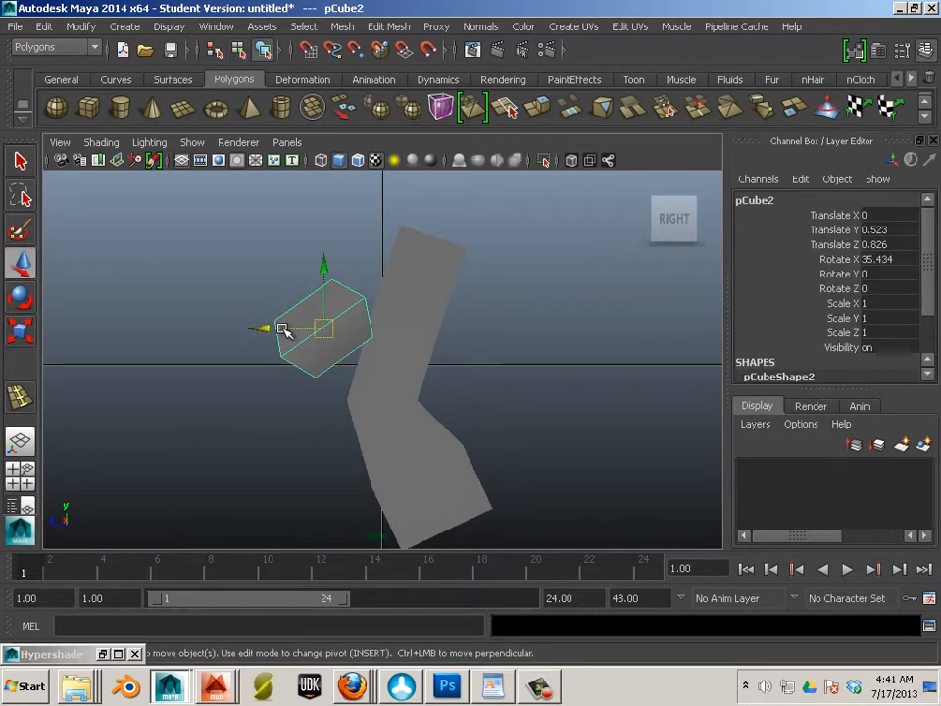
key("3")
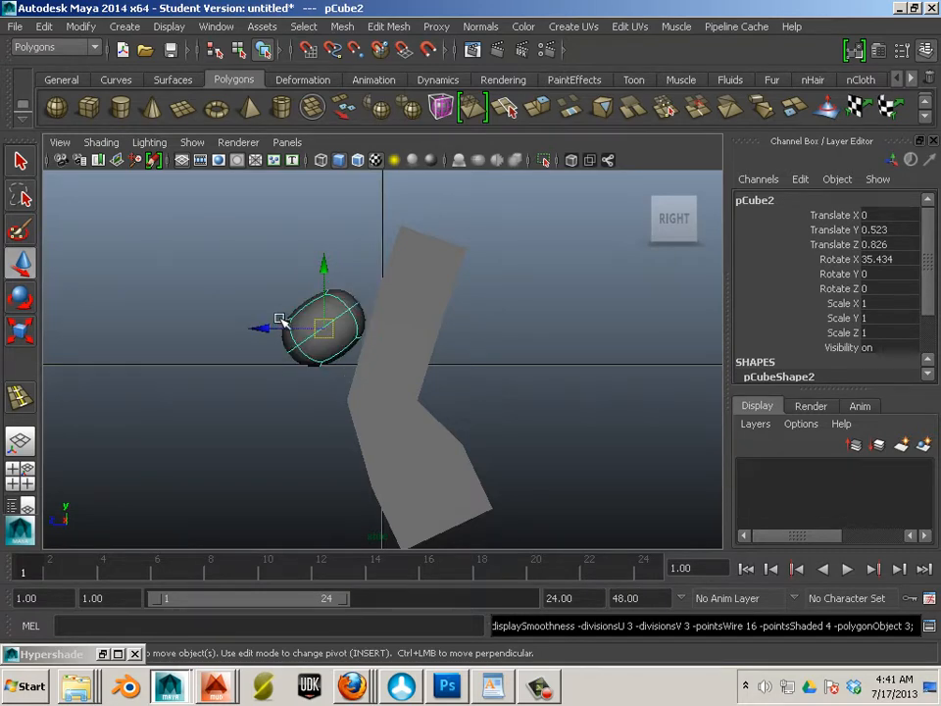
key("1")
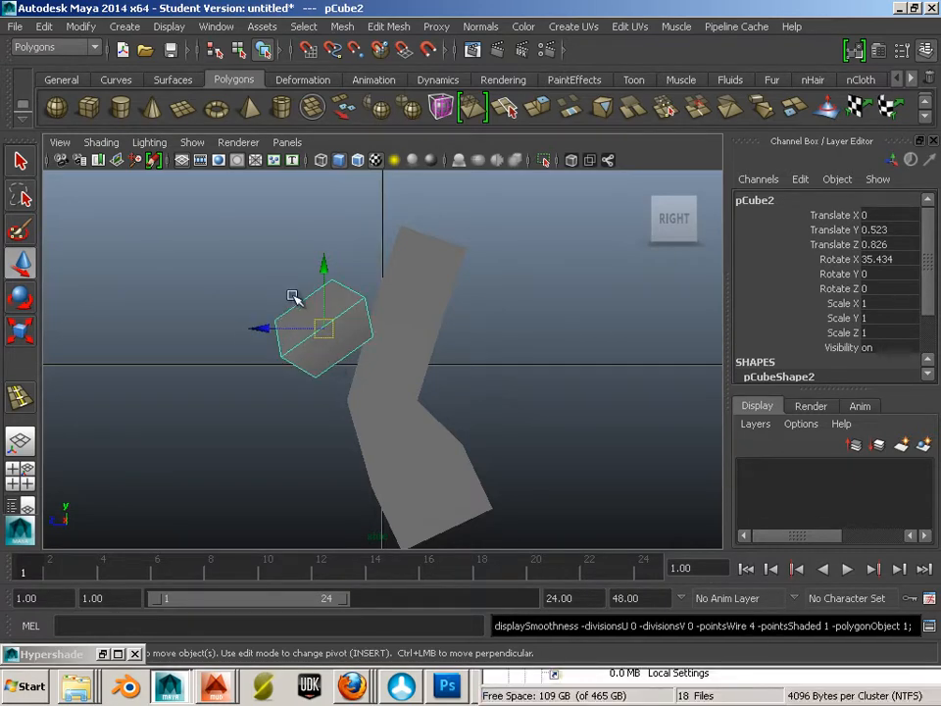
Move the kneecap's lower vertices down toward the knee bend and scale them closer together
right_click_drag(292, 297, 278, 300)
left_click_drag(401, 326, 309, 409)
left_click_drag(348, 361, 345, 388)
left_click(19, 331)
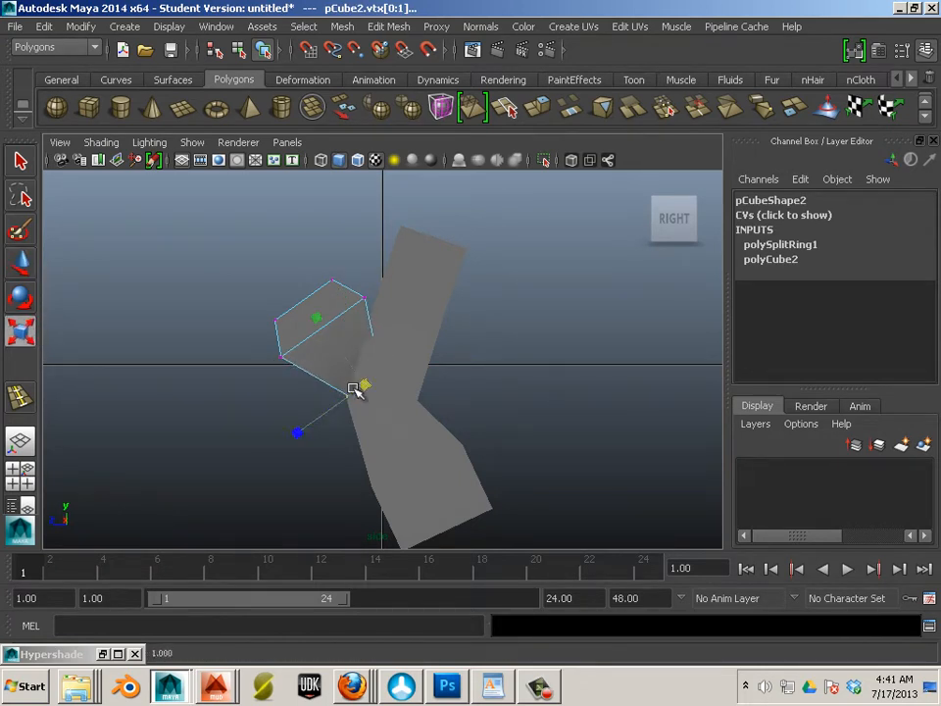
key("3")
key("1")
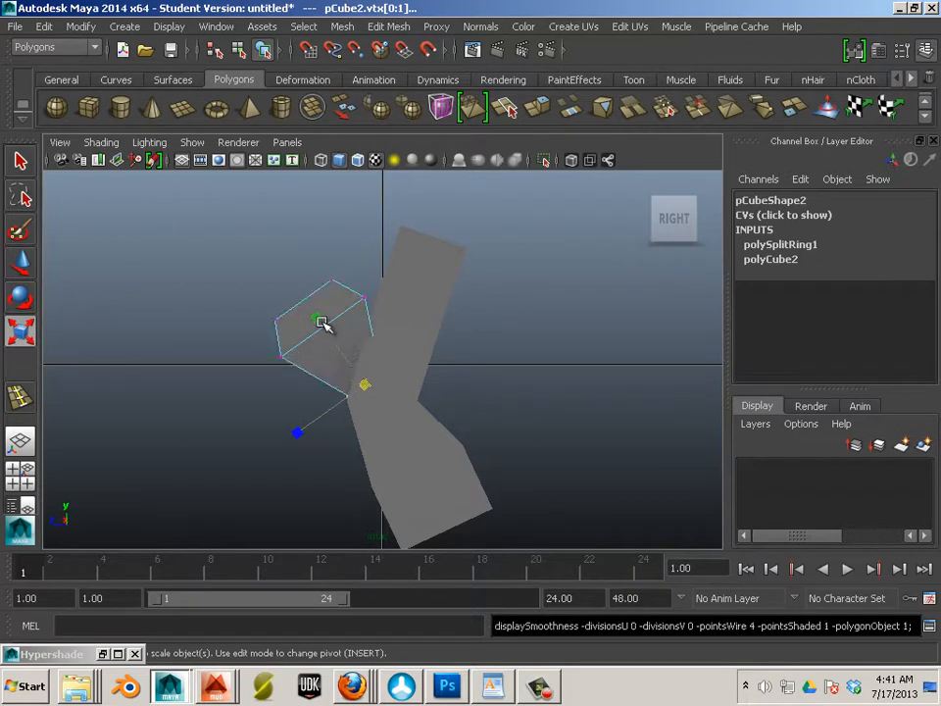
Move the kneecap's upper vertices up and forward, scale them closer together and rotate them level
left_click_drag(339, 247, 286, 259)
key("w")
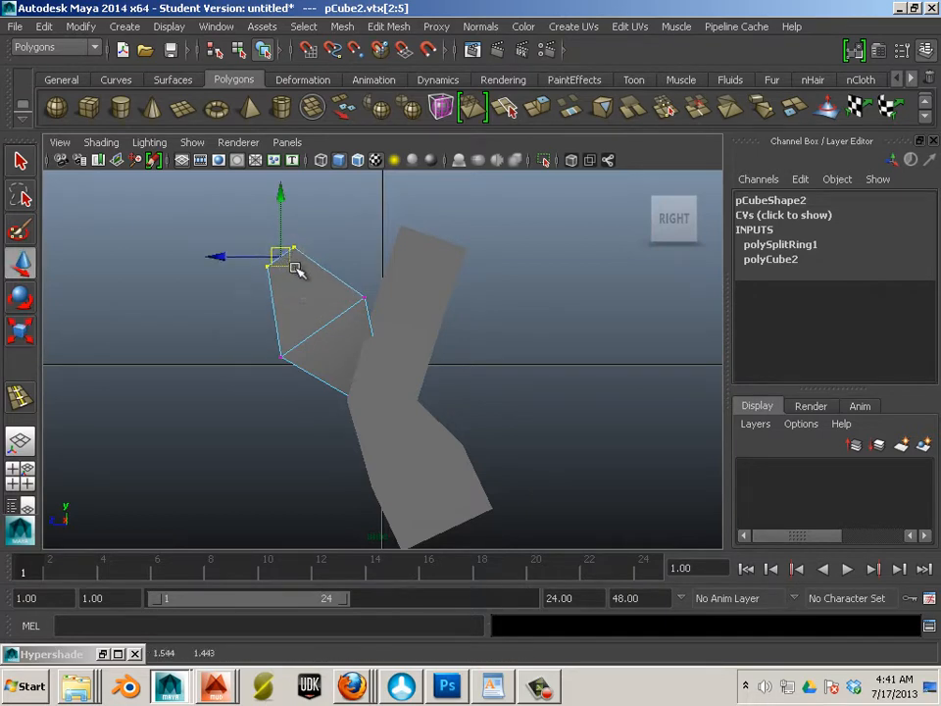
key("r")
key("e")
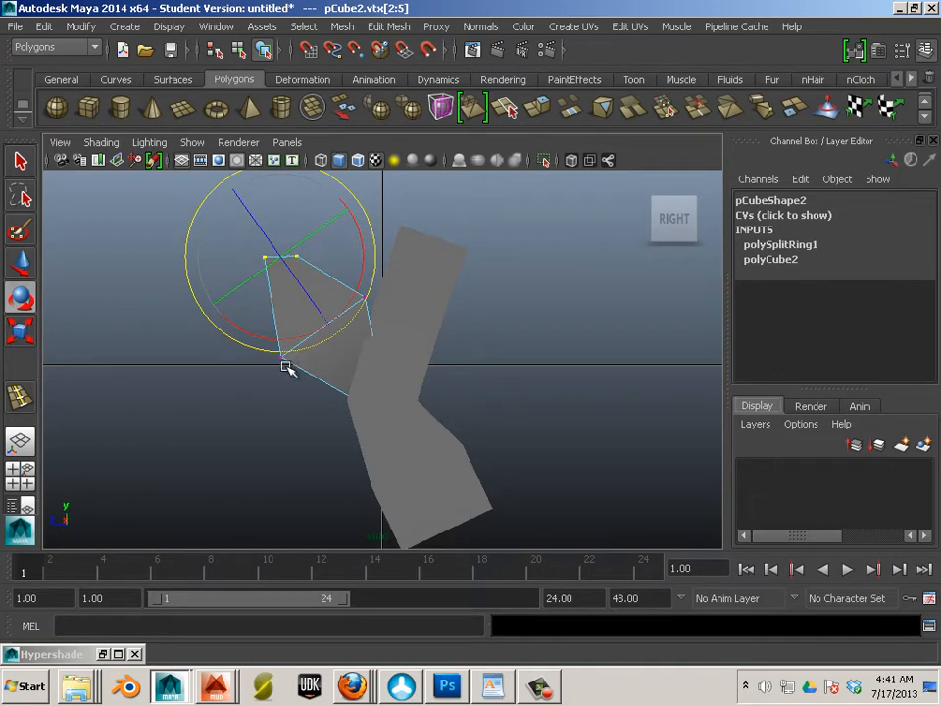
left_click(141, 312)
Check the elongated kneecap in smooth preview and return to its unsmoothed display
key("w")
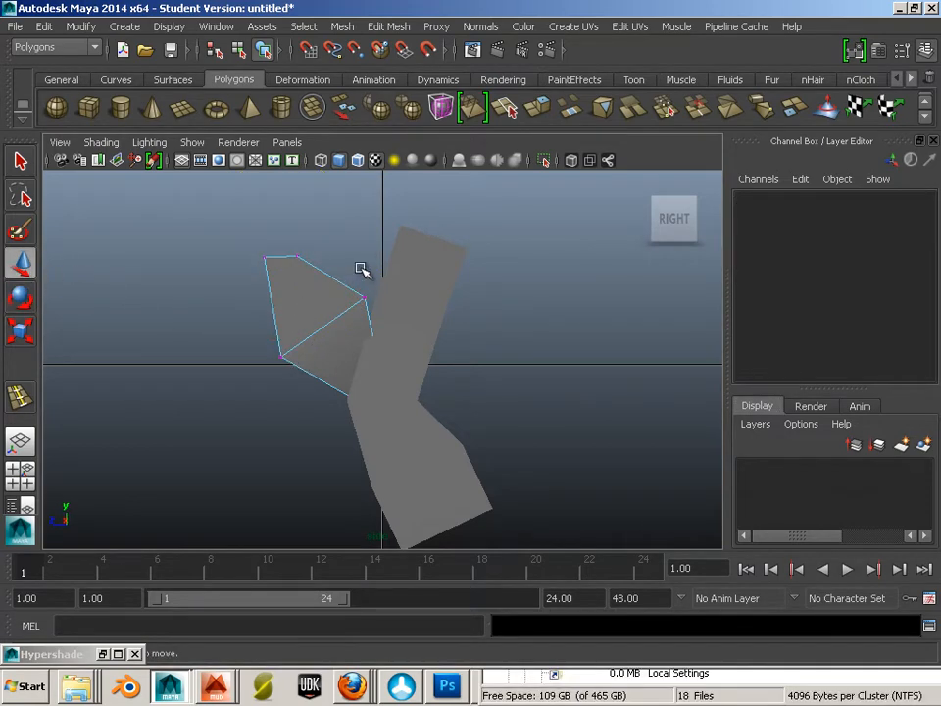
left_click(303, 307)
key("3")
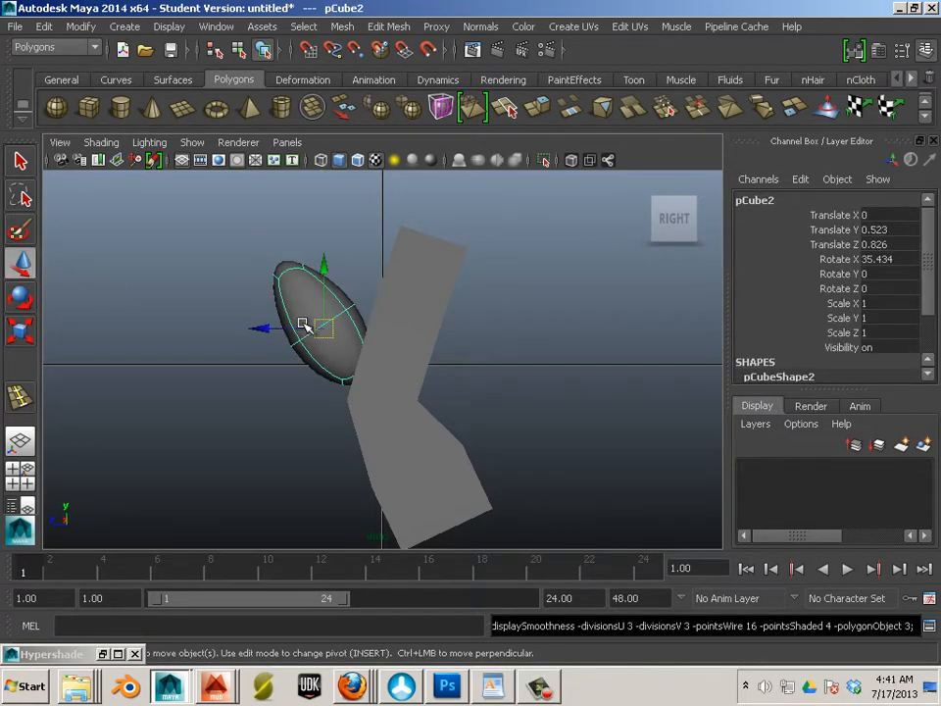
key("1")
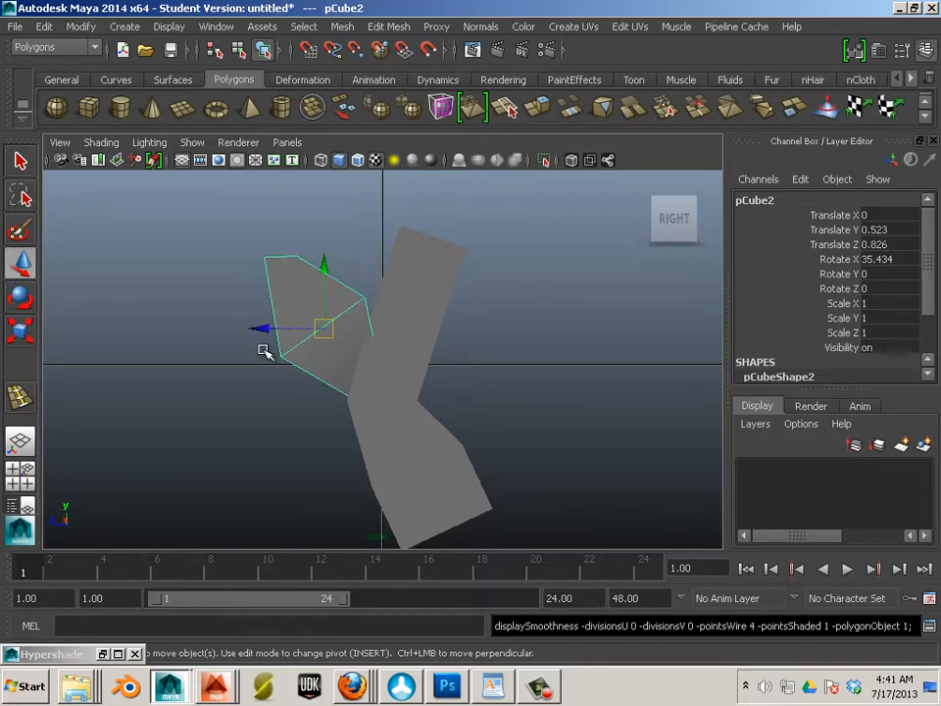
Pull the kneecap's front middle vertices down and forward, and shift its rear middle vertices forward, away from the leg
key("F9")
left_click_drag(206, 279, 271, 383)
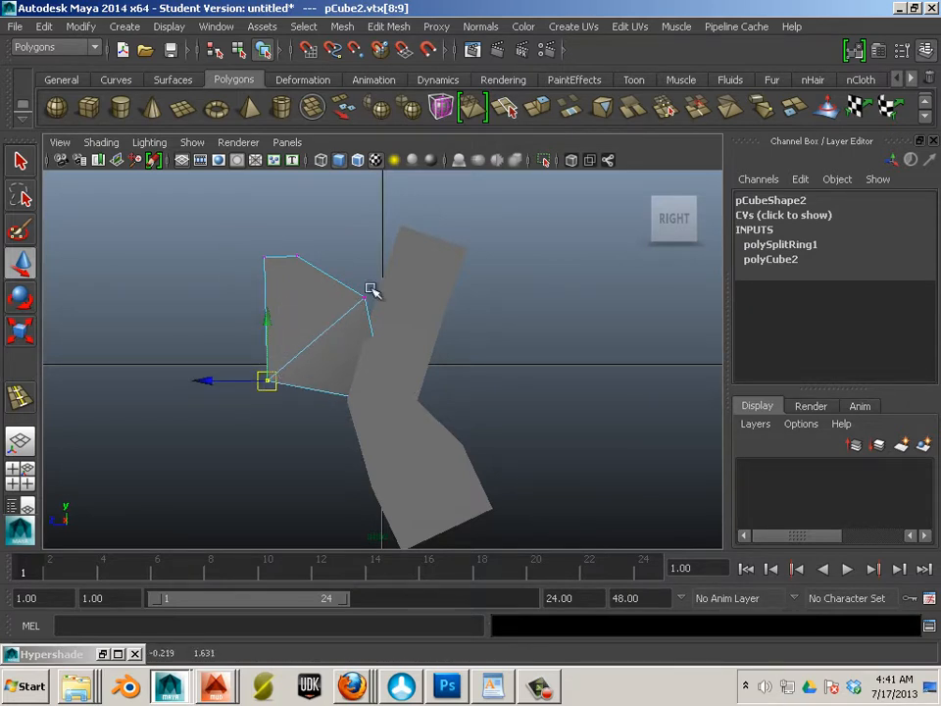
left_click_drag(377, 286, 357, 316)
left_click_drag(364, 300, 347, 297)
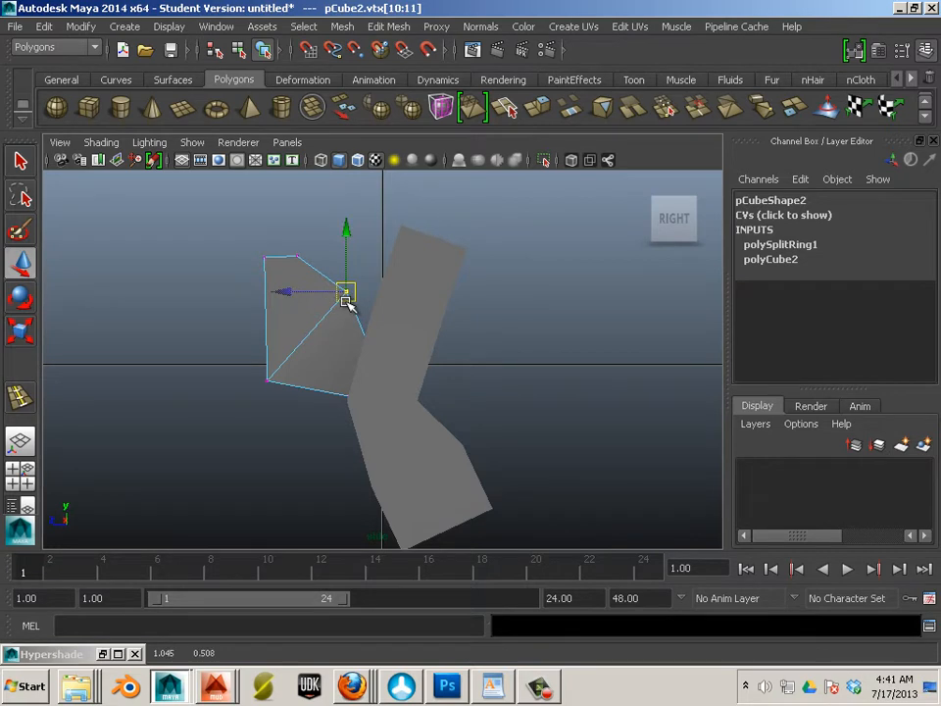
Insert an edge loop in the kneecap's lower half and move its rear vertices forward, away from the leg
key("y")
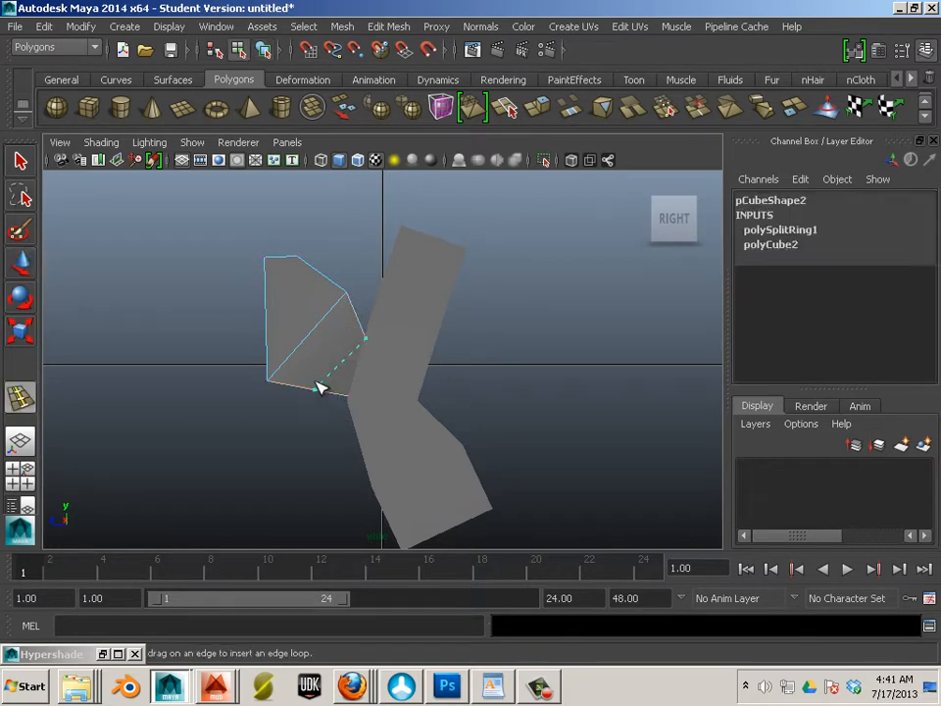
left_click(315, 382)
key("w")
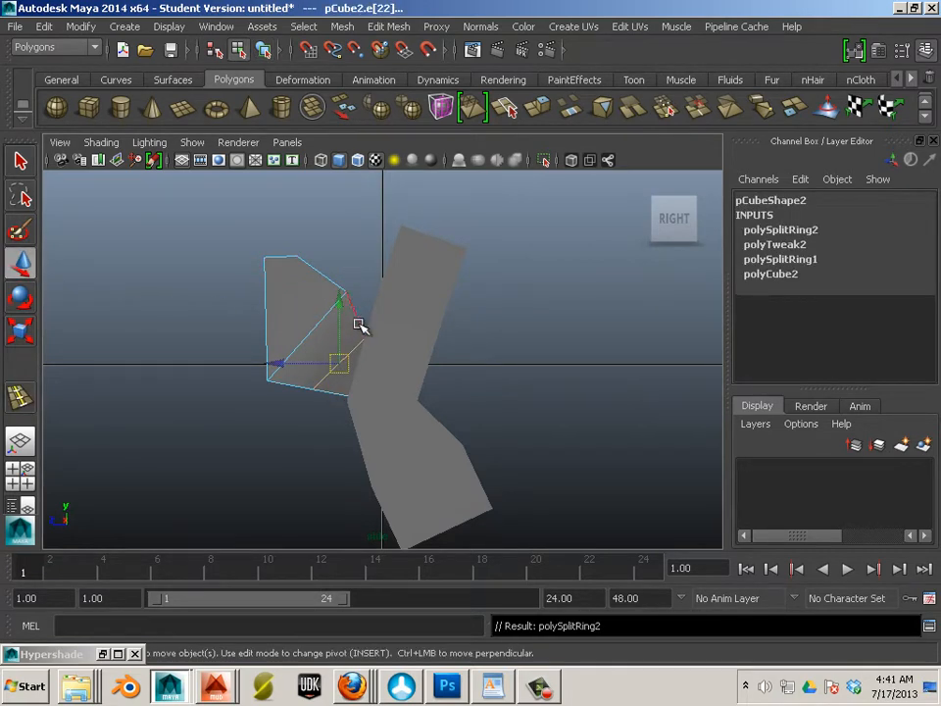
right_click_drag(325, 308, 285, 285)
left_click_drag(393, 326, 352, 343)
left_click(293, 338)
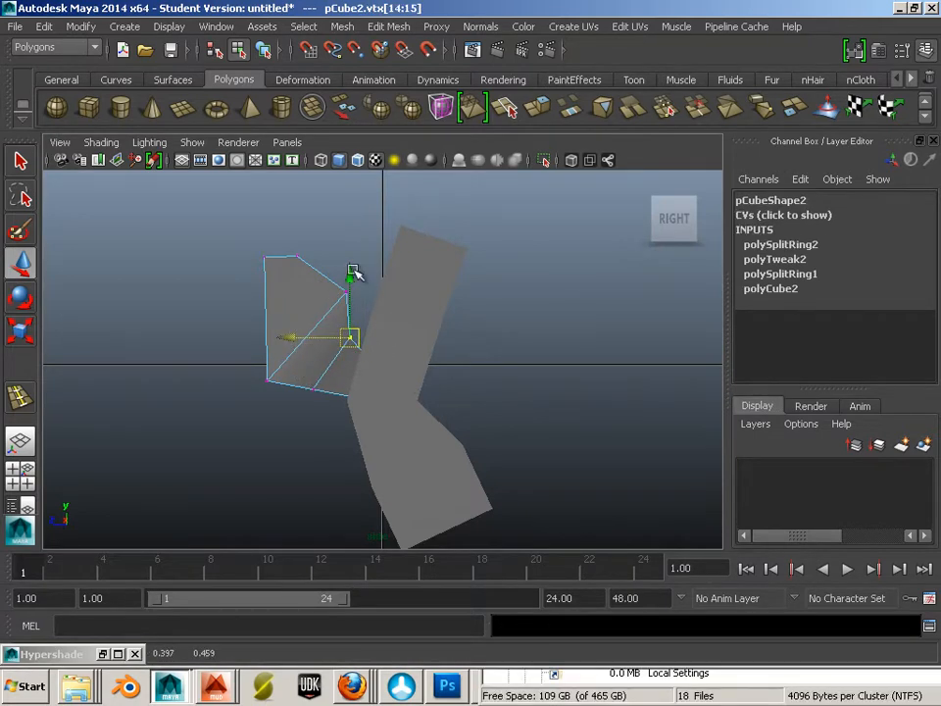
Return the kneecap to object mode and compare its curved shape in smooth preview with the unsmoothed mesh
double_click(269, 376)
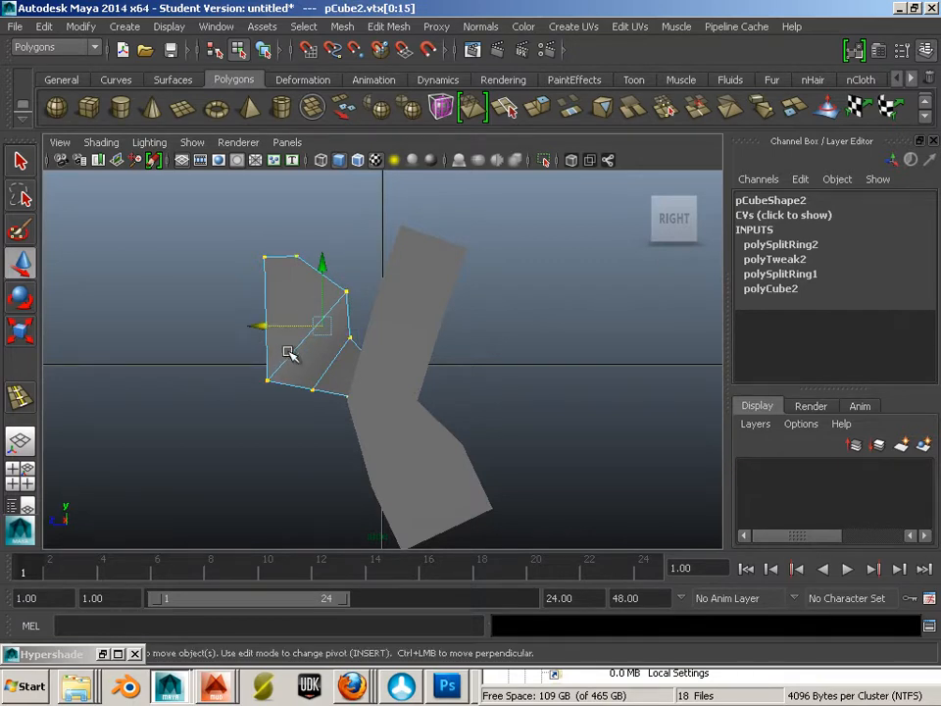
right_click_drag(290, 351, 346, 265)
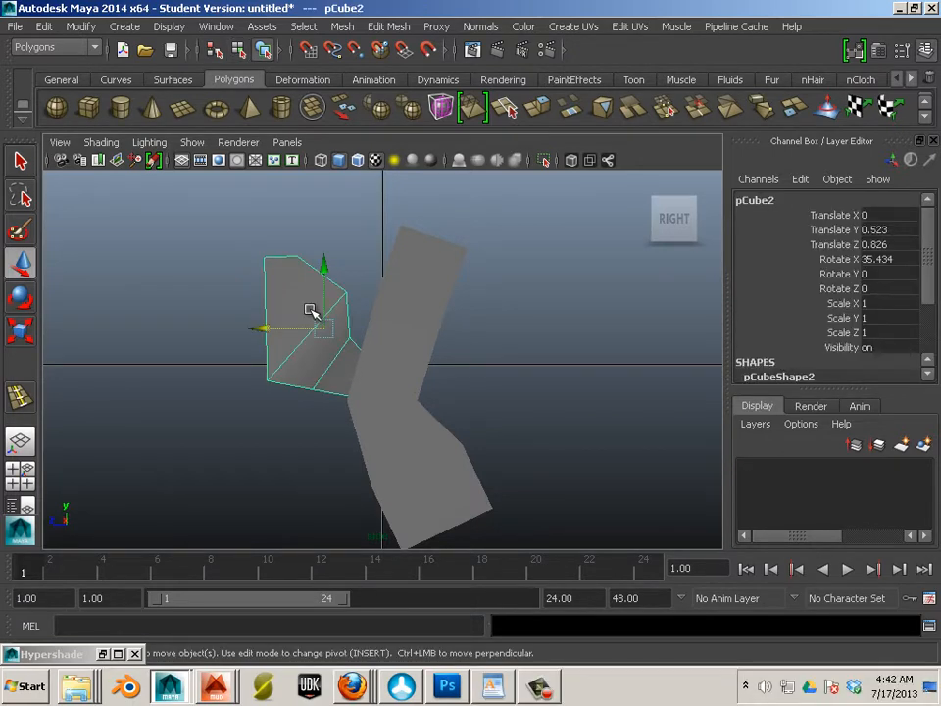
key("3")
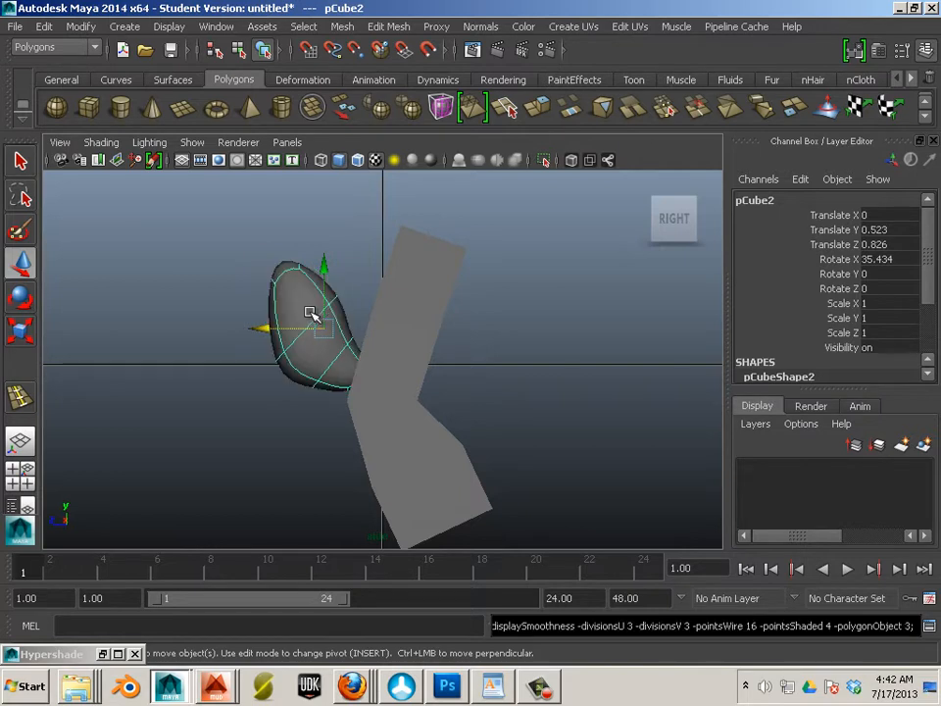
key("1")
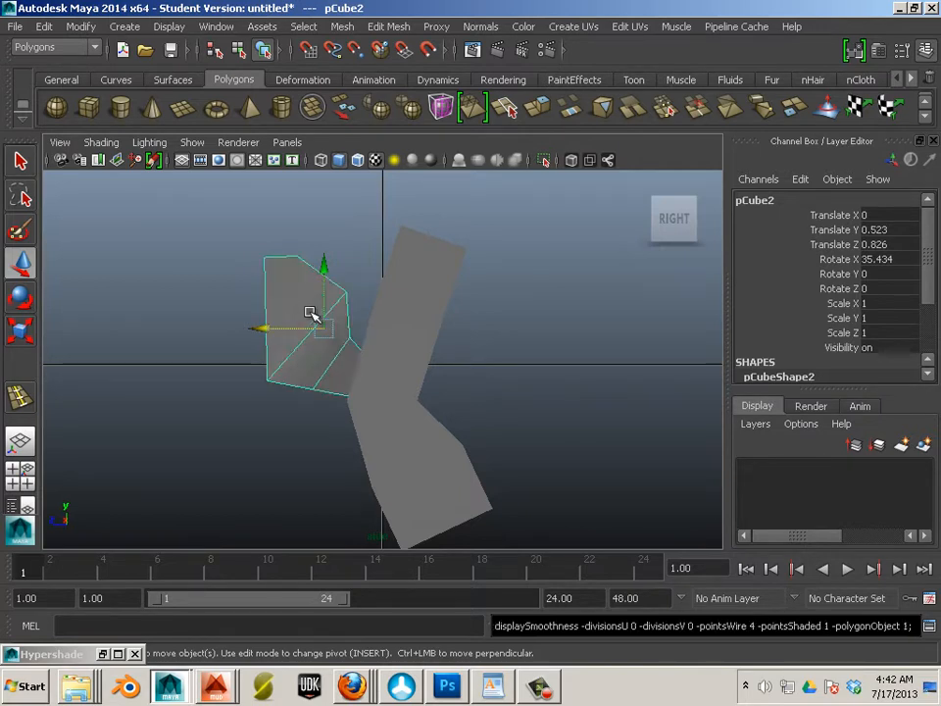
Create a polygon cube beneath the leg's lower end at Y -2.729 and Z -1.528, rotated about 28.8 degrees around X
middle_click_drag(387, 434, 332, 365, "alt")
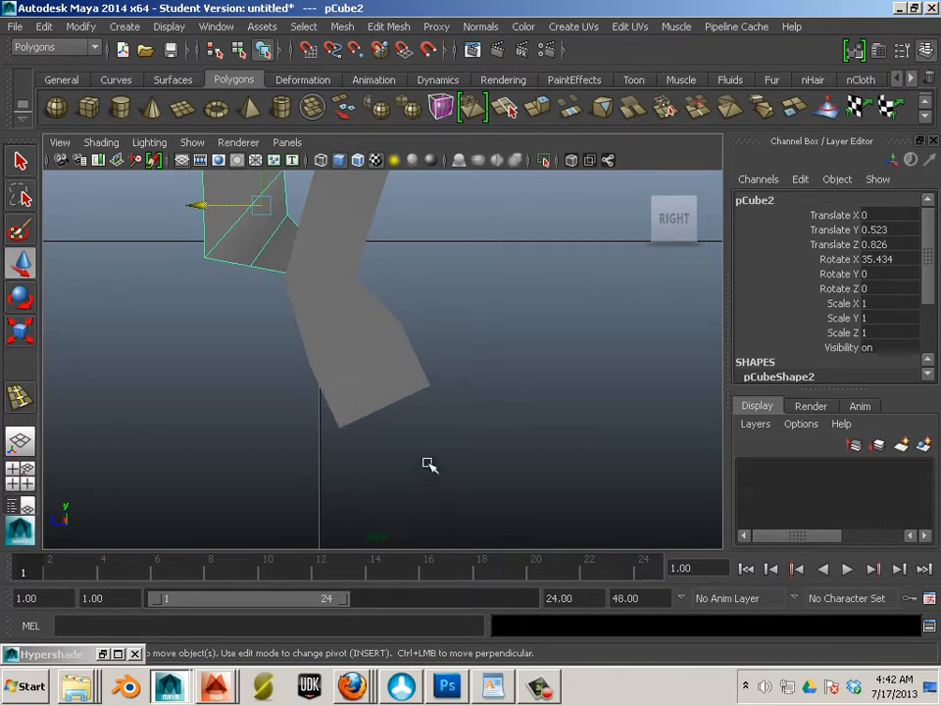
middle_click_drag(256, 209, 253, 234, "alt")
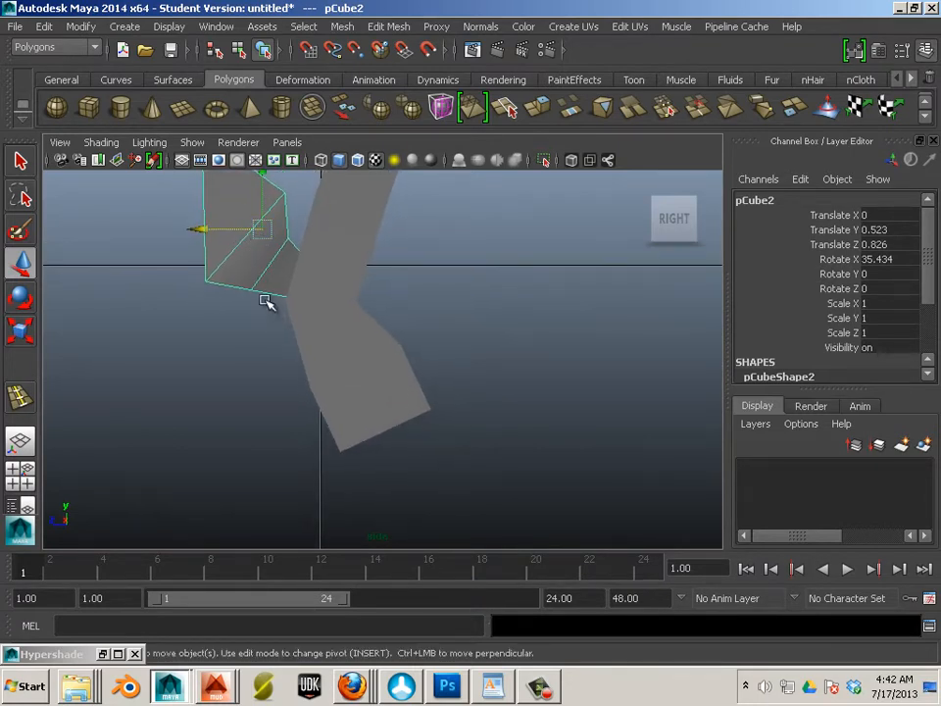
mouse_move(370, 408)
middle_mouse_down("alt")
mouse_move(362, 416)
mouse_move(330, 384)
mouse_move(307, 322)
mouse_move(309, 353)
middle_mouse_up("alt")
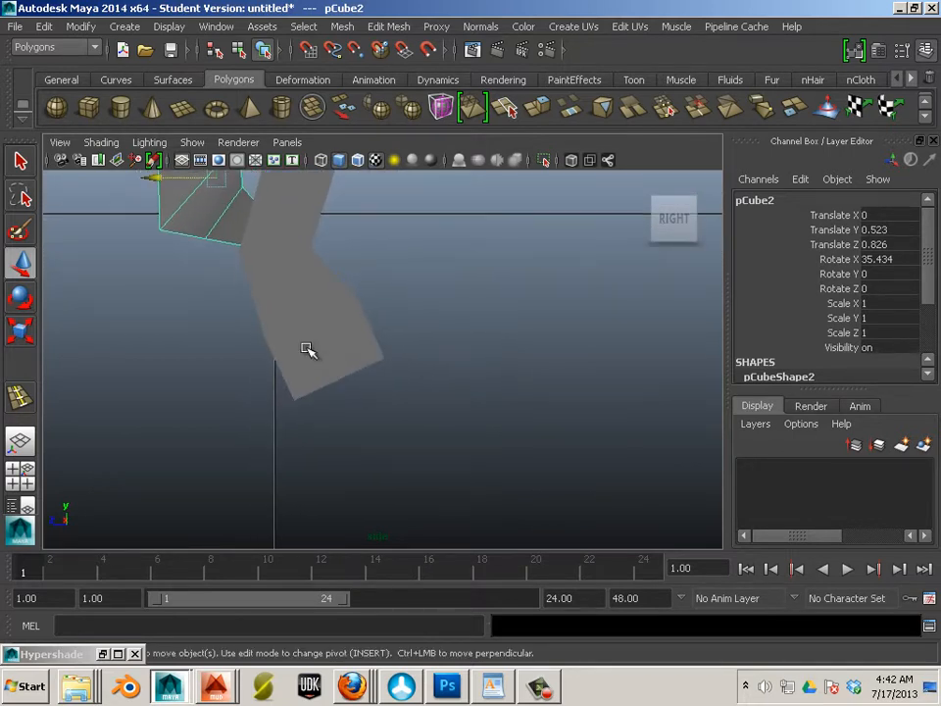
left_click(88, 107)
middle_click_drag(293, 310, 283, 331, "alt")
left_click_drag(263, 231, 368, 421)
middle_click_drag(401, 435, 349, 283, "alt")
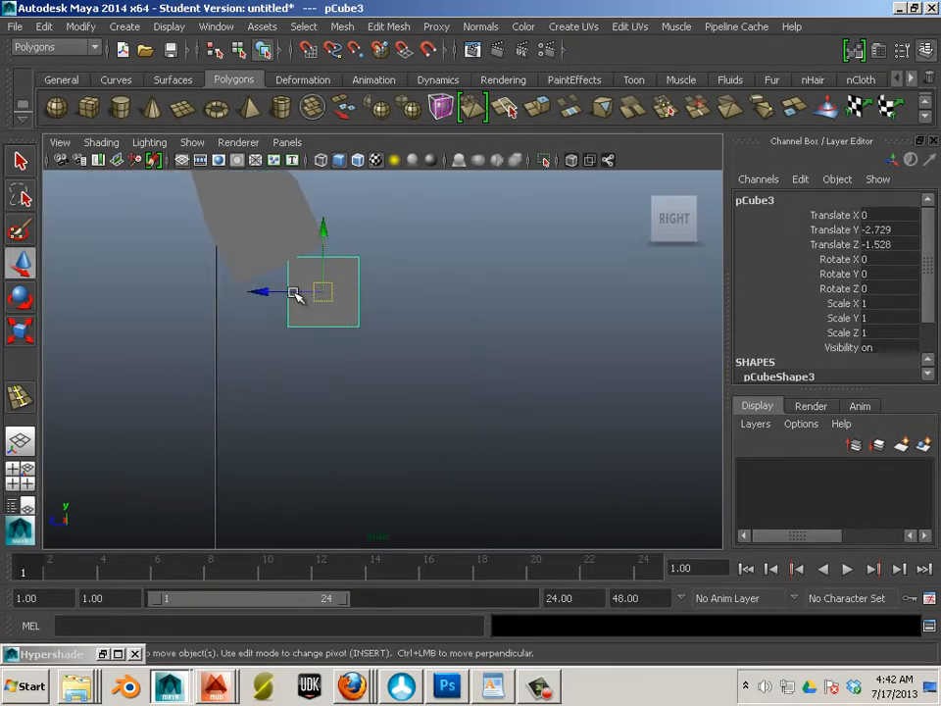
left_click(29, 306)
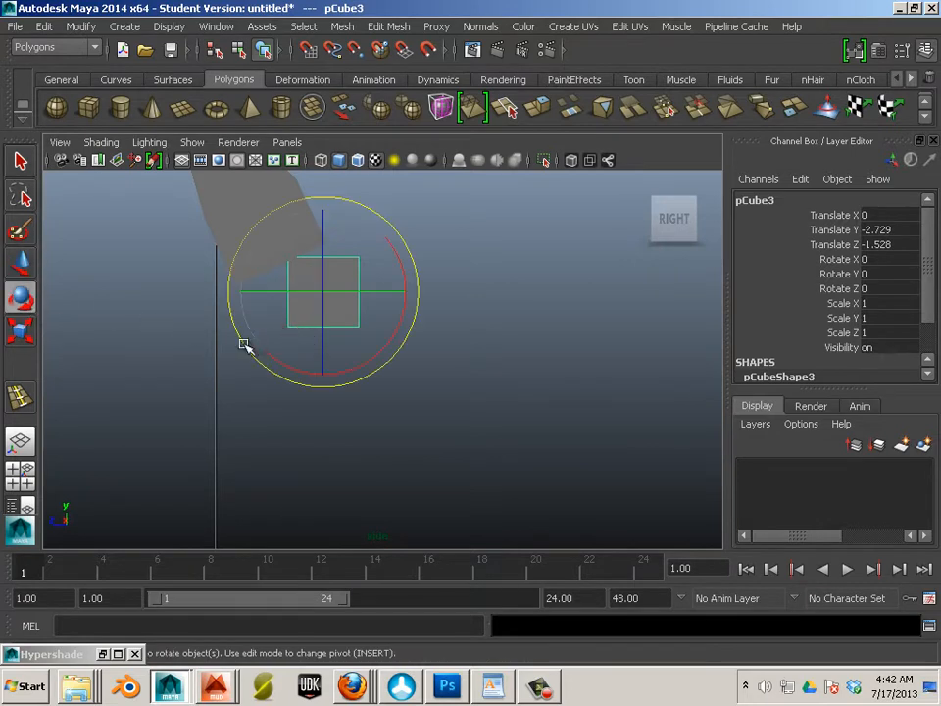
left_click_drag(245, 343, 283, 366)
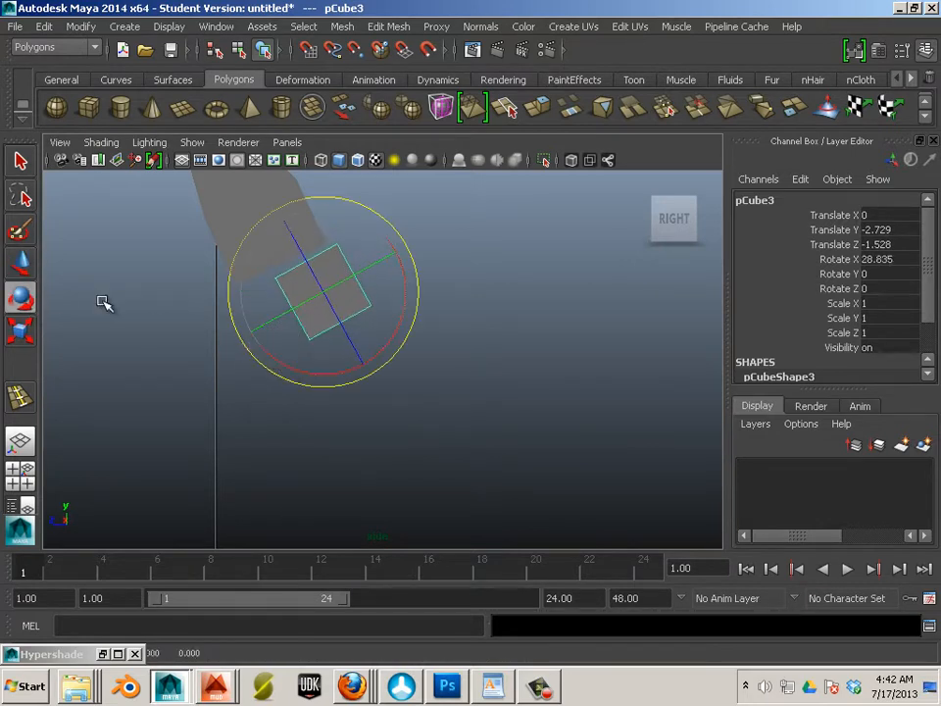
Move the cube to Y -3.004 and Z -1.254, select its lower end face and undo the trial move of that face
left_click(21, 261)
left_click_drag(325, 290, 305, 310)
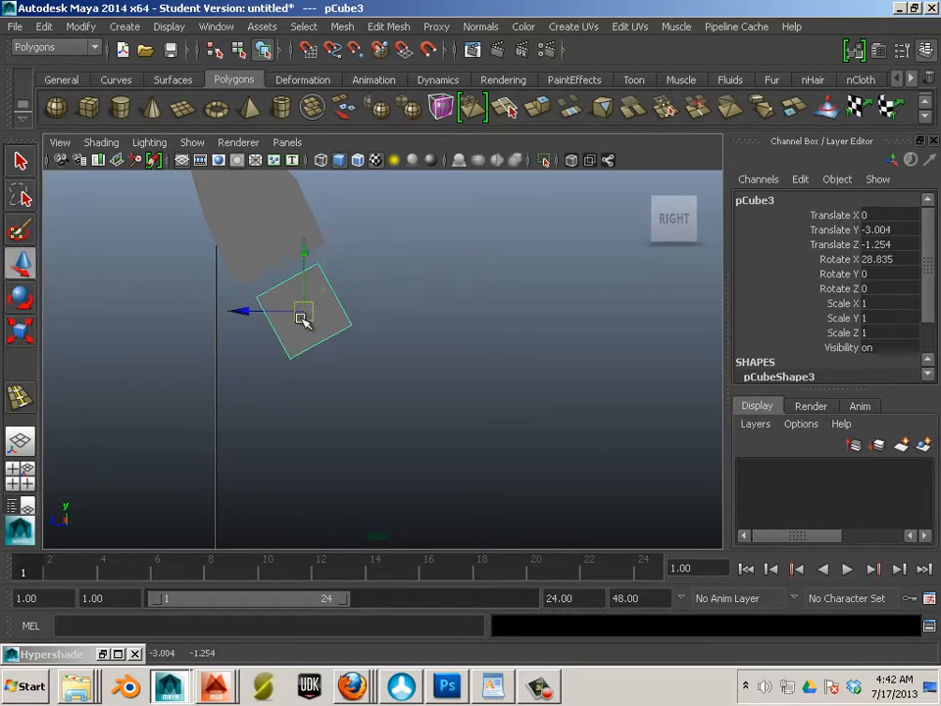
key("F11")
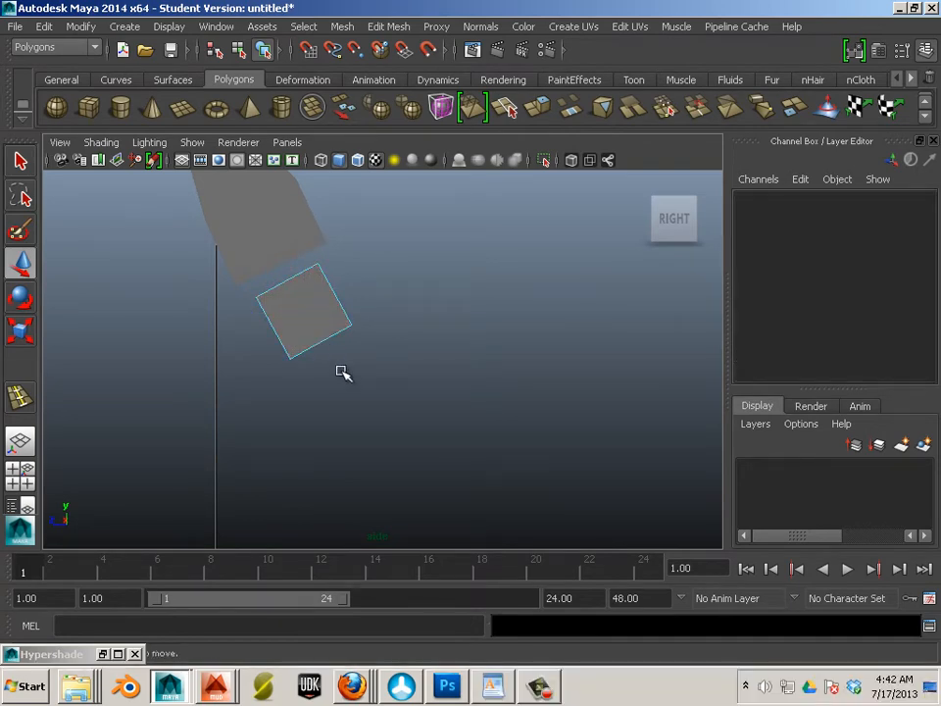
left_click_drag(387, 362, 335, 281, "alt")
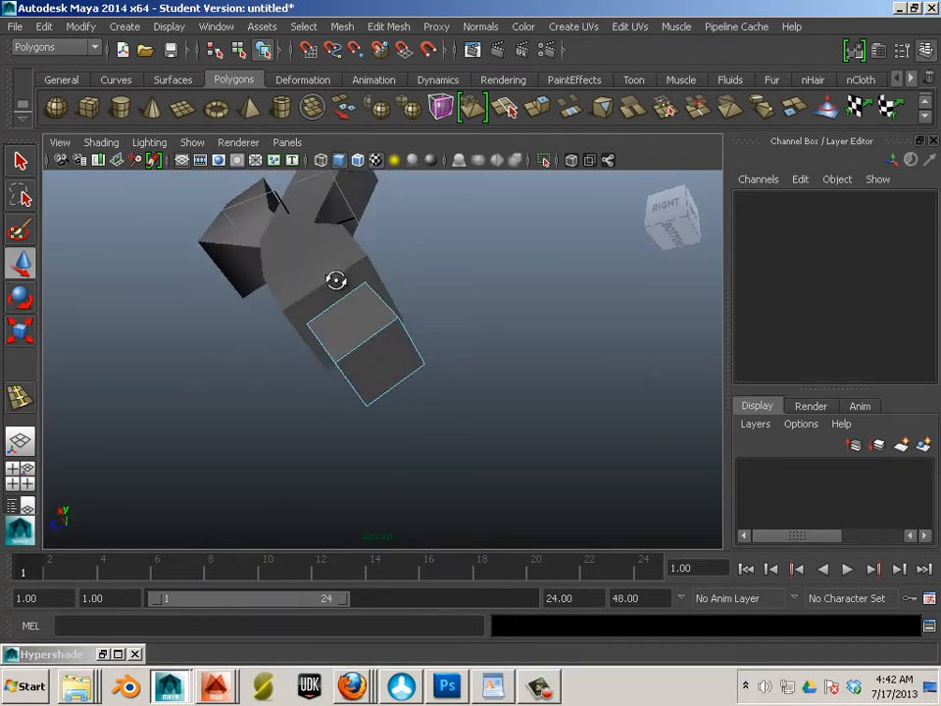
left_click(387, 370)
left_click_drag(290, 362, 361, 380, "alt")
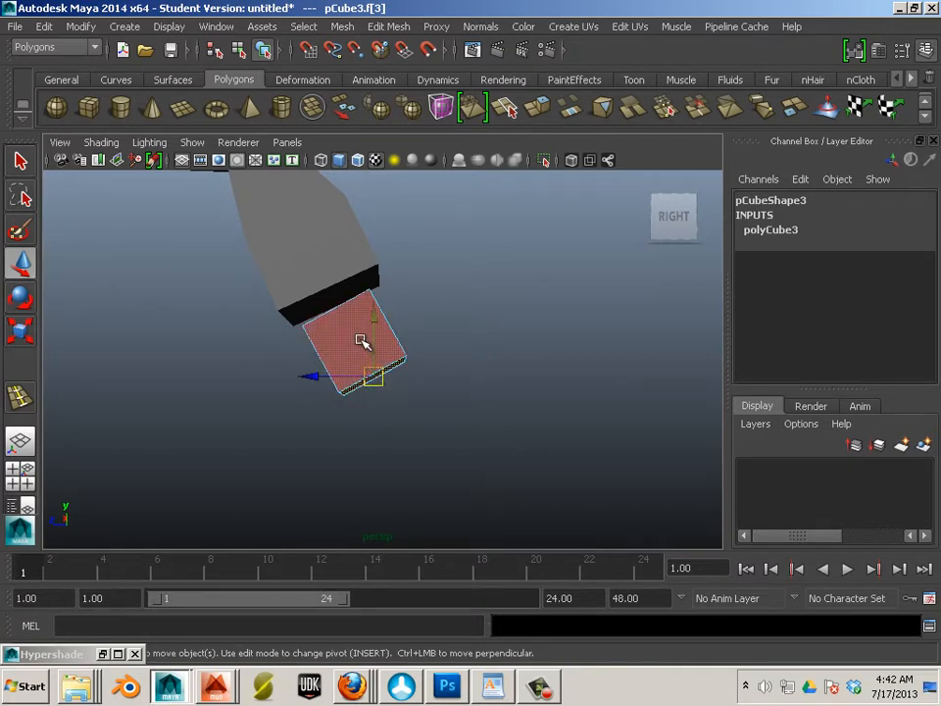
left_click_drag(361, 340, 324, 345, "alt")
key("ctrl+z")
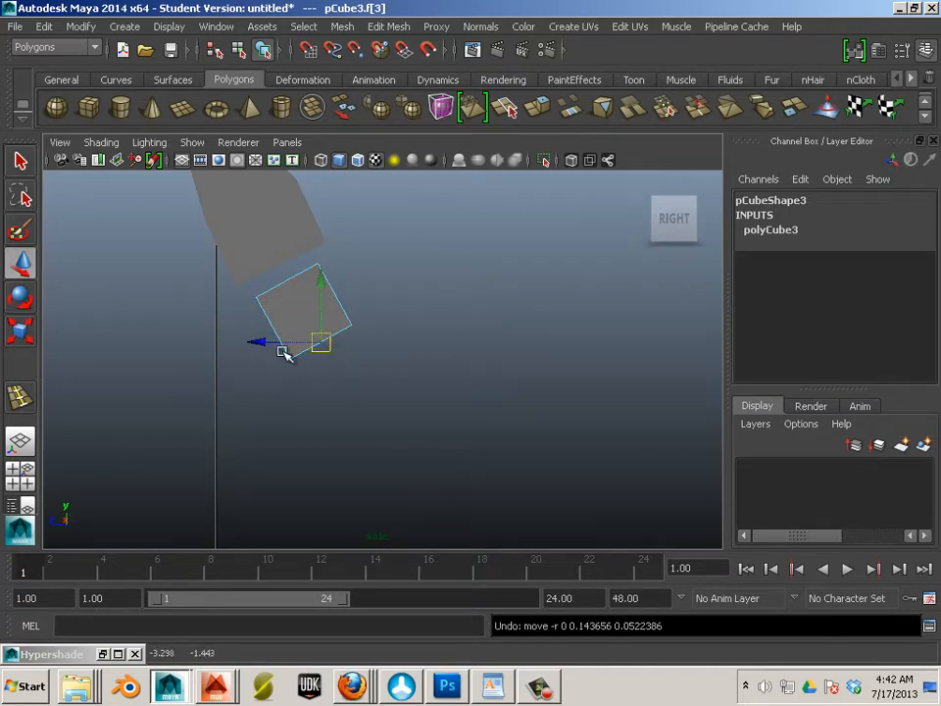
Try the Local and Normal axes in the Move tool's settings and set the move axis to Normals average
left_click(903, 50)
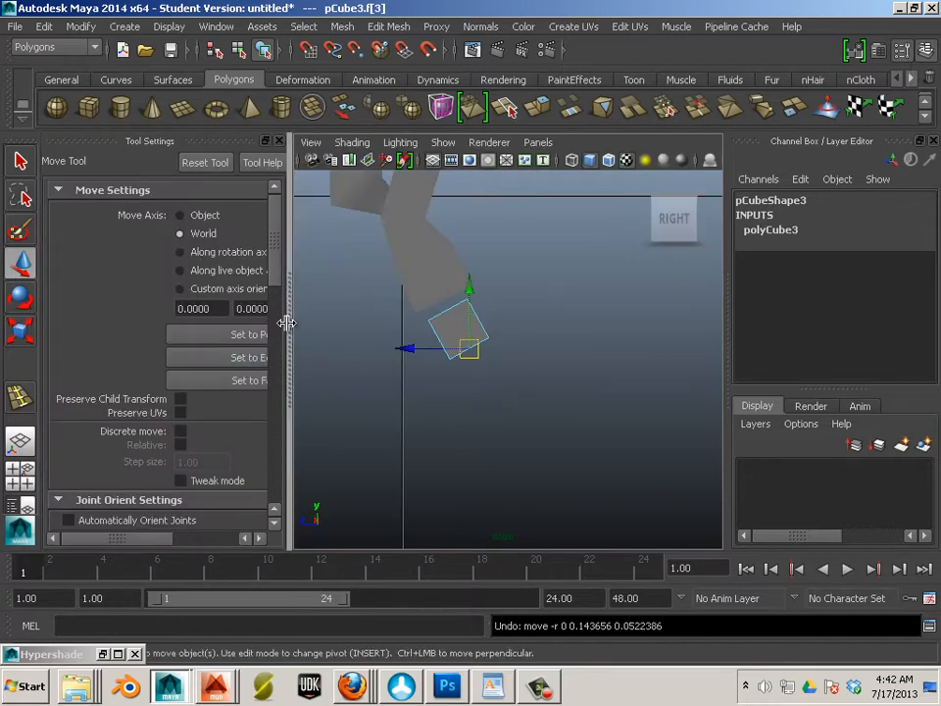
left_click_drag(286, 323, 401, 341)
left_click(297, 215)
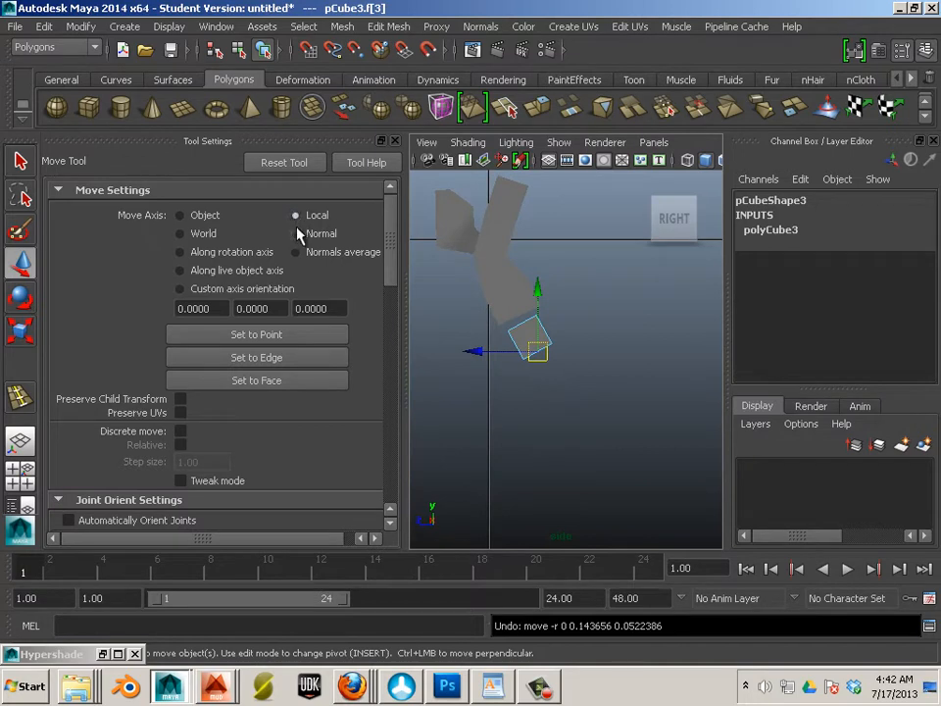
left_click(296, 234)
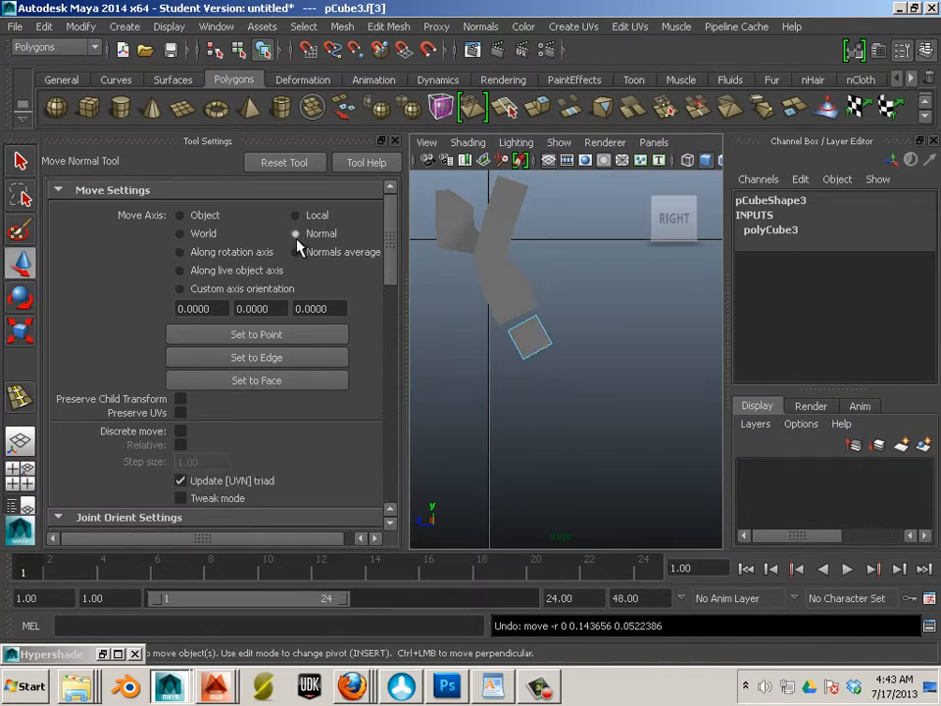
scroll(502, 374, "up", 8)
middle_click_drag(499, 353, 582, 435, "alt")
scroll(563, 414, "down", 5)
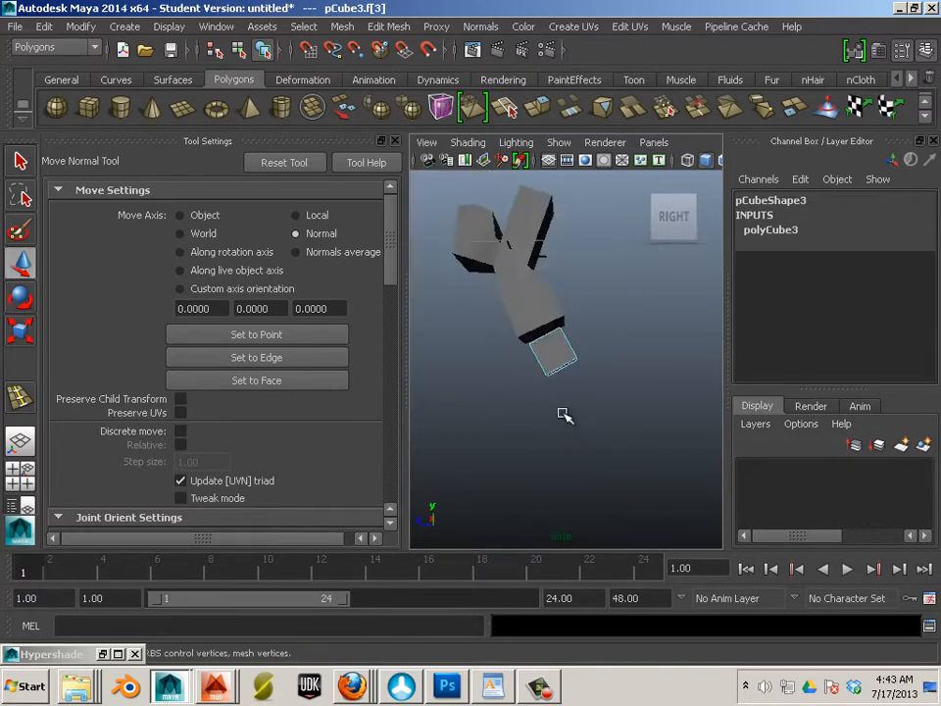
left_click_drag(555, 413, 515, 350, "alt")
scroll(526, 375, "up", 5)
scroll(534, 386, "down", 6)
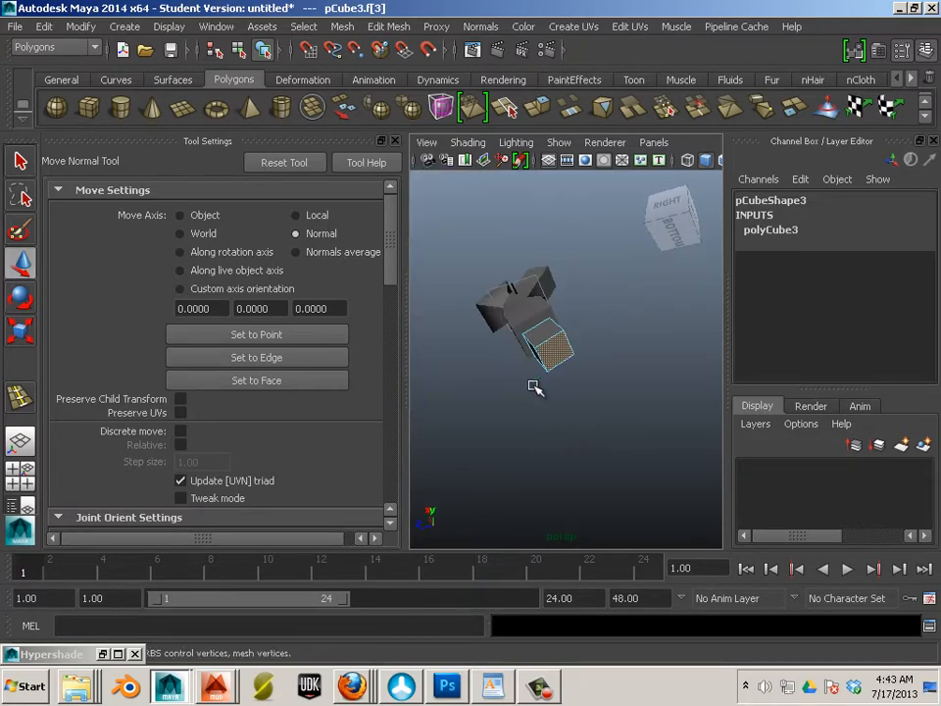
scroll(555, 364, "up", 2)
left_click(305, 252)
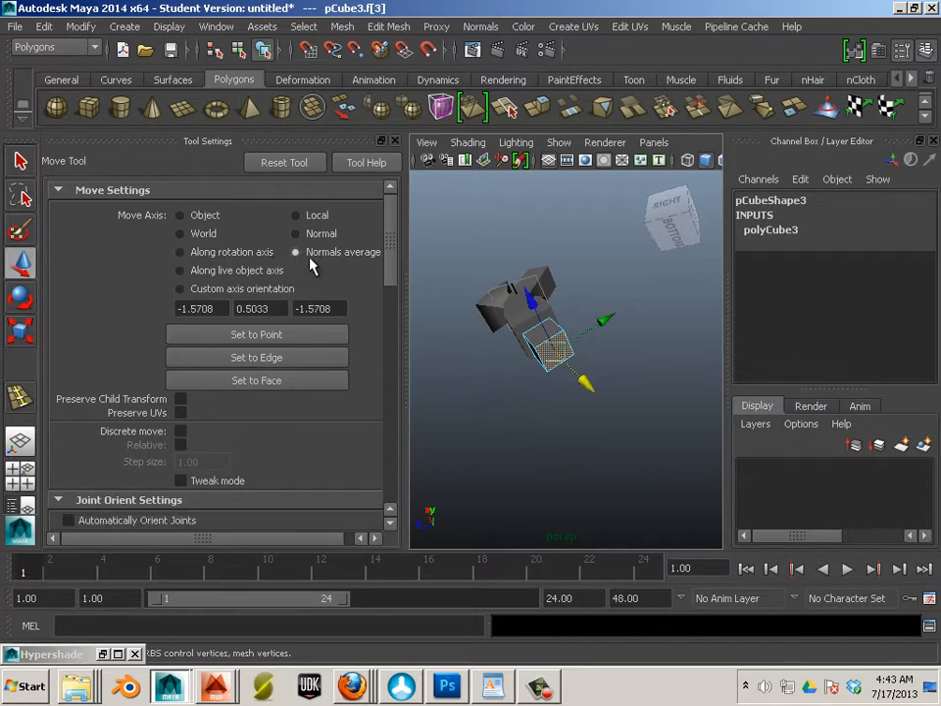
Pull the cube's lower end face outward along its normal, stretching the cube into a long, slanted lower-leg segment
left_click_drag(550, 431, 612, 496, "alt")
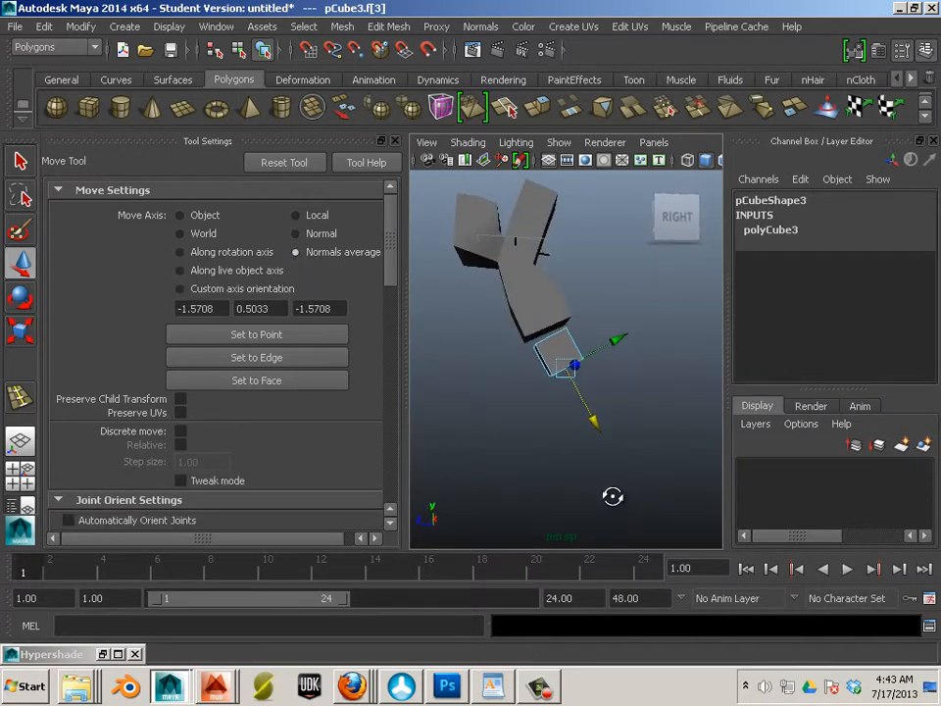
left_click_drag(608, 424, 654, 542)
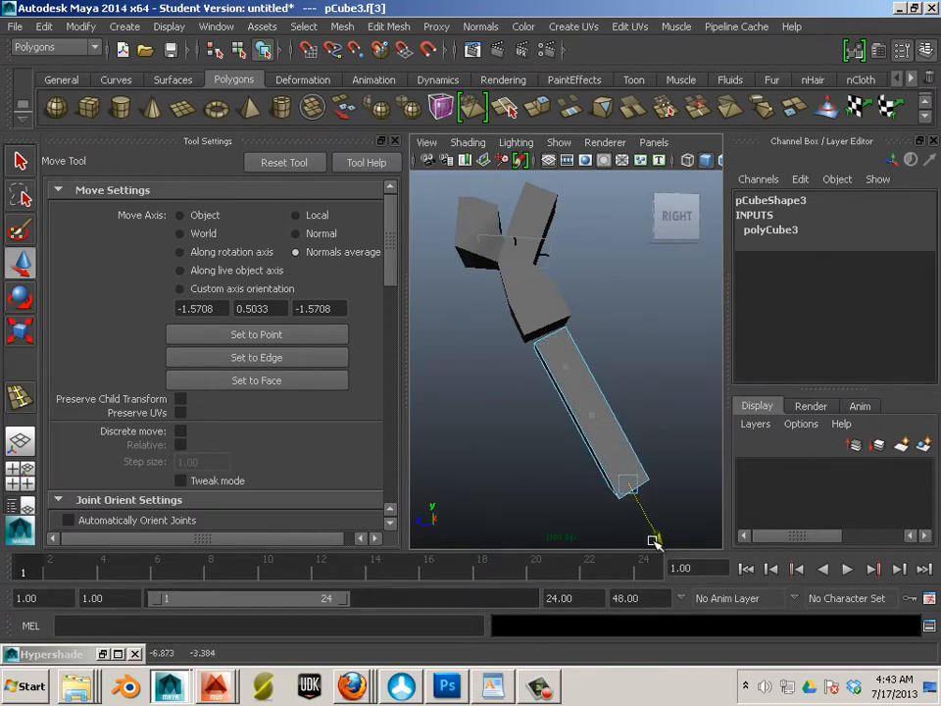
left_click_drag(615, 505, 557, 484, "alt")
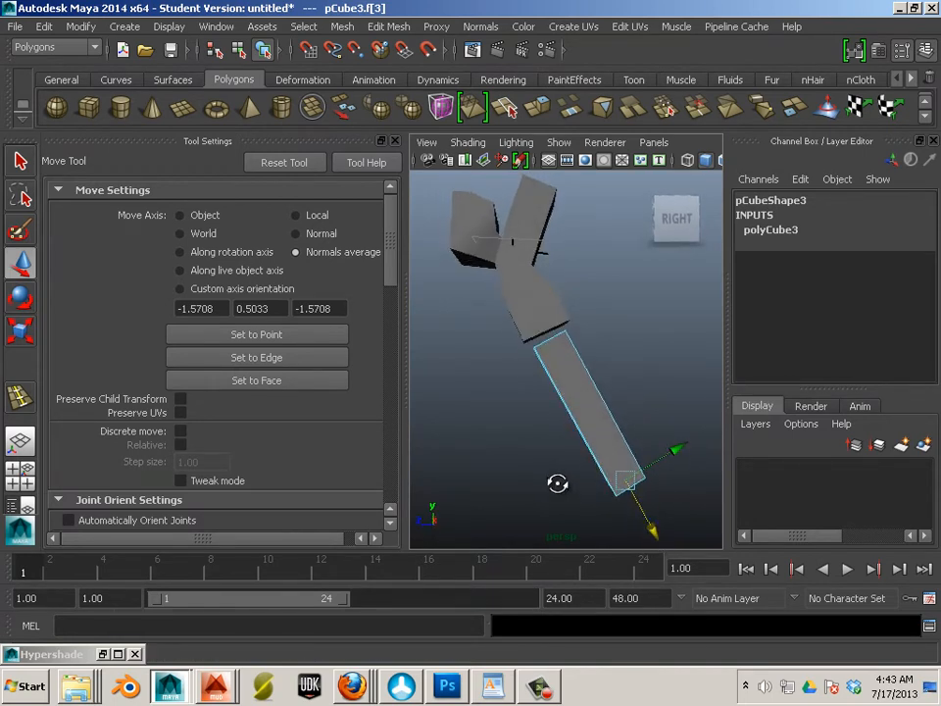
middle_click_drag(555, 471, 484, 428, "alt")
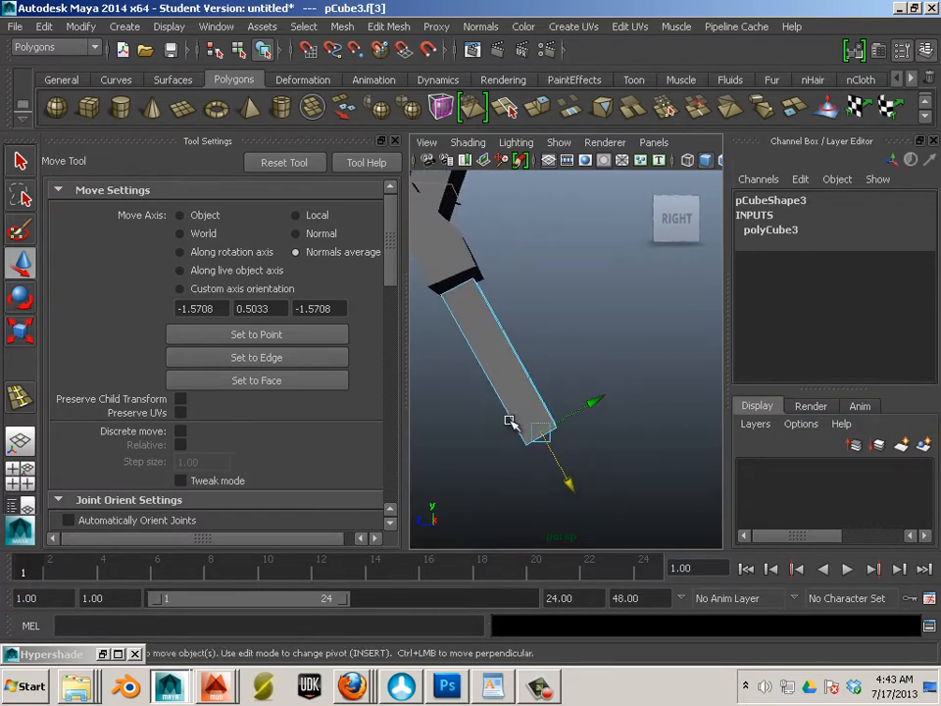
scroll(510, 422, "down", 3)
scroll(514, 436, "up", 5)
scroll(515, 437, "down", 4)
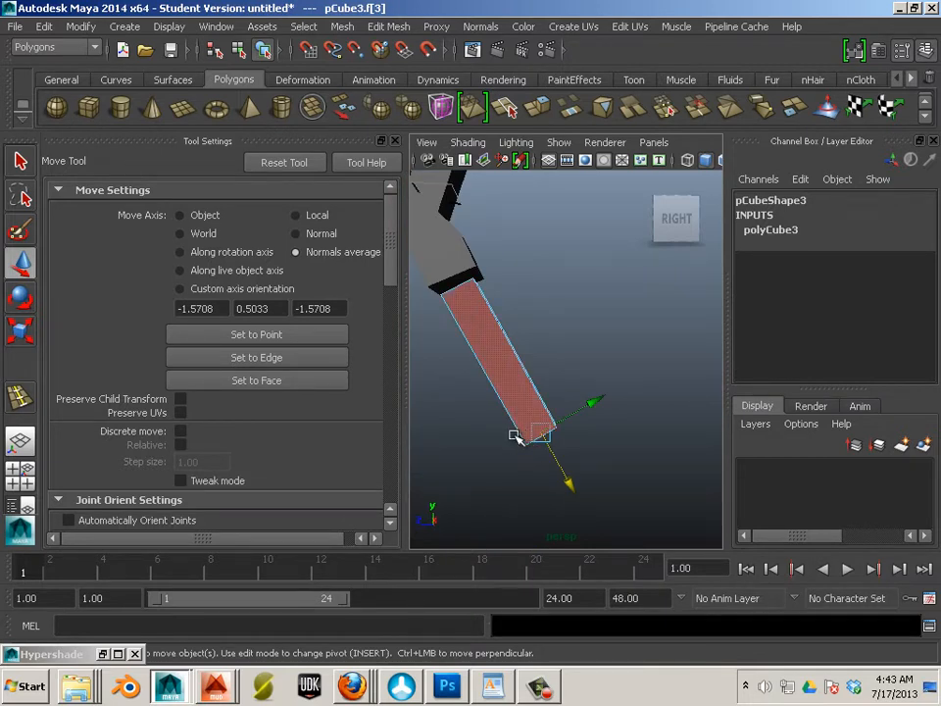
Close the tool settings, extend the segment's lower end face slightly further along its normal in the side view, and deselect it
left_click(395, 140)
middle_click_drag(380, 367, 369, 282, "alt")
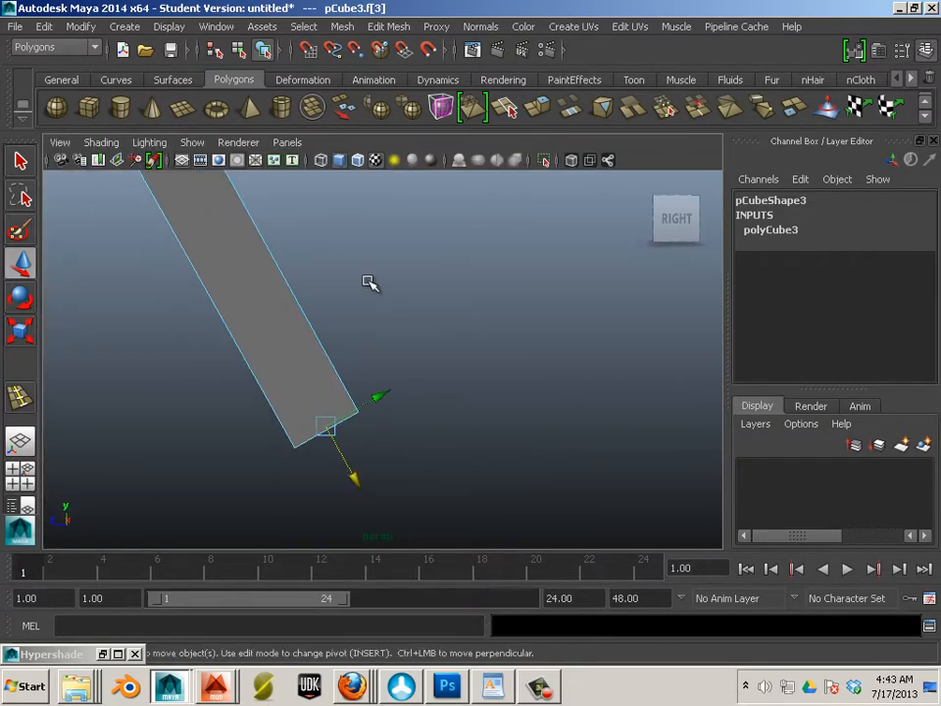
key("shift+bracketright")
key("shift+bracketright")
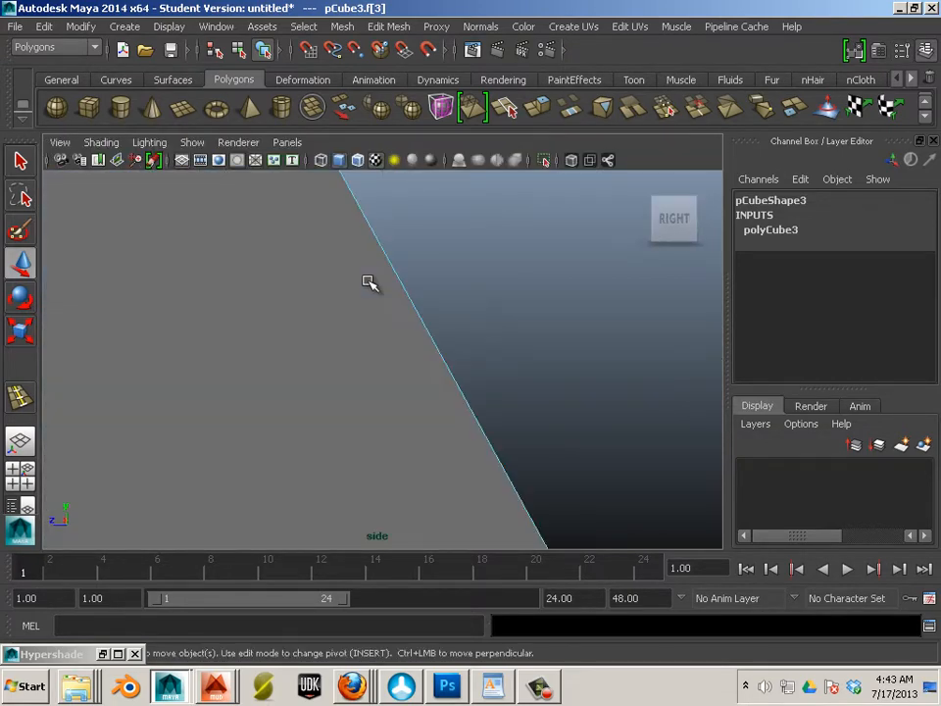
scroll(394, 274, "down", 10)
middle_click_drag(381, 299, 332, 236, "alt")
scroll(337, 289, "up", 4)
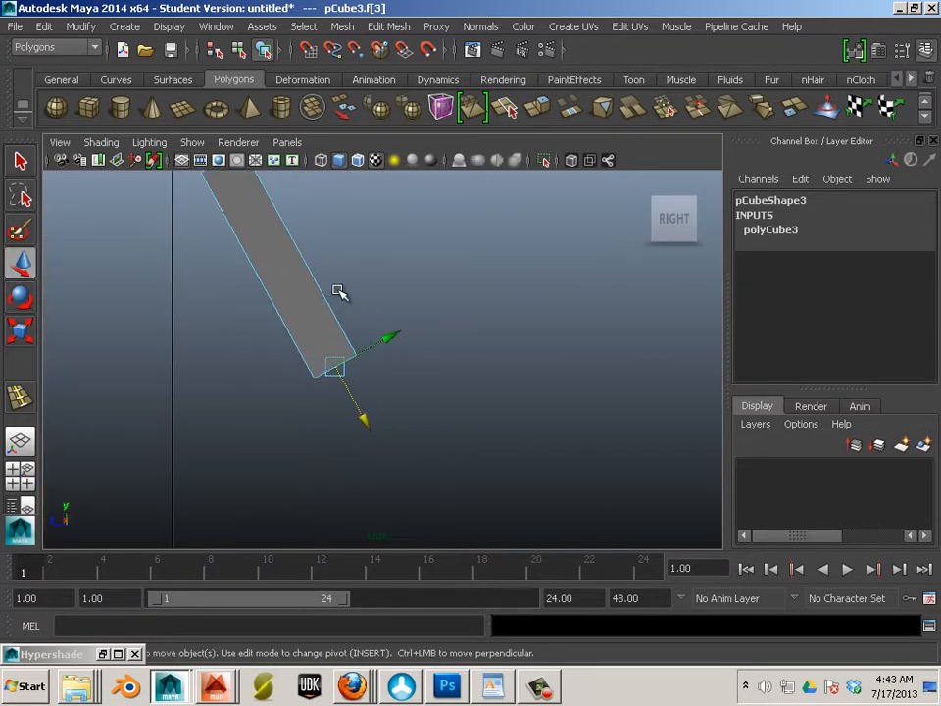
middle_click_drag(305, 339, 434, 437, "alt")
scroll(367, 306, "up", 3)
scroll(425, 390, "down", 5)
middle_click_drag(403, 353, 393, 376, "alt")
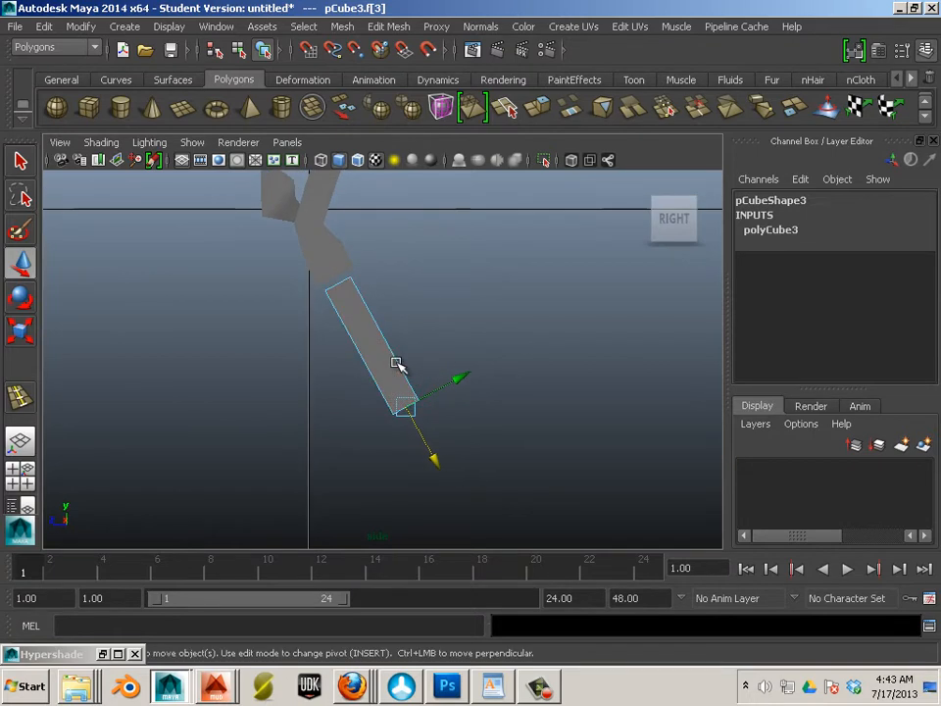
scroll(416, 426, "up", 2)
middle_click_drag(416, 426, 412, 396, "alt")
scroll(410, 395, "up", 4)
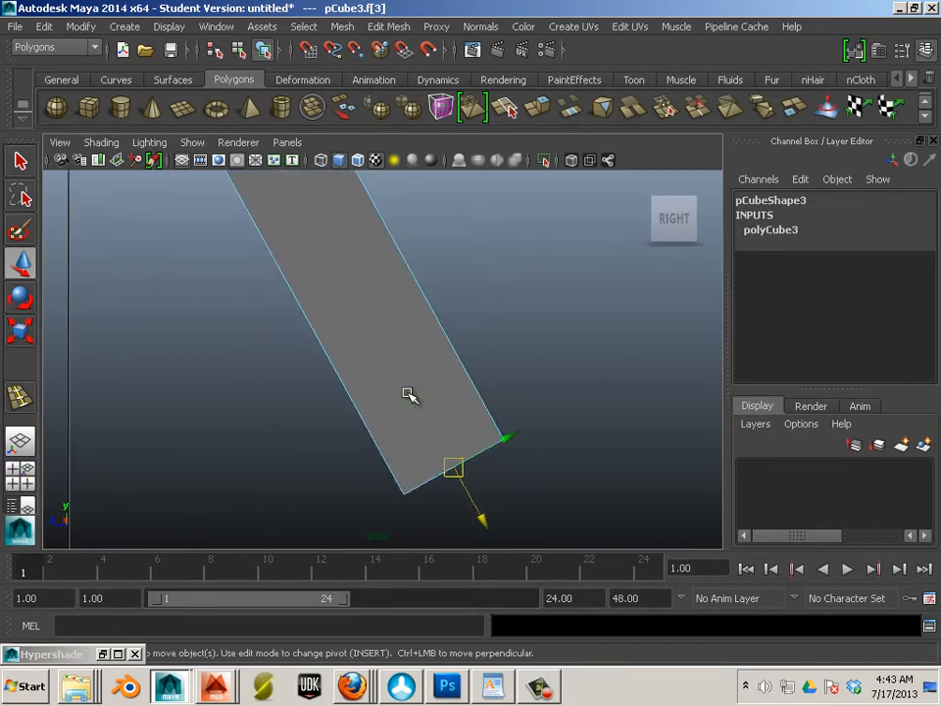
left_click_drag(477, 513, 518, 578)
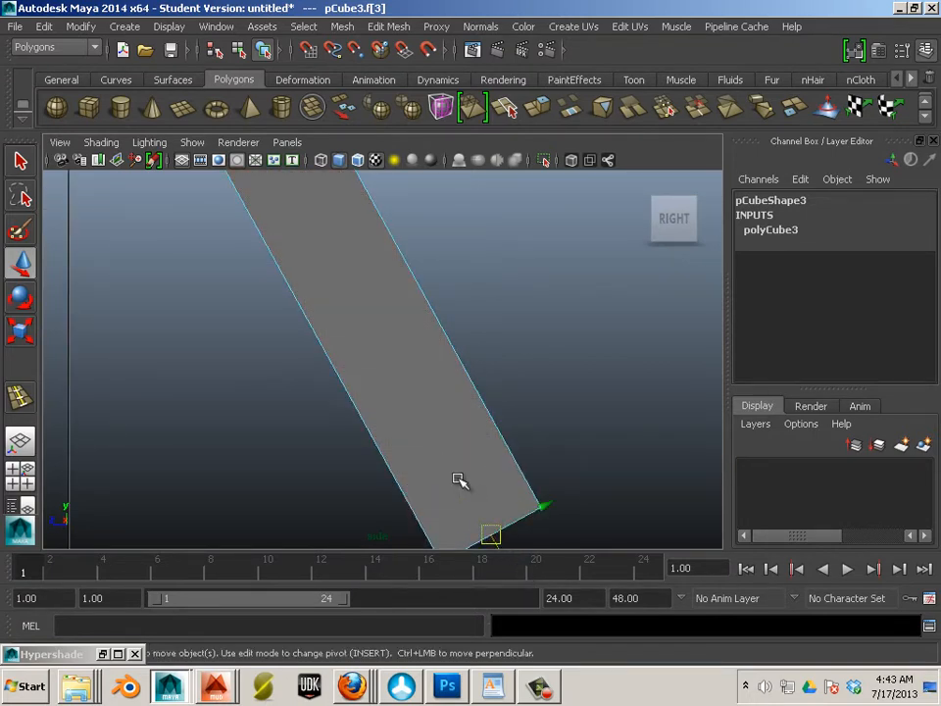
middle_click_drag(415, 425, 285, 239, "alt")
scroll(323, 310, "down", 4)
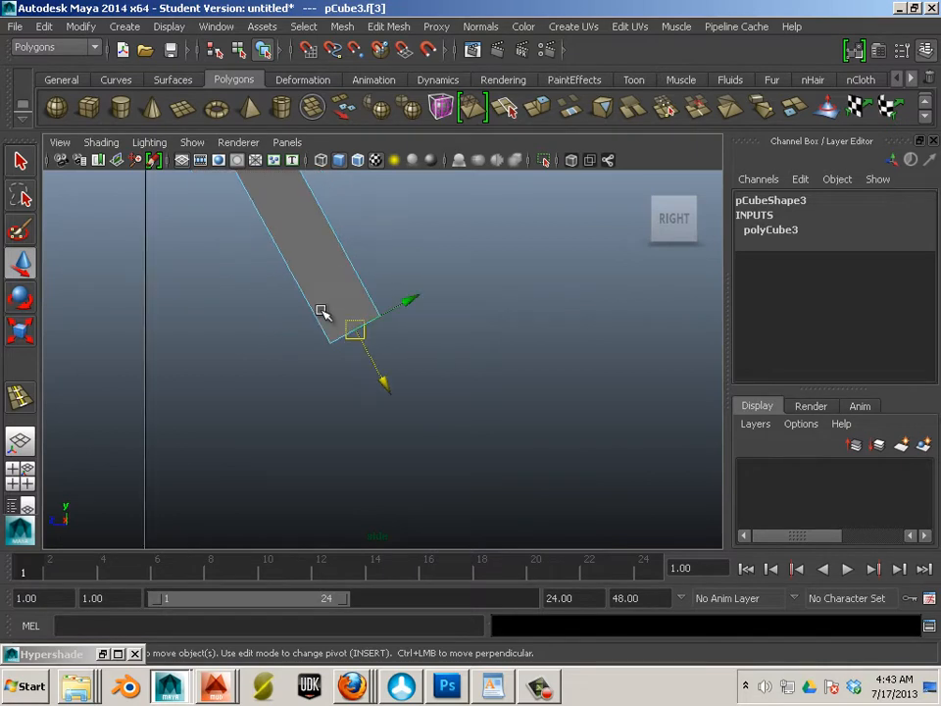
left_click(531, 401)
middle_click_drag(456, 353, 501, 345, "alt")
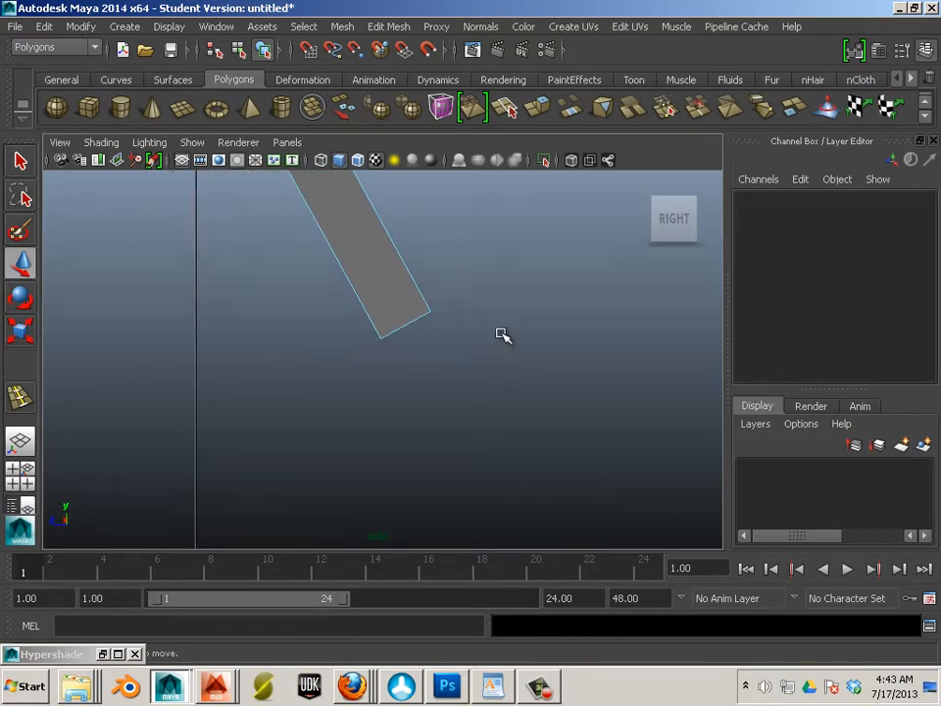
Browse from the Documents library to the prefs folder inside maya\2014-x64
left_click(26, 686)
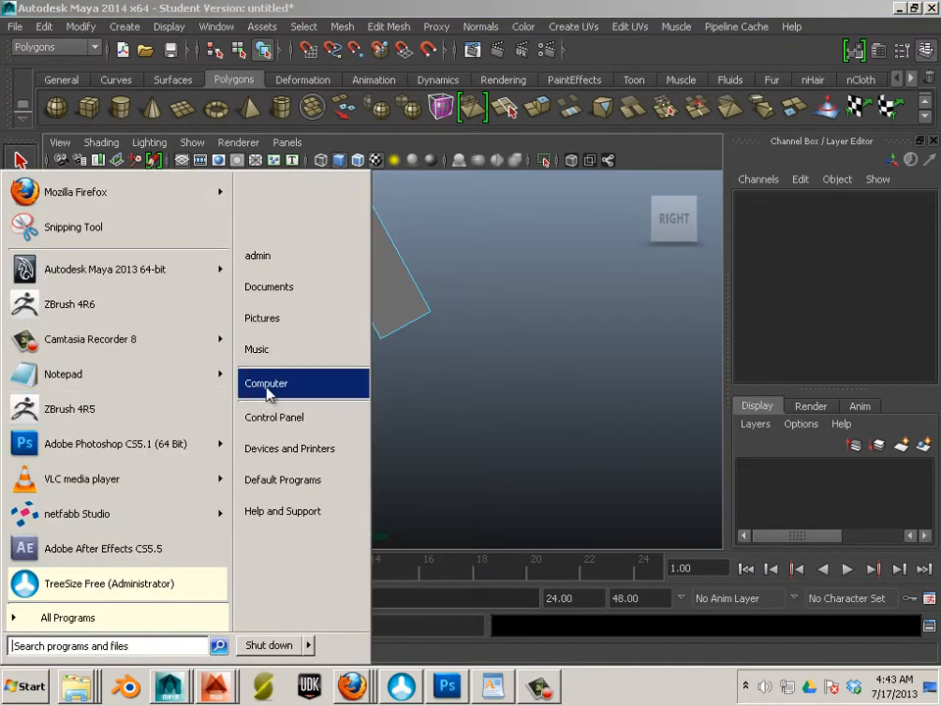
left_click(284, 289)
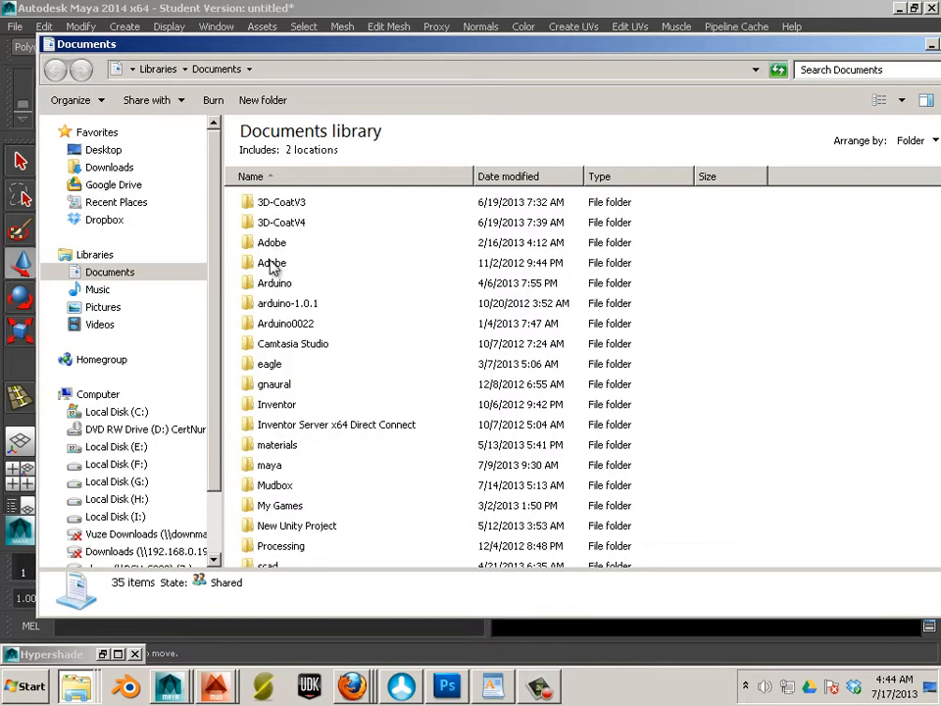
scroll(275, 284, "down", 2)
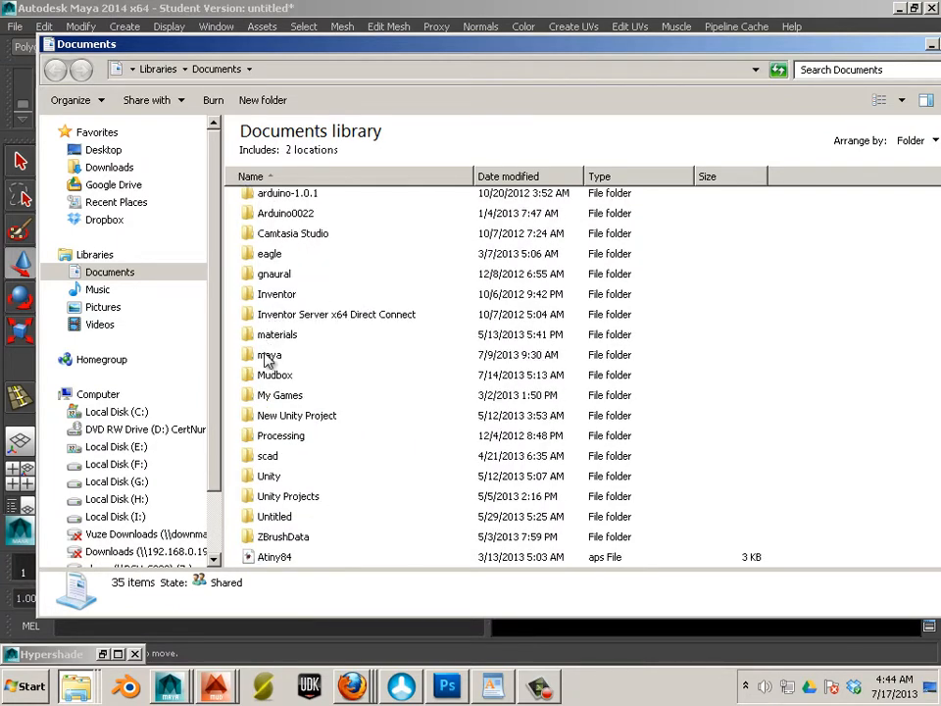
double_click(267, 357)
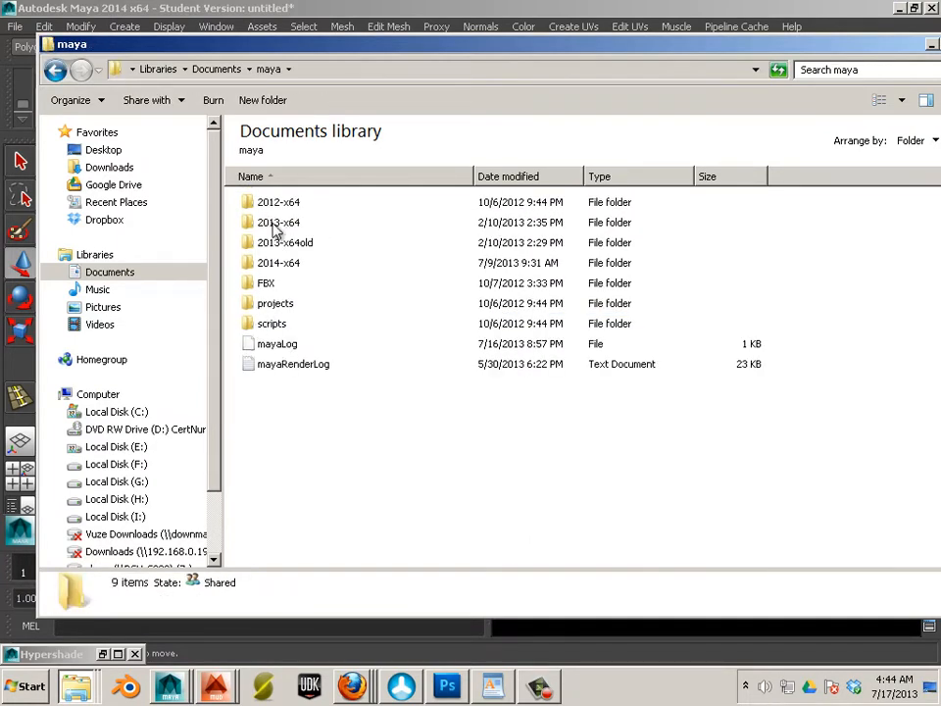
double_click(284, 263)
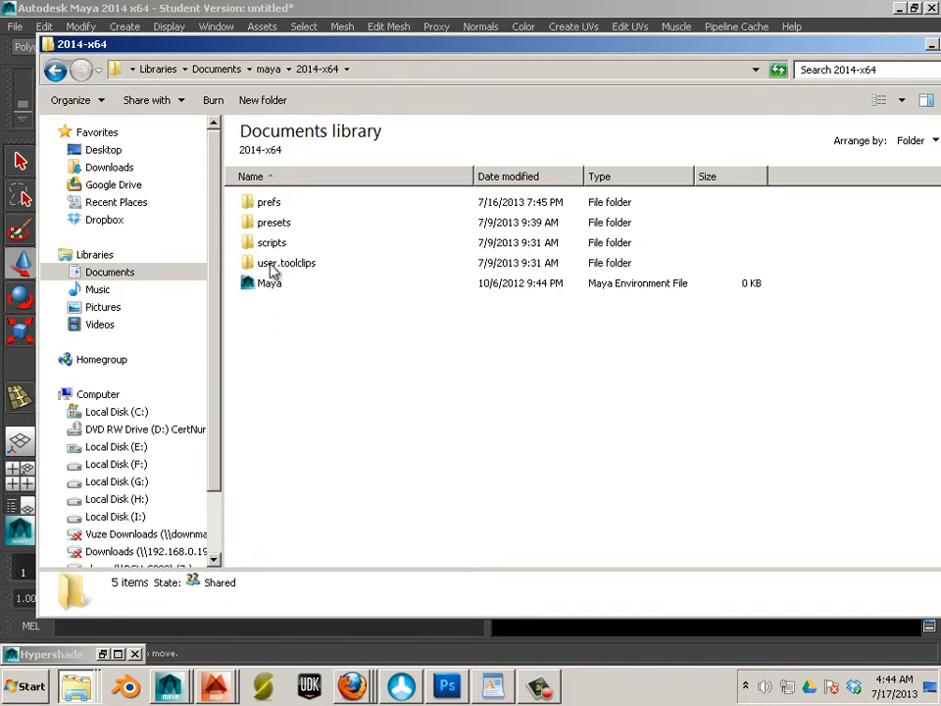
left_click(275, 225)
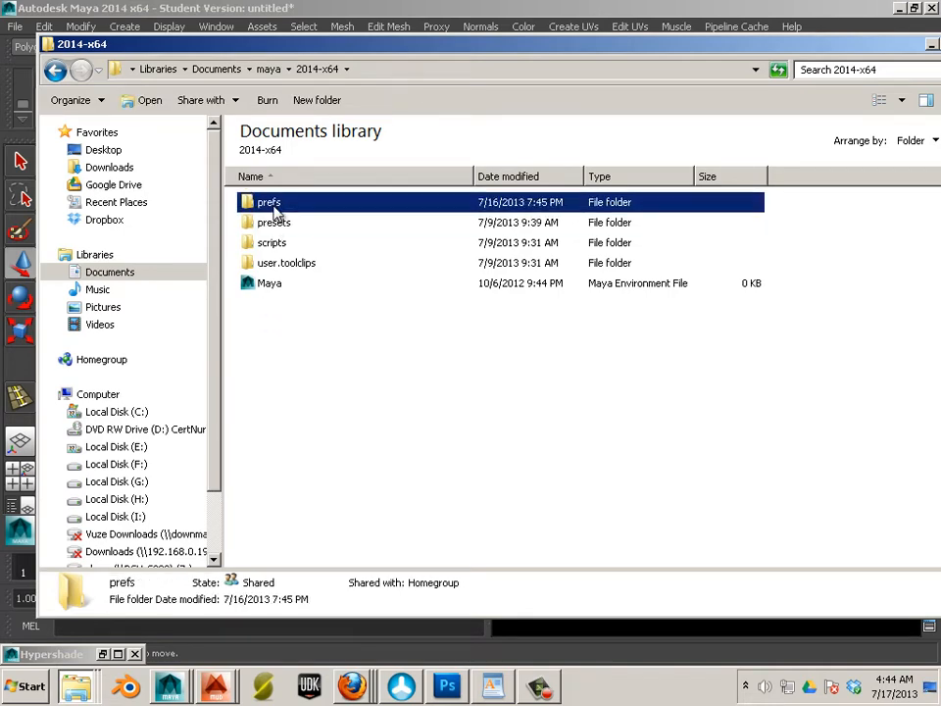
double_click(273, 204)
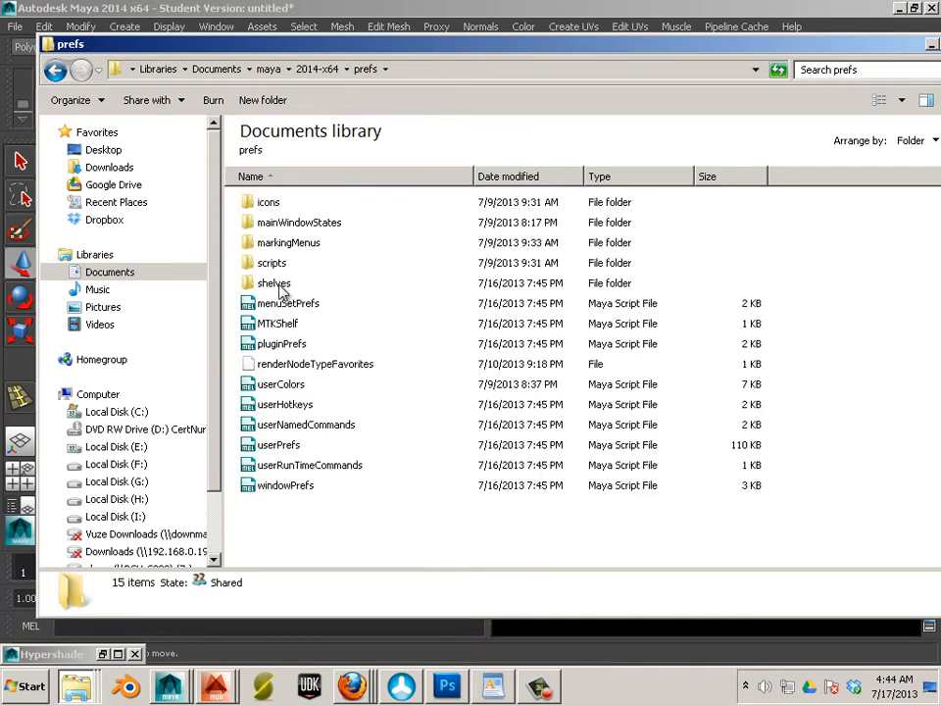
Point out the userHotkeys and userPrefs script files in the prefs folder and return to the leg model in Maya
left_click(282, 407)
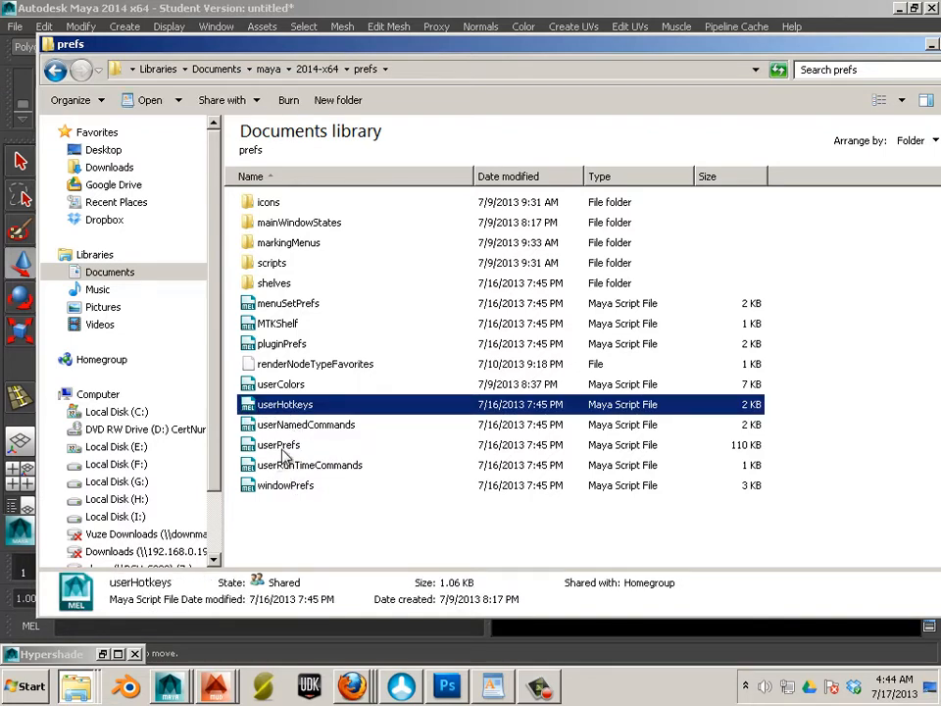
left_click(282, 446)
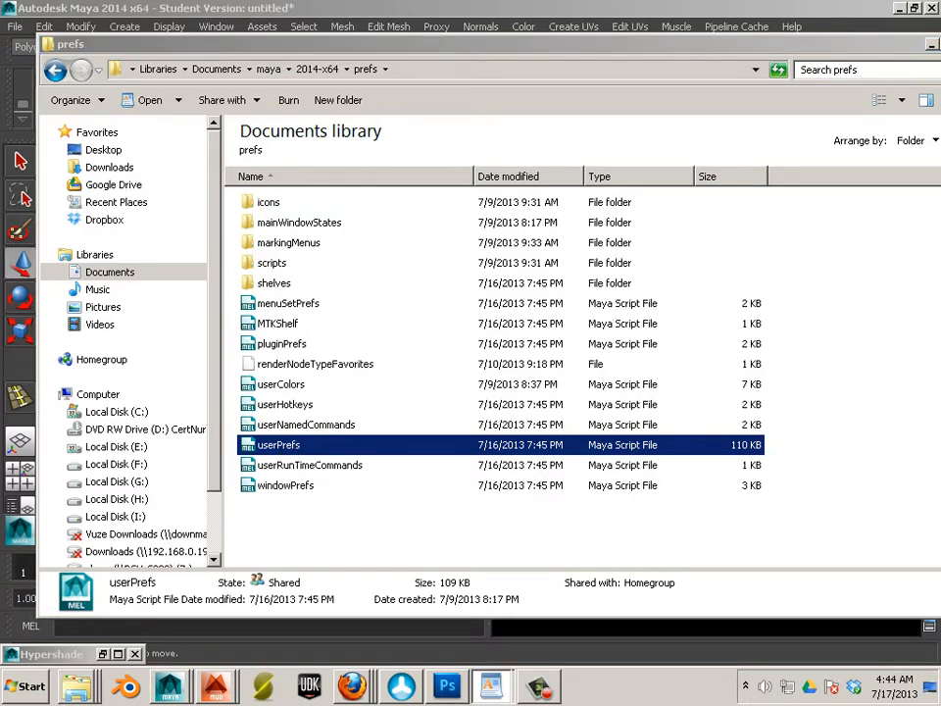
key("alt+Tab")
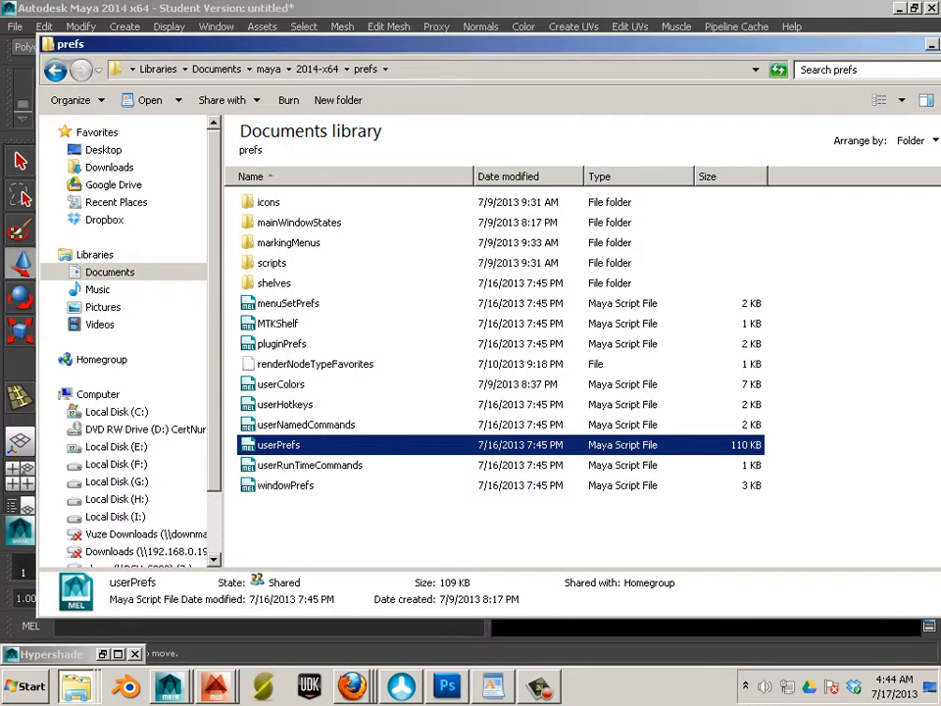
left_click(357, 6)
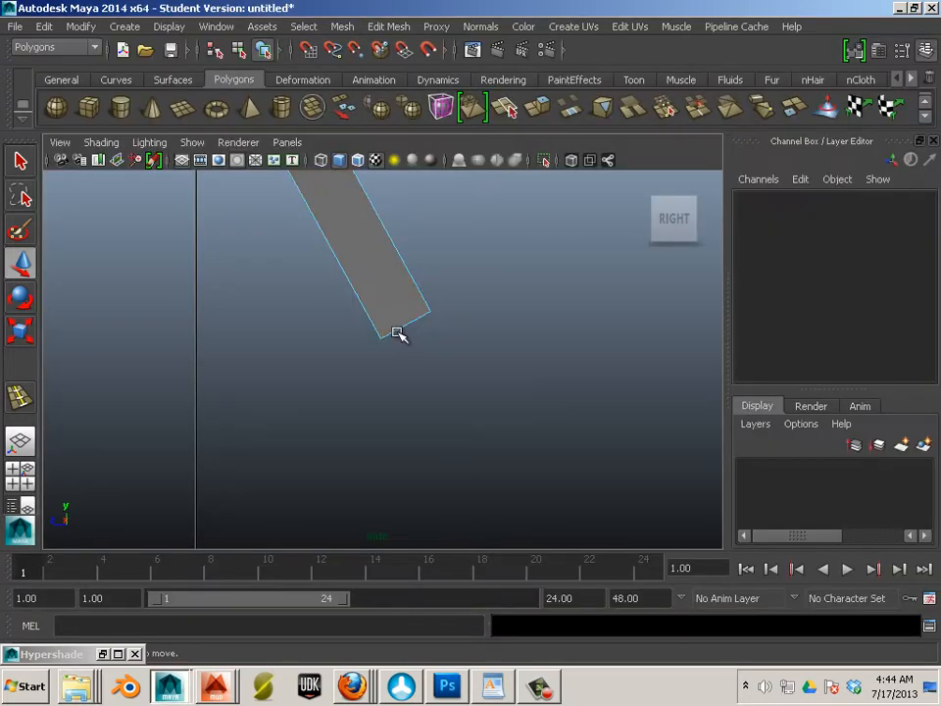
Clear the selection in the side view and add a new polygon cube at the origin
middle_click_drag(402, 304, 373, 408, "alt")
right_click_drag(417, 400, 311, 342, "alt")
middle_click_drag(311, 342, 282, 349, "alt")
scroll(305, 370, "up", 3)
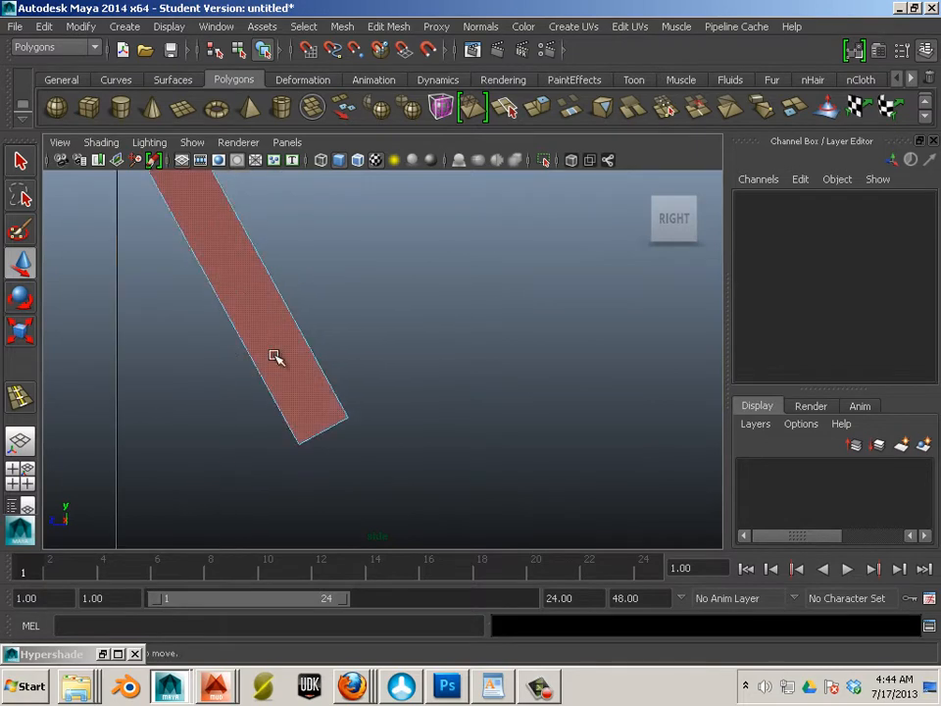
scroll(260, 332, "down", 7)
middle_click_drag(261, 300, 273, 343, "alt")
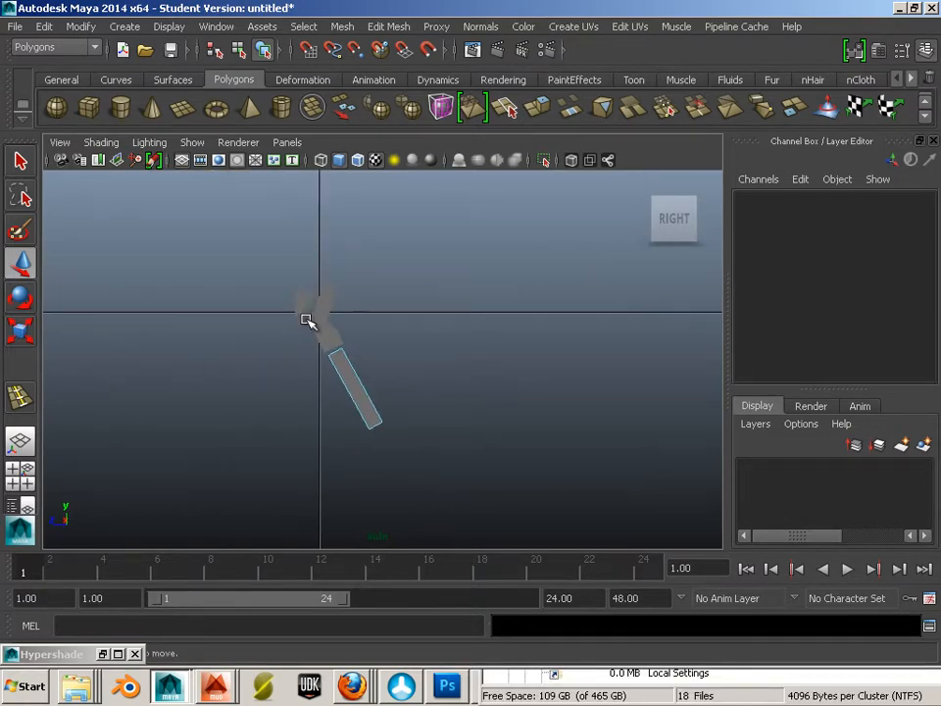
left_click(21, 161)
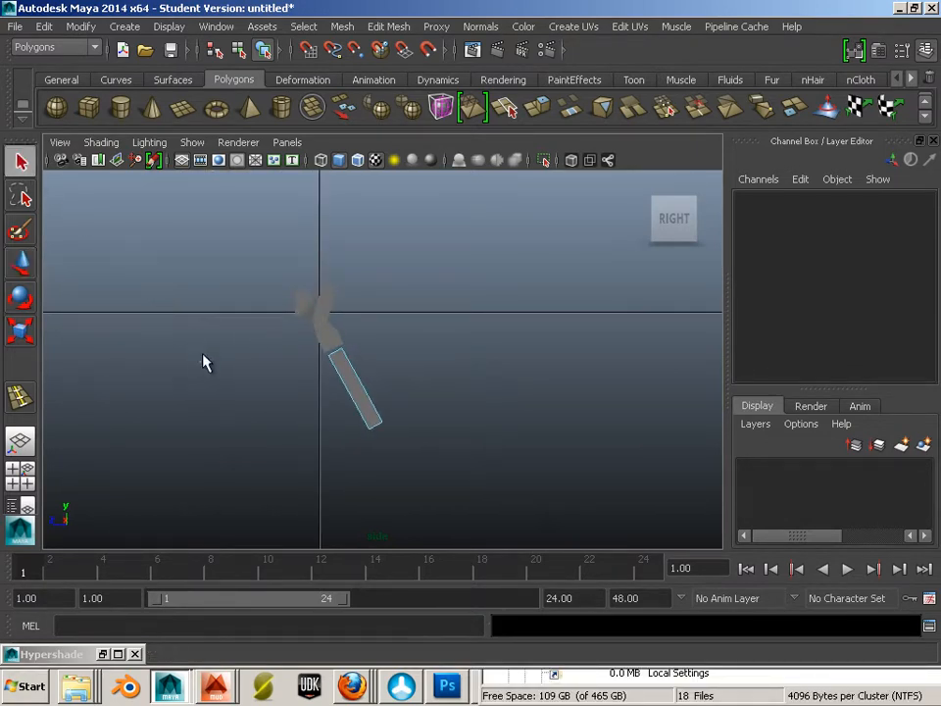
left_click(203, 303)
left_click(89, 109)
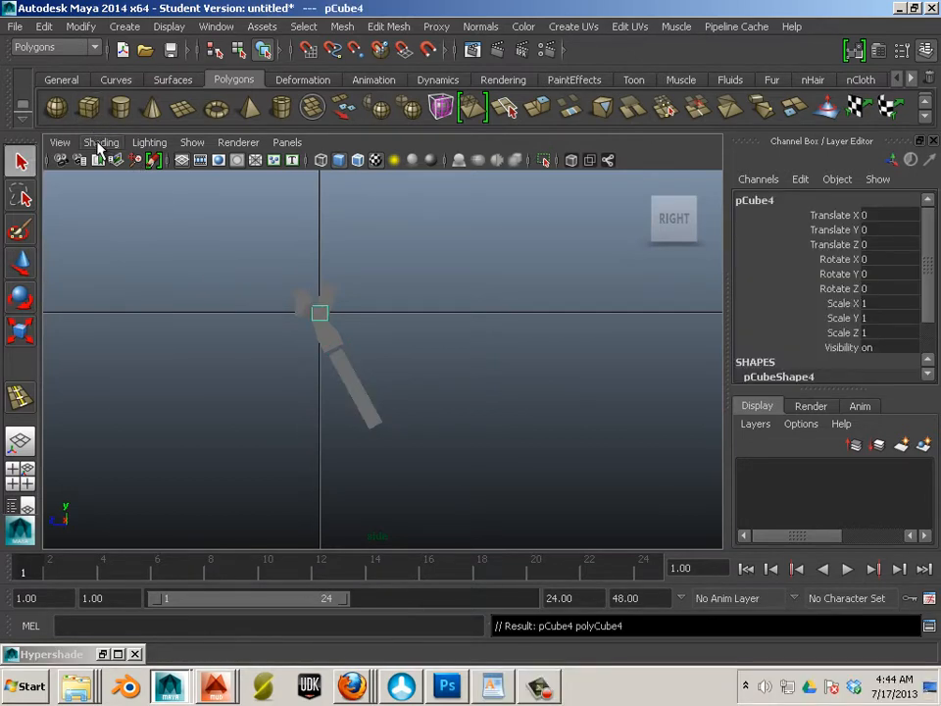
Move the new cube to just beside and below the lower end of the long lower-leg segment
scroll(130, 262, "up", 2)
key("w")
left_click_drag(290, 300, 399, 491)
middle_click_drag(399, 490, 376, 380, "alt")
scroll(368, 397, "up", 3)
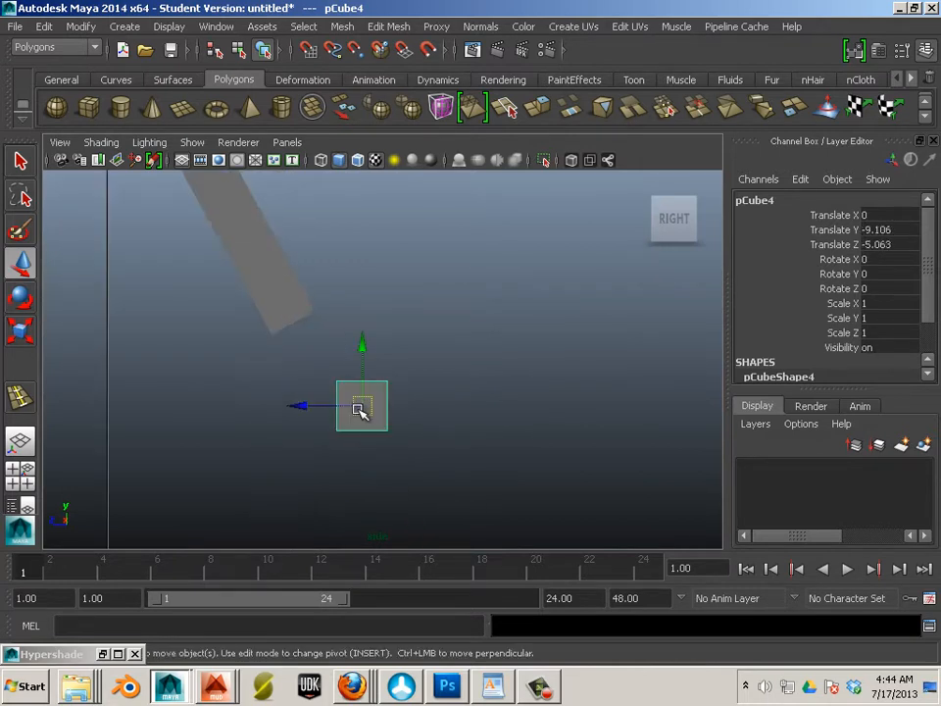
scroll(360, 417, "up", 2)
left_click_drag(370, 428, 318, 336)
middle_click_drag(317, 336, 390, 421, "alt")
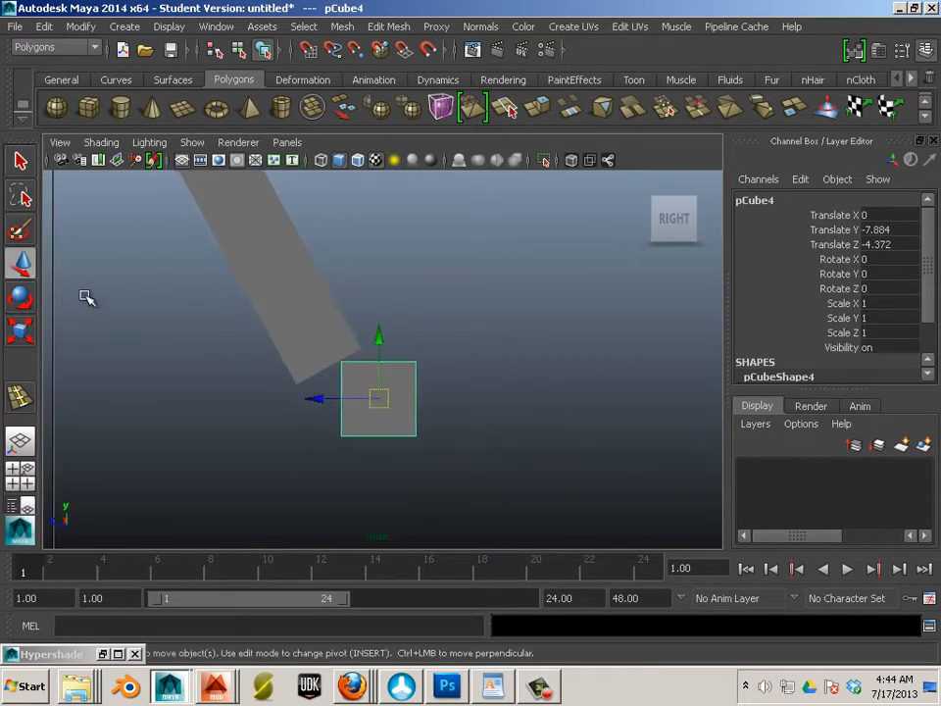
Rotate the cube to about -26 degrees in X and pull its upper vertices outward along its slant to lengthen it into a heel block
left_click(21, 297)
left_click_drag(439, 325, 384, 364)
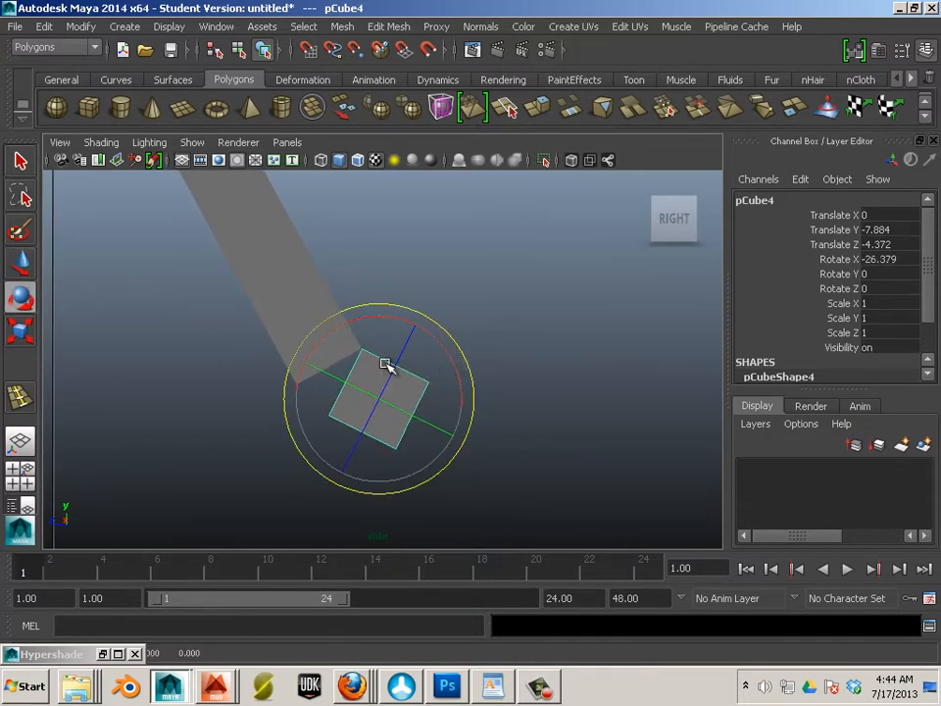
left_click_drag(309, 284, 487, 389)
left_click(20, 262)
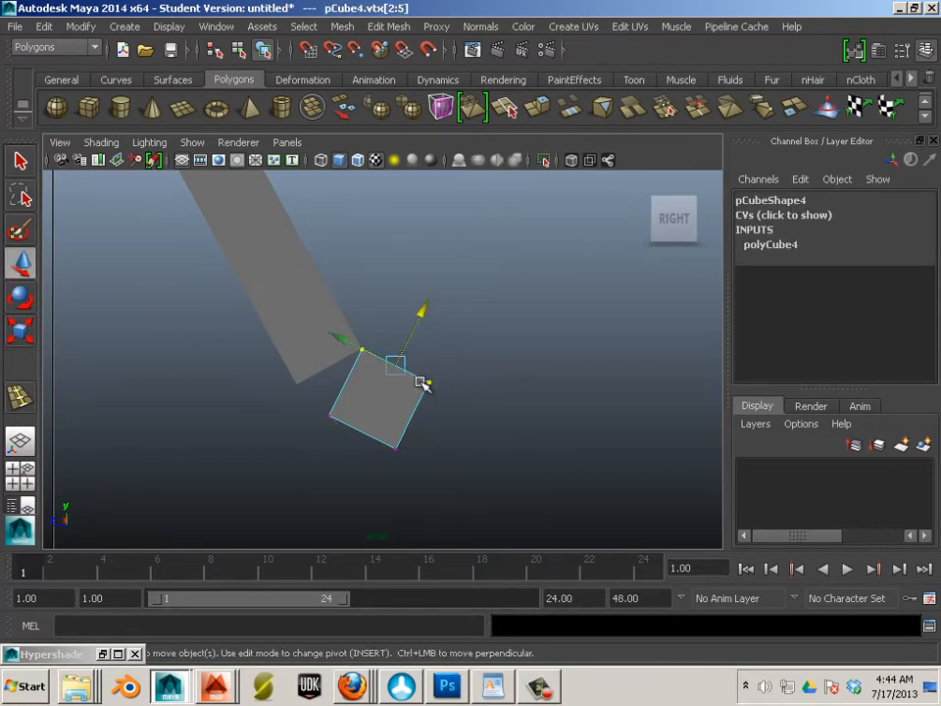
left_click_drag(395, 363, 435, 287)
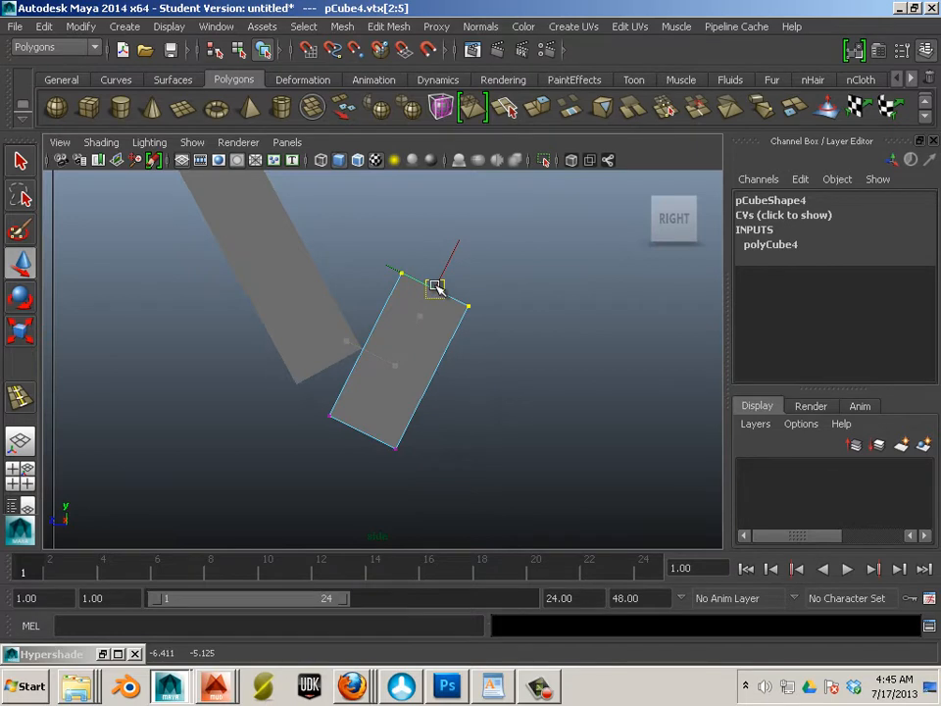
middle_click_drag(374, 353, 378, 319, "alt")
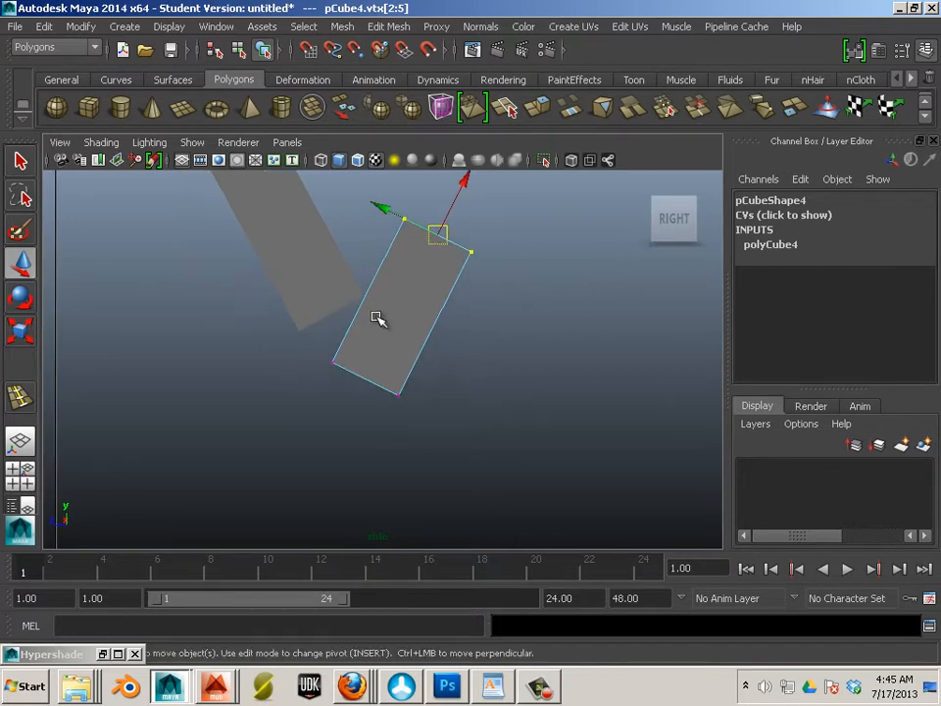
Shift the heel block's lower vertices slightly upward and rotate them so the bottom end slopes toward the leg, and deselect them
left_click_drag(289, 337, 410, 408)
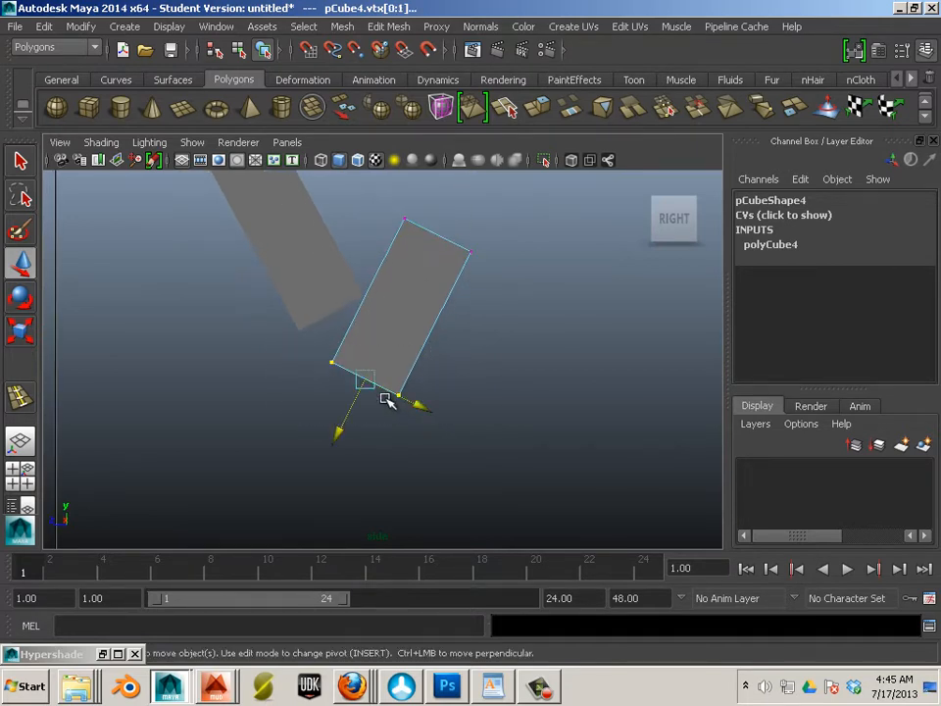
left_click_drag(365, 379, 357, 353)
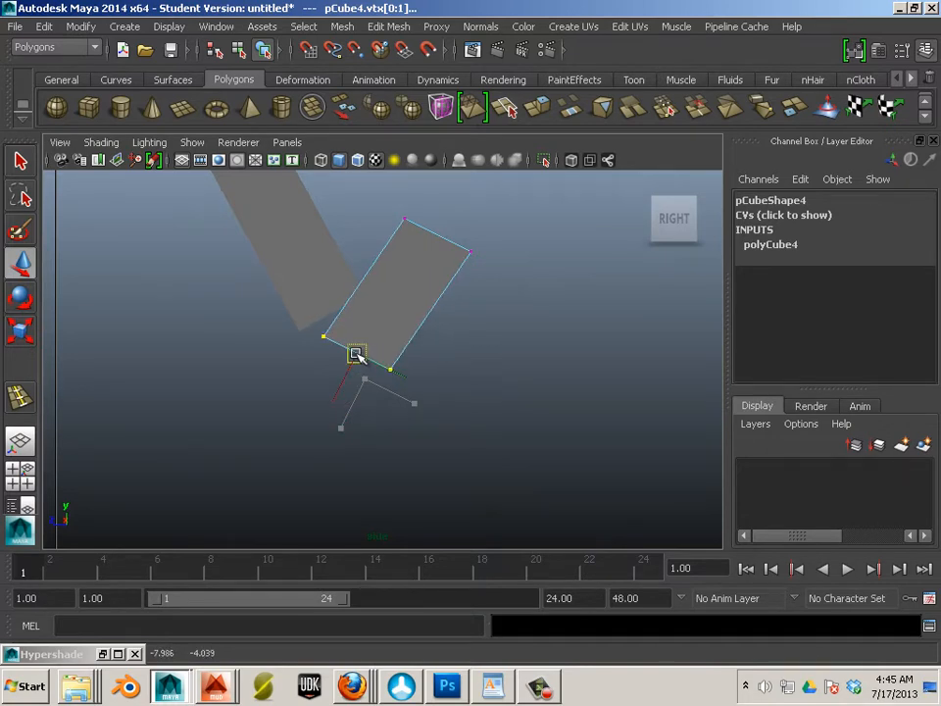
left_click(21, 297)
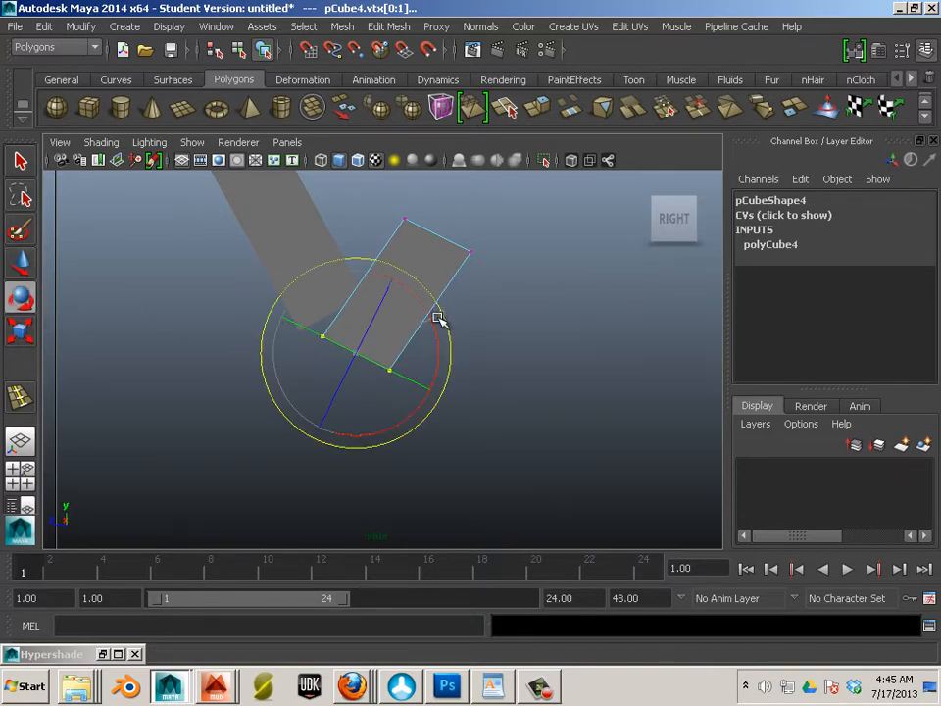
left_click_drag(438, 319, 430, 364)
left_click(58, 299)
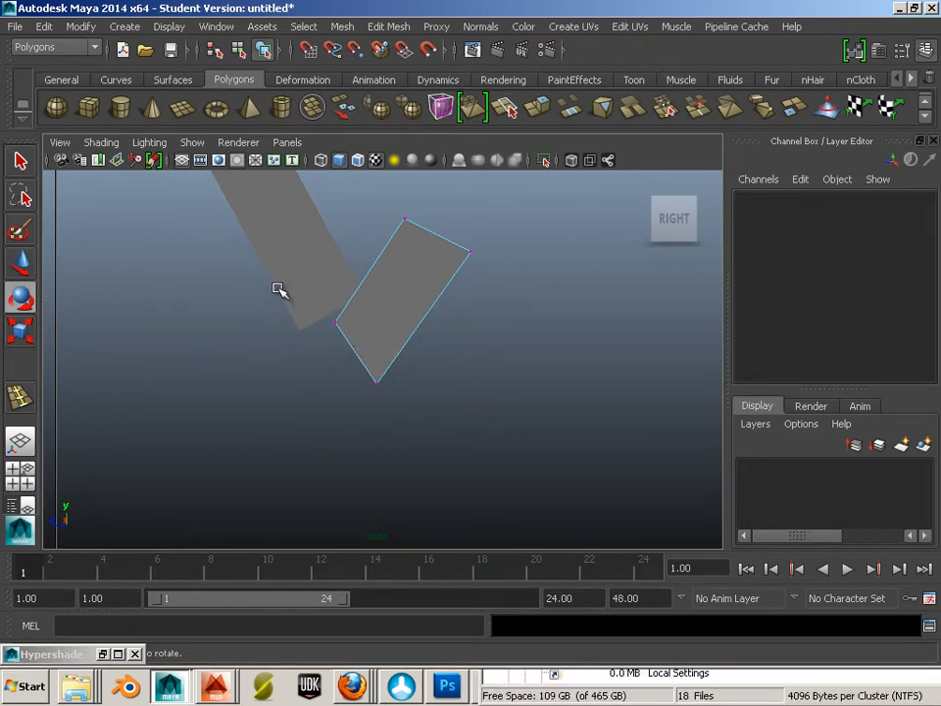
Extrude the heel block's sloped lower face along its normal to run beneath the end of the lower-leg segment
key("F11")
key("space")
key("space")
left_click_drag(339, 353, 368, 265, "alt")
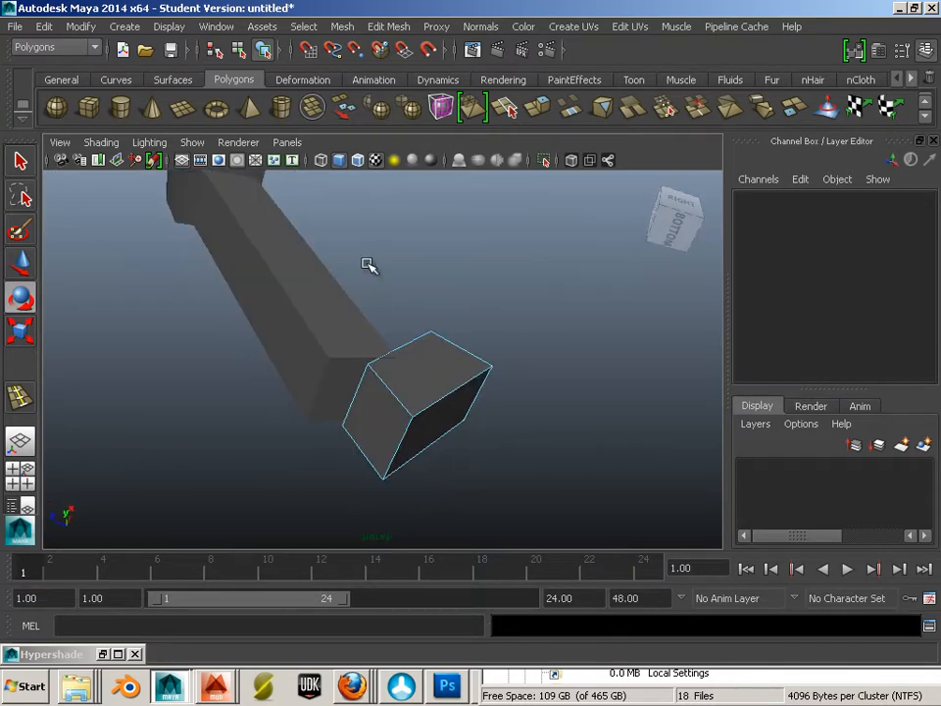
left_click(375, 407)
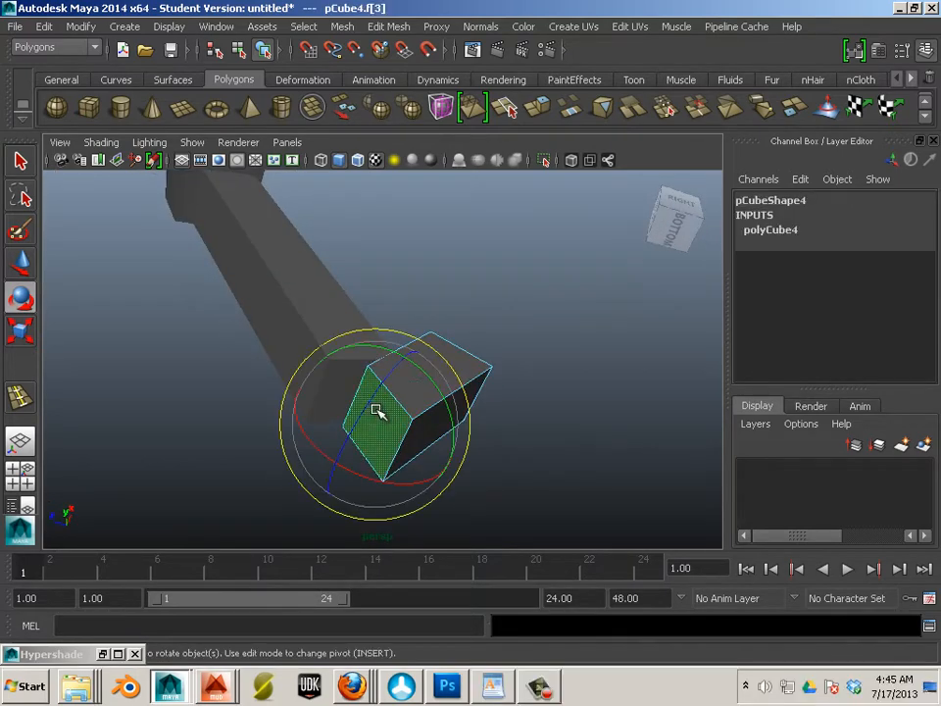
left_click_drag(424, 419, 429, 382, "alt")
key("space")
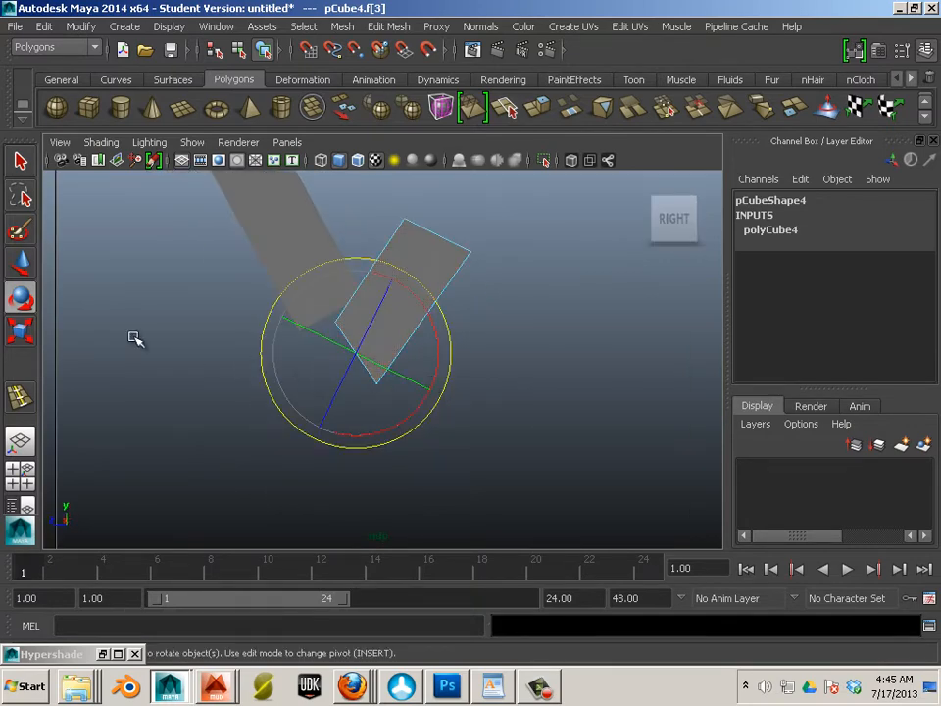
left_click(21, 265)
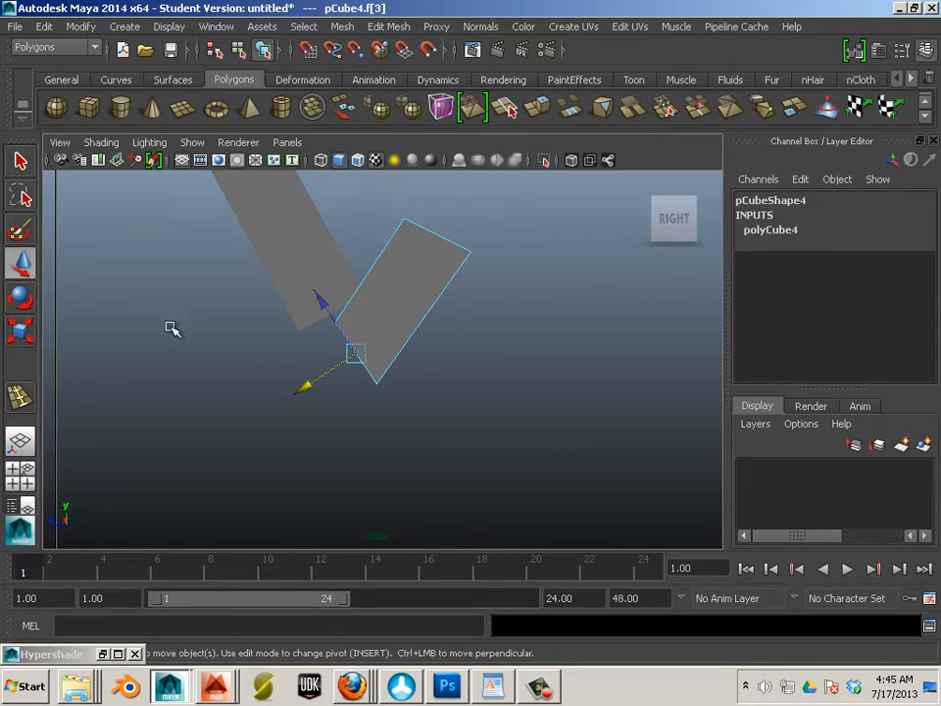
key("ctrl+e")
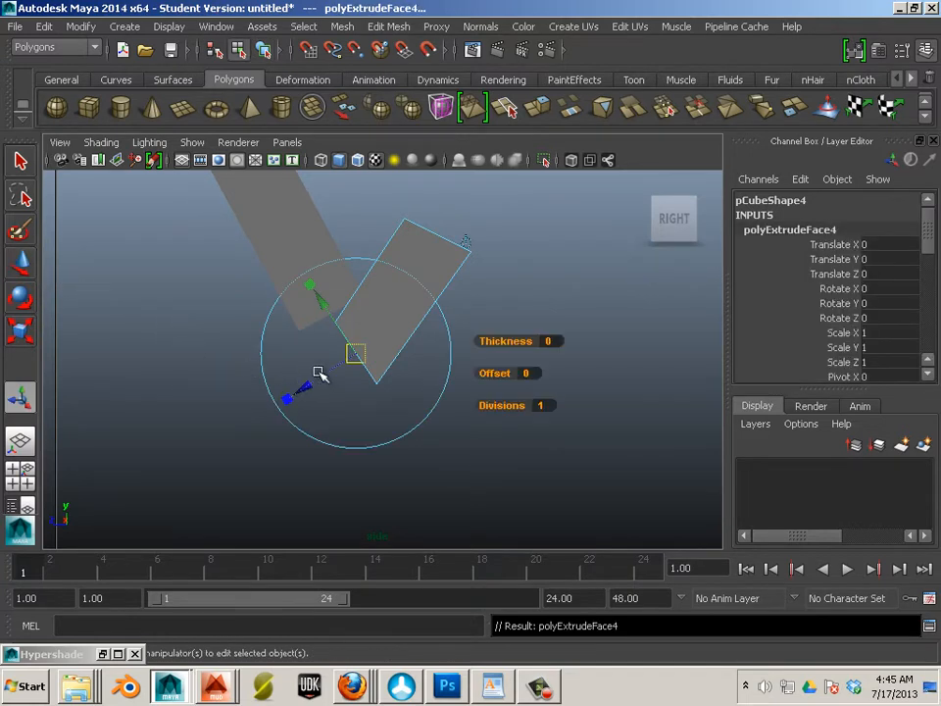
left_click_drag(353, 355, 281, 402)
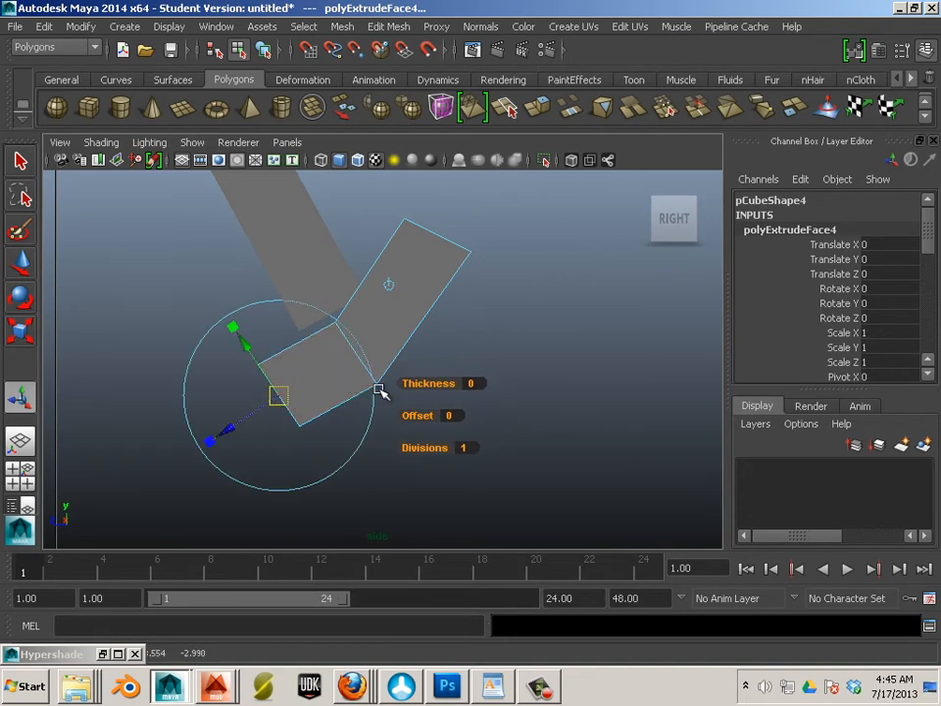
left_click(294, 301)
left_click_drag(293, 301, 406, 382)
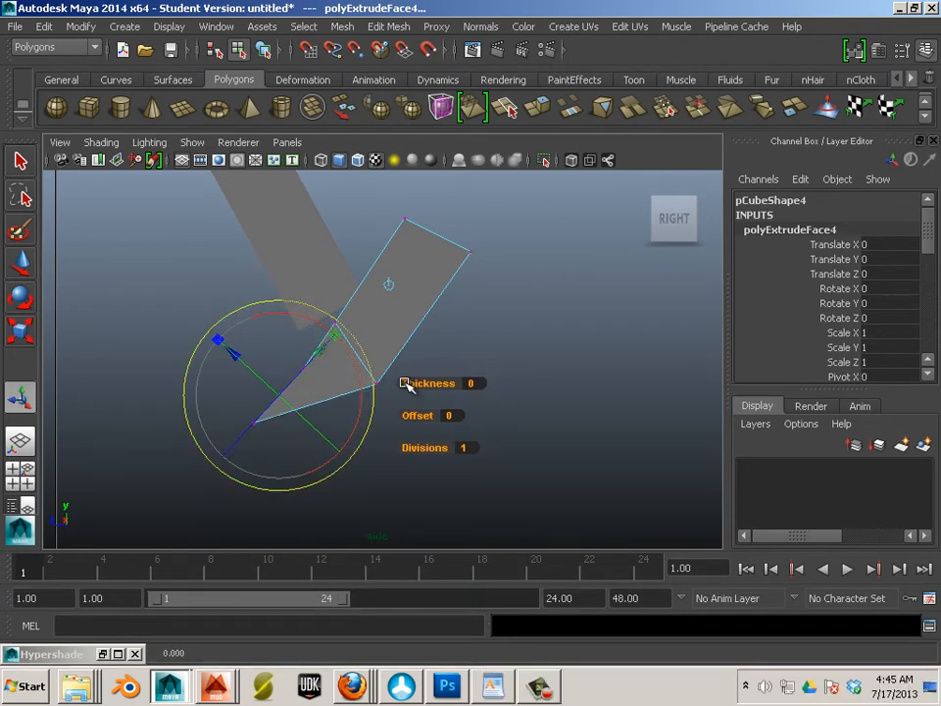
key("ctrl+z")
Reposition the heel block's middle and front-end vertices so the extruded part fits against the bottom end of the lower-leg segment
left_click_drag(269, 249, 399, 384)
left_click(21, 263)
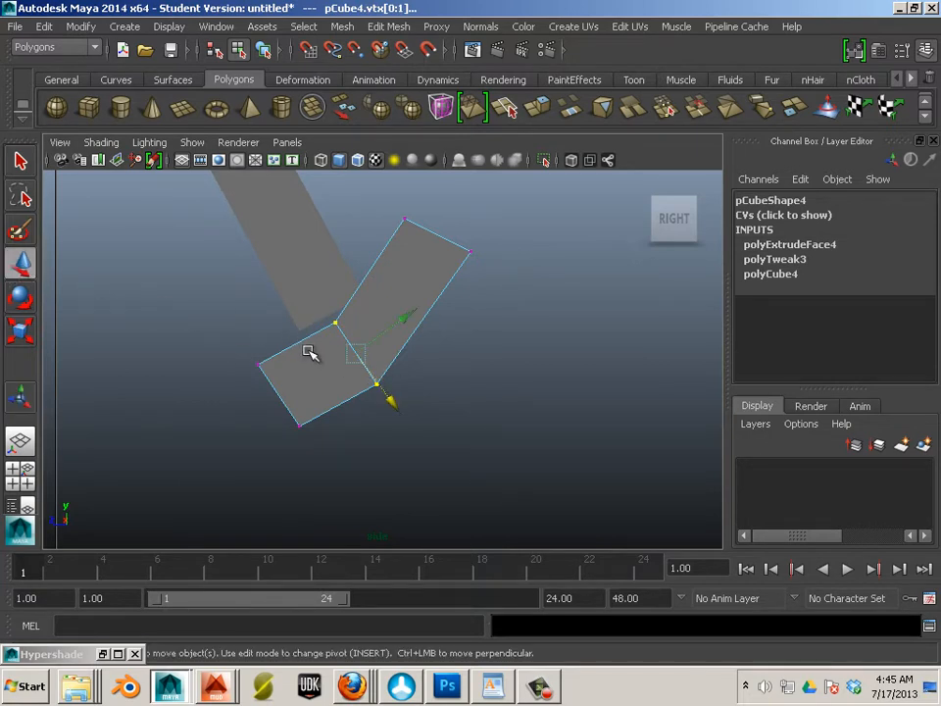
left_click_drag(356, 352, 382, 324)
left_click_drag(470, 395, 438, 396)
left_click_drag(208, 321, 334, 471)
left_click_drag(276, 392, 314, 366)
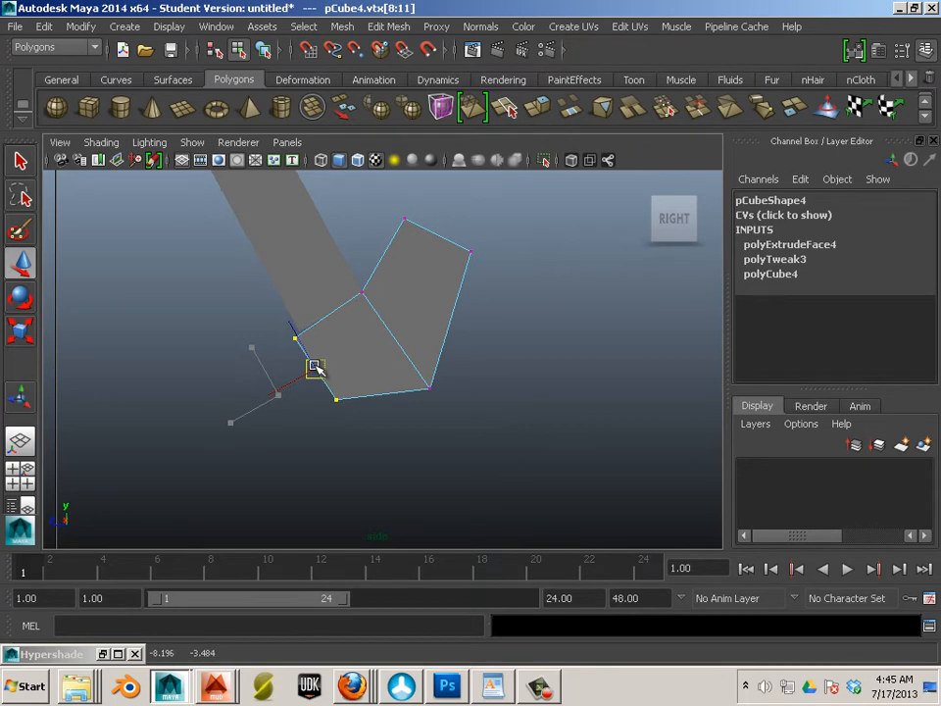
left_click(233, 409)
Bring up the hind-leg anatomy reference in Photoshop, examine the bones from knee to heel, and move the reference aside again
middle_click_drag(320, 443, 303, 374, "alt")
scroll(333, 366, "down", 4)
scroll(335, 365, "up", 2)
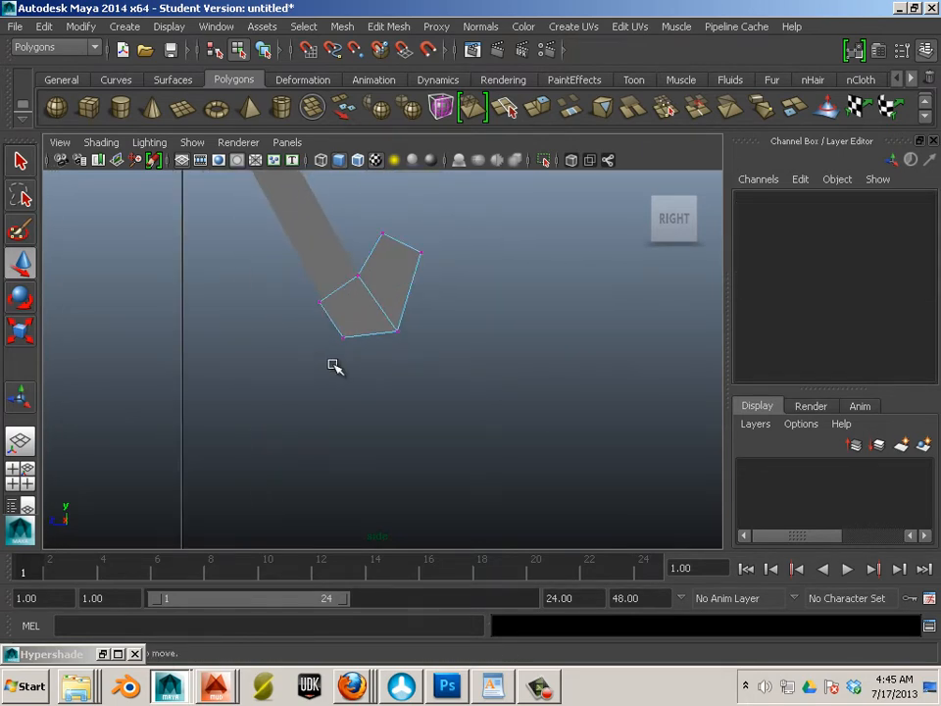
middle_click_drag(328, 316, 340, 358, "alt")
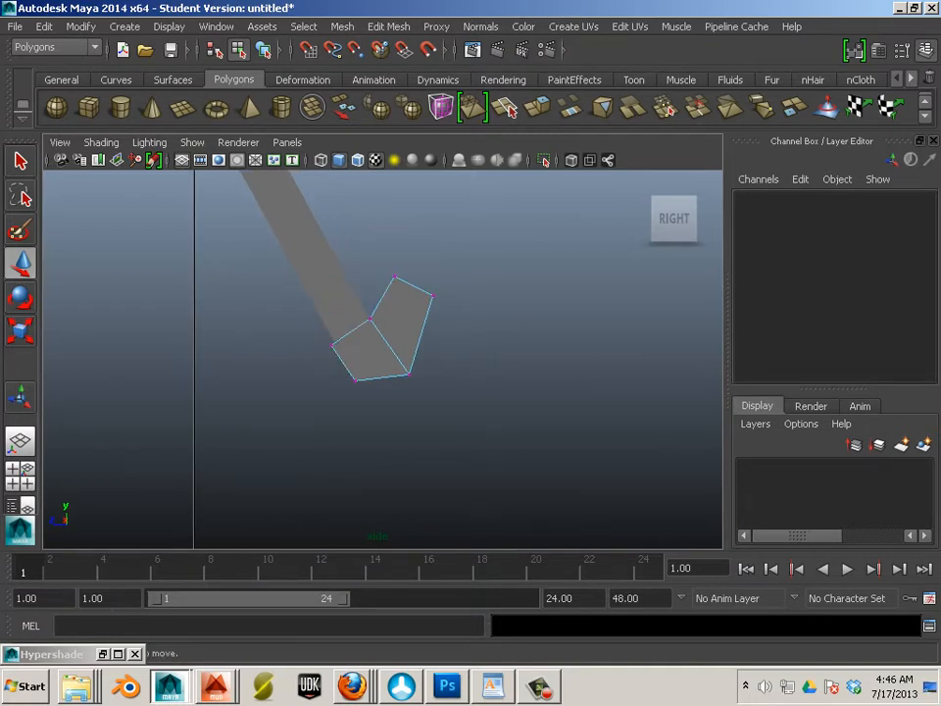
middle_click_drag(446, 445, 448, 424, "alt")
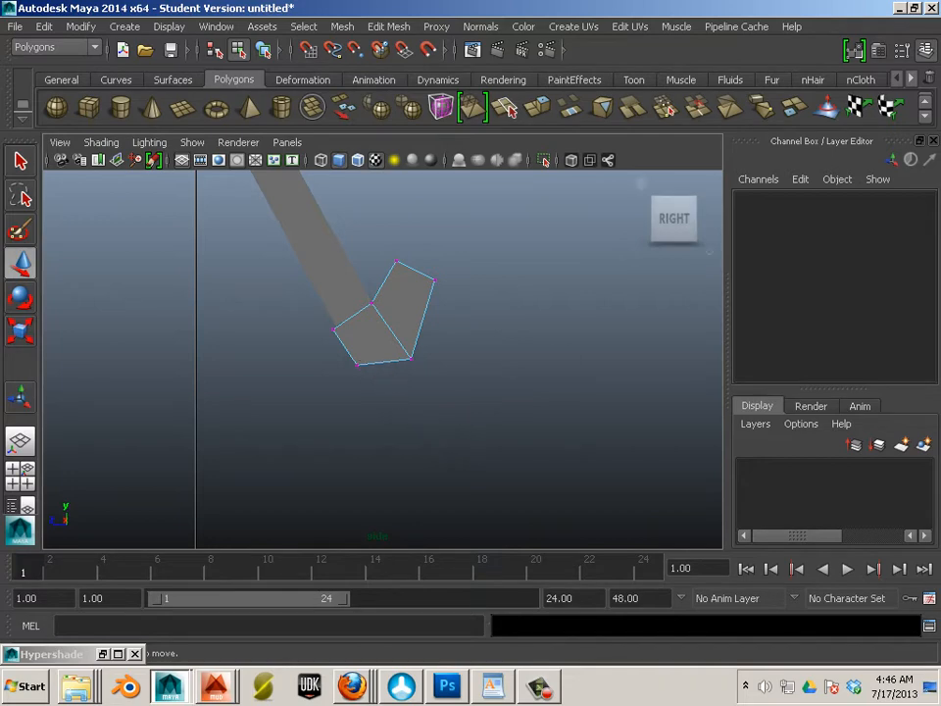
left_click_drag(939, 87, 557, 51)
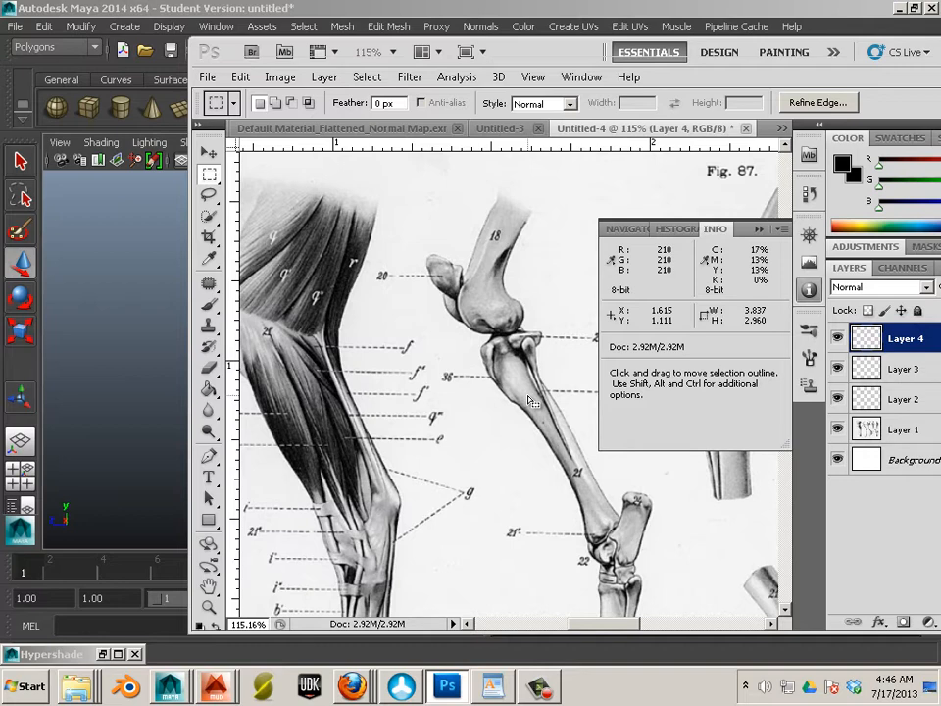
scroll(513, 390, "down", 3)
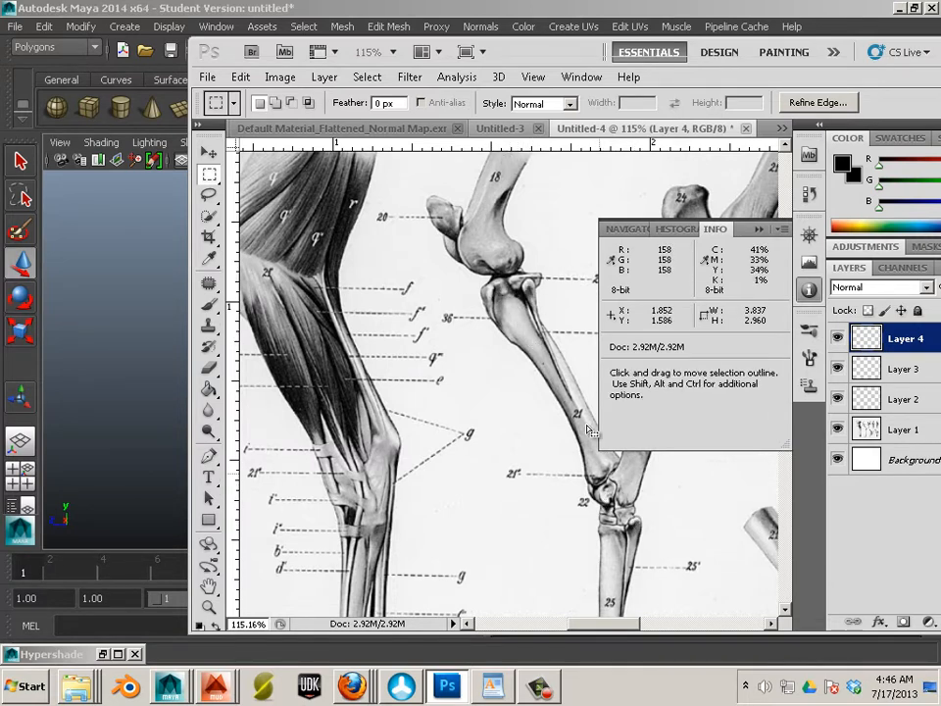
left_click_drag(566, 61, 940, 194)
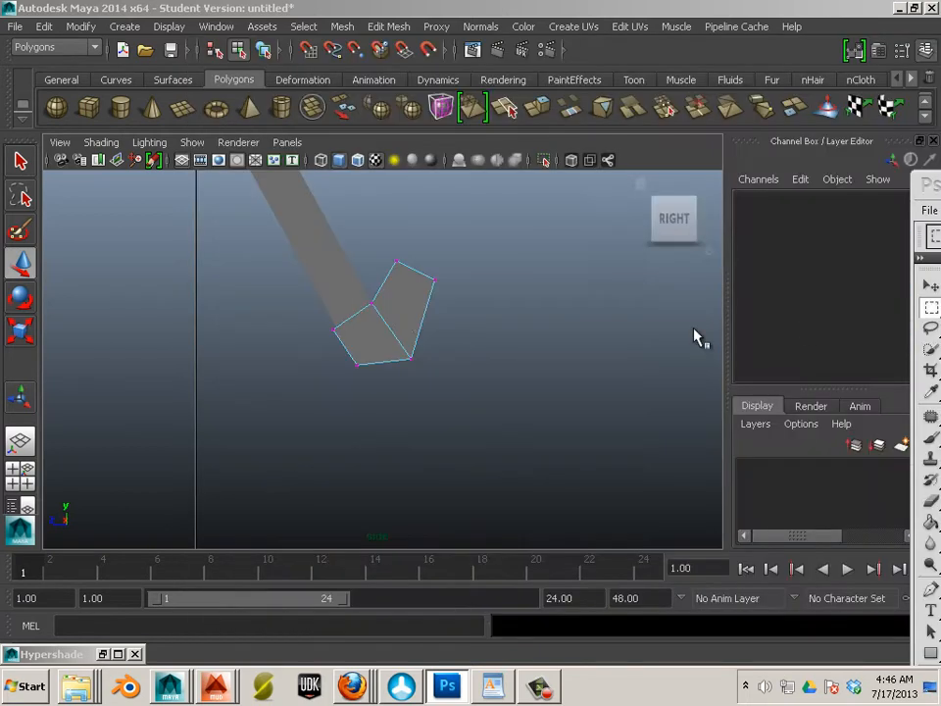
Apply Extrude with thickness 0 to the top end face of the upper-leg mesh in Maya's perspective view and deselect it
left_click(389, 335)
middle_click_drag(387, 266, 418, 384, "alt")
scroll(392, 365, "down", 2)
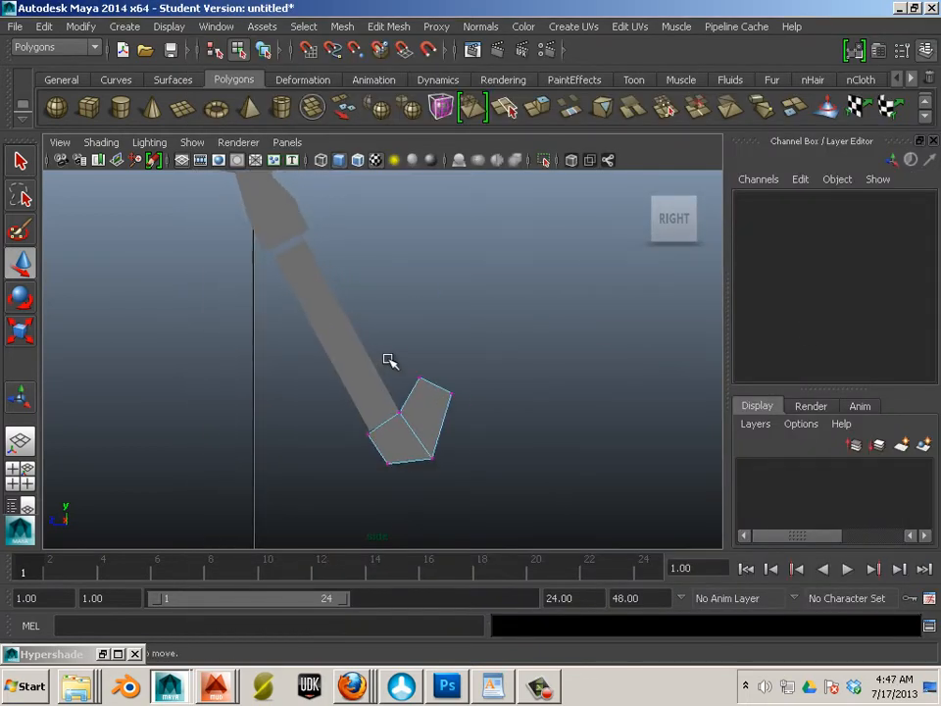
key("space")
key("space")
left_click_drag(388, 360, 327, 300, "alt")
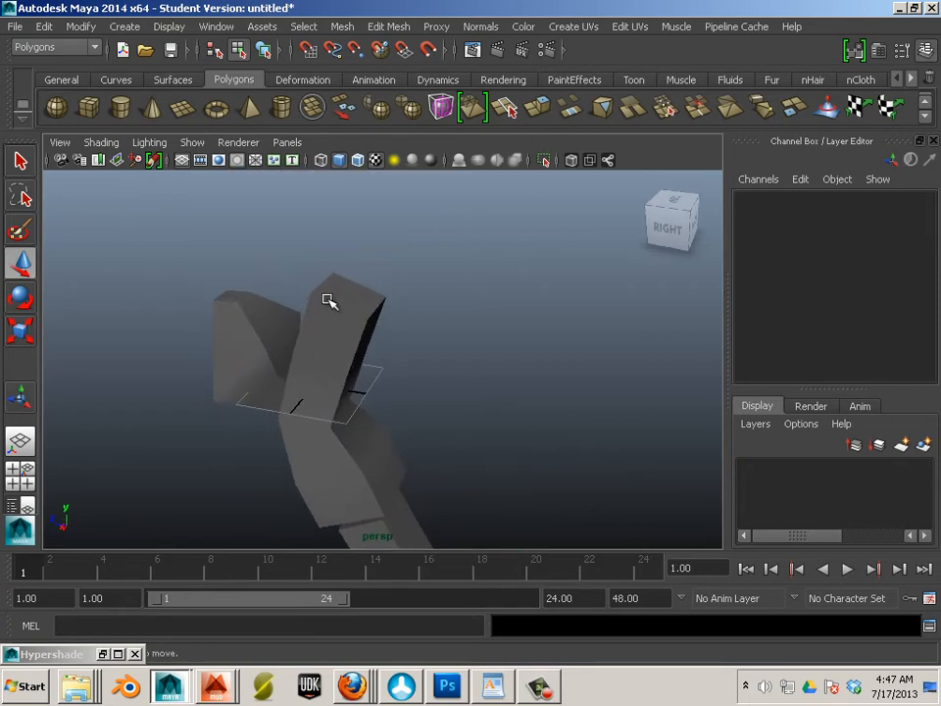
left_click(345, 297)
left_click(345, 297)
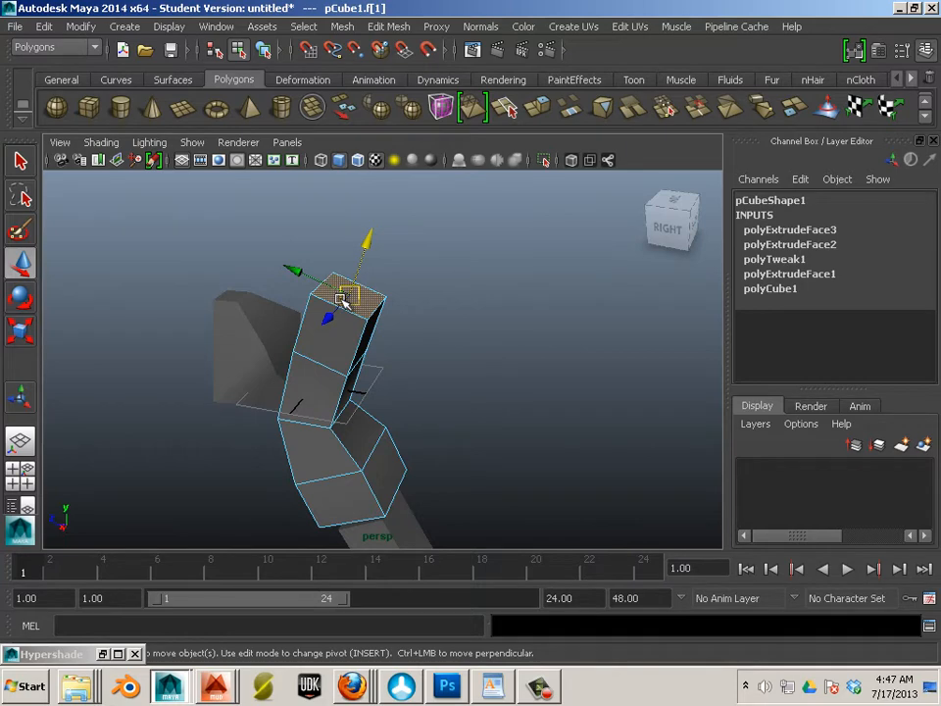
key("ctrl+e")
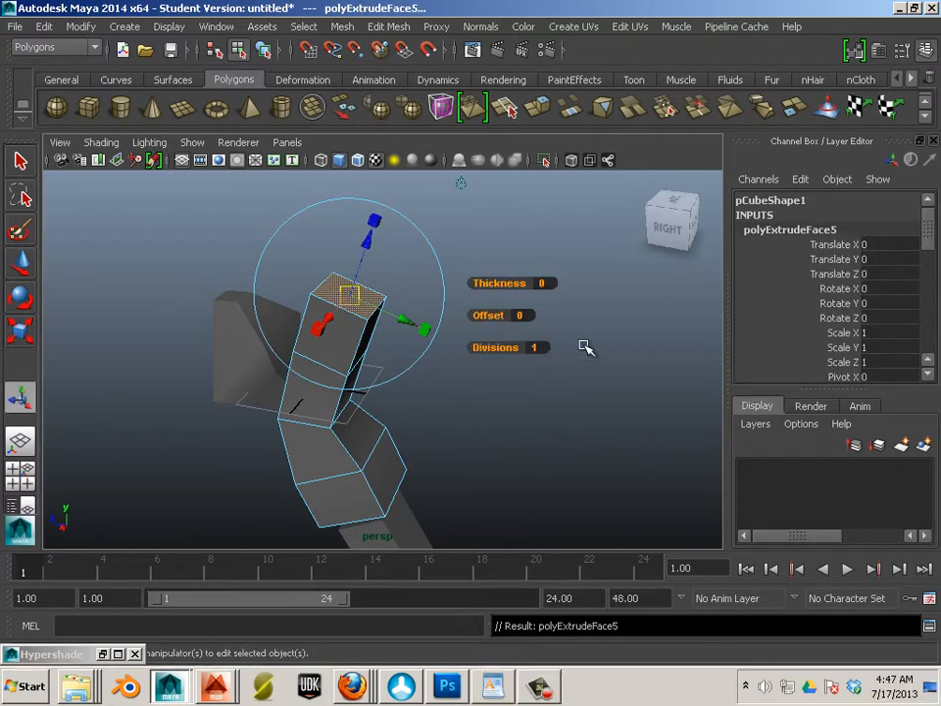
left_click(557, 400)
Return the upper-leg mesh to object mode and select the whole object
left_click_drag(431, 453, 454, 419, "alt")
right_click_drag(342, 381, 422, 267)
left_click(348, 396)
left_click_drag(362, 479, 376, 447, "alt")
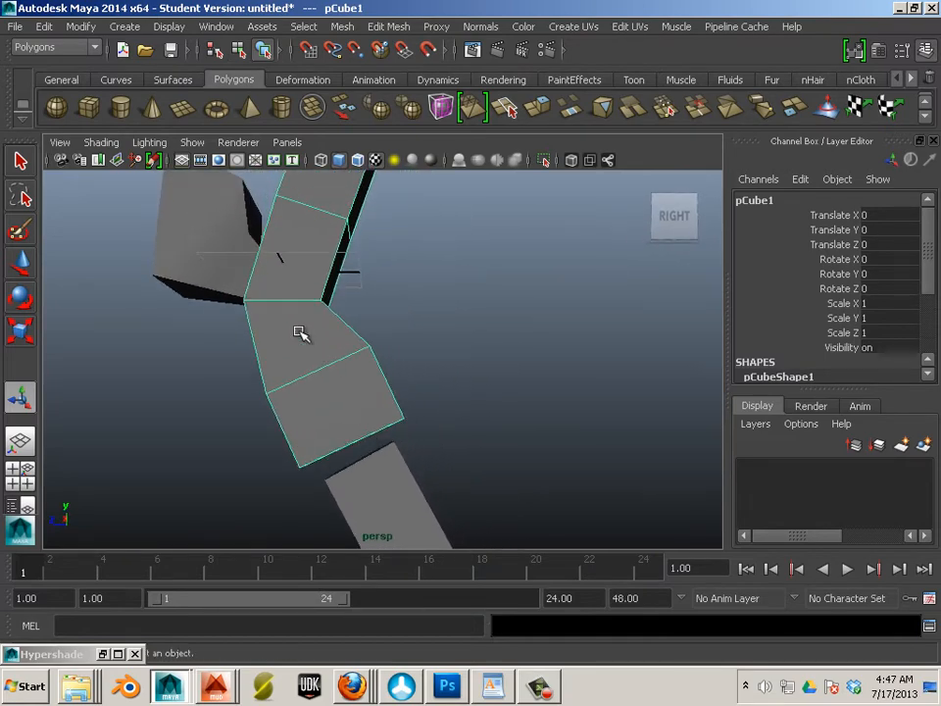
scroll(333, 398, "down", 3)
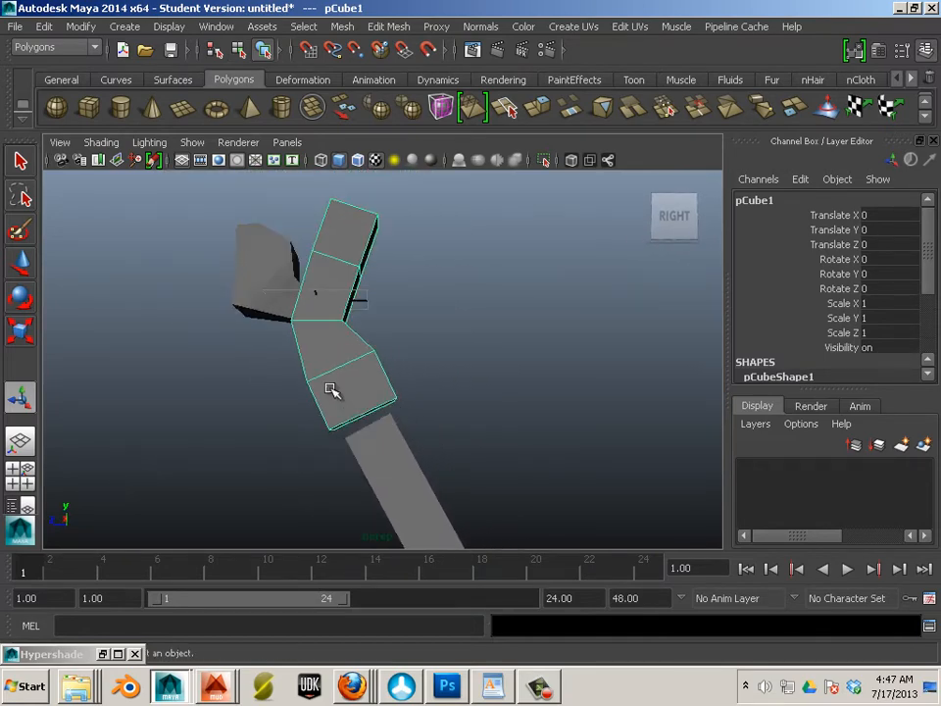
Turn on smooth mesh preview for the upper-leg mesh and look over its rounded shape
key("3")
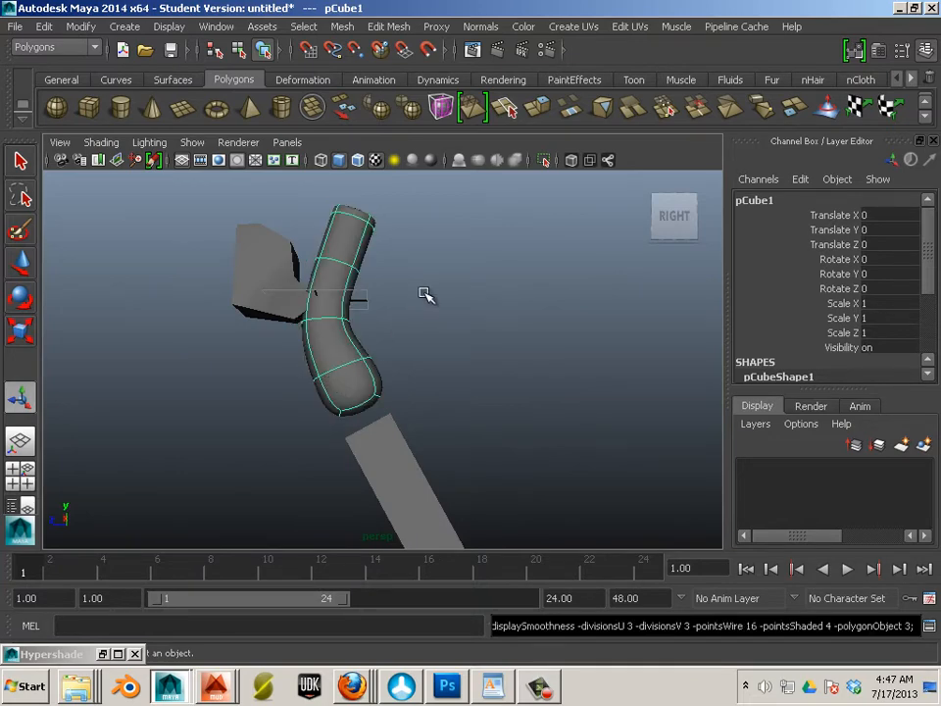
left_click_drag(427, 294, 369, 284, "alt")
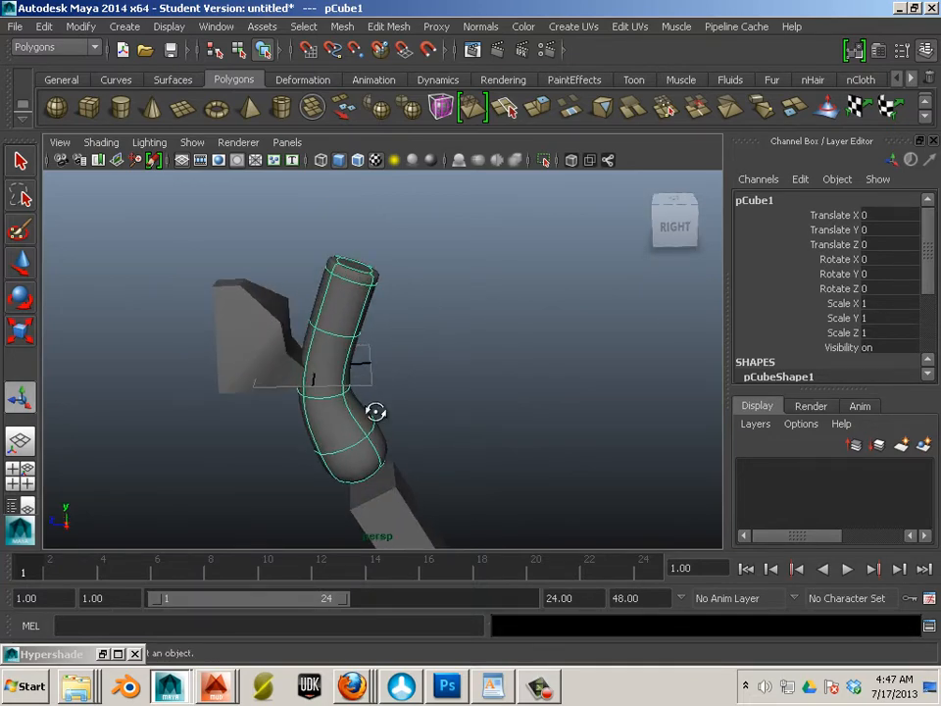
left_click_drag(373, 412, 370, 410, "alt")
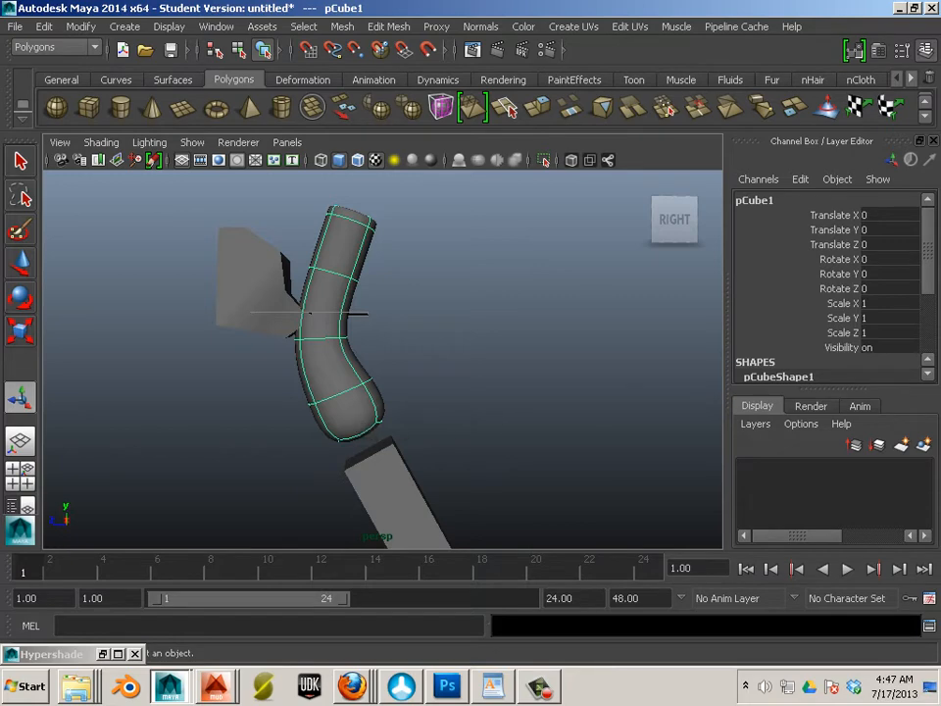
key("alt+Tab")
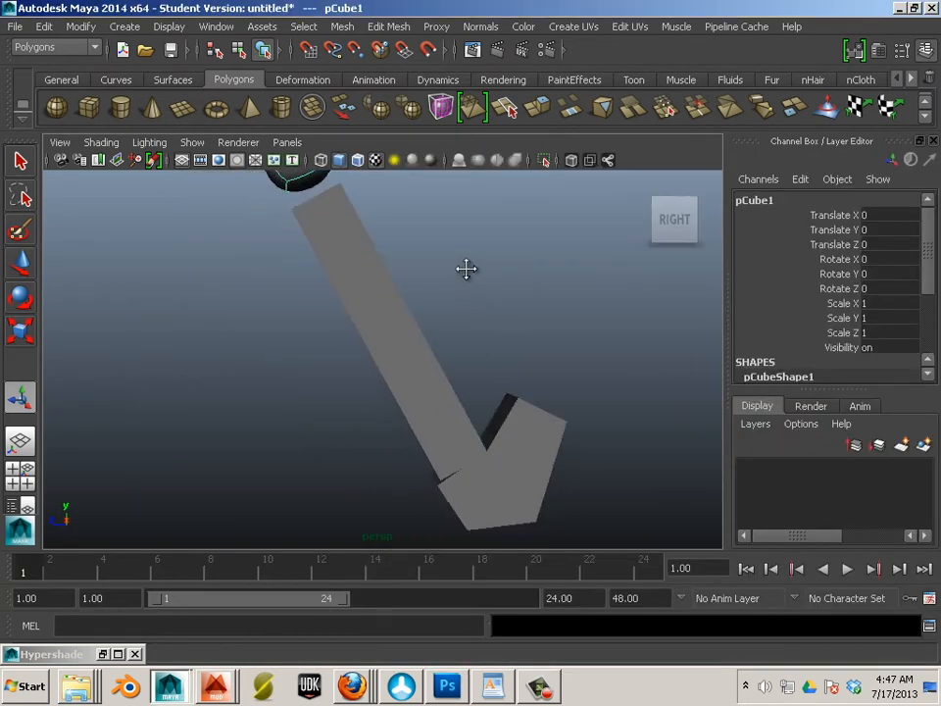
Insert two edge loops near the upper end of the lower-leg segment and scale the upper loop outward to flare the end
left_click_drag(456, 467, 423, 425, "alt")
scroll(421, 422, "up", 3)
left_click_drag(255, 224, 360, 432, "alt")
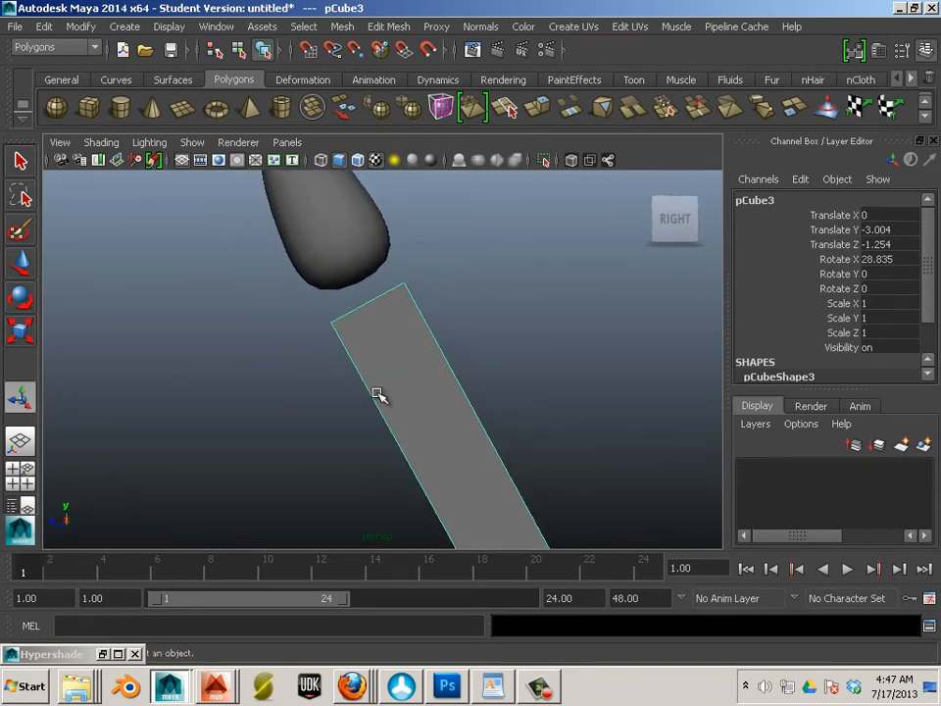
key("g")
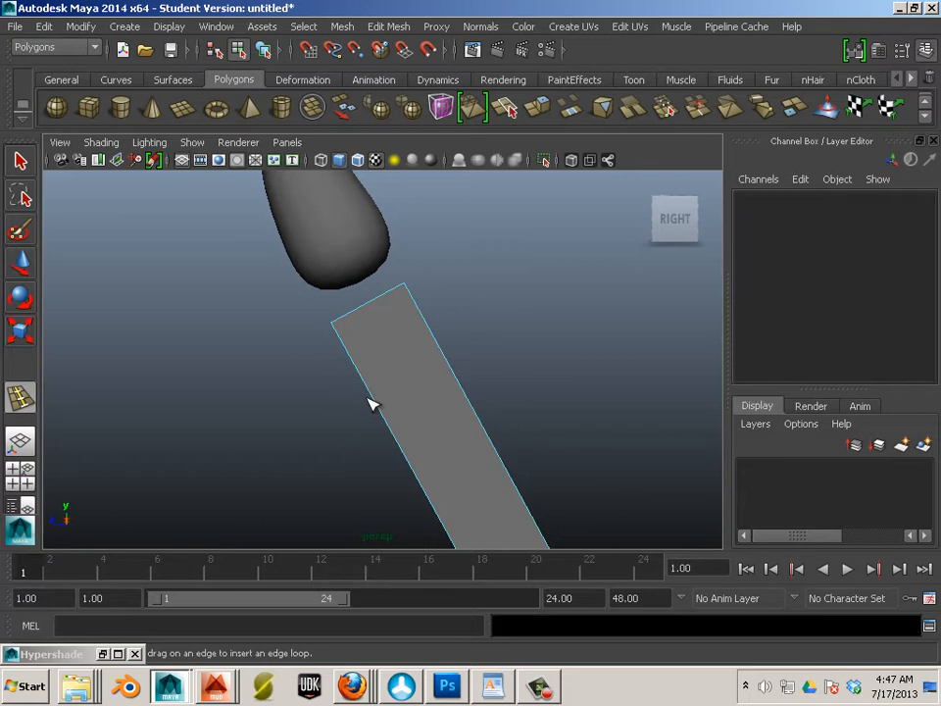
left_click_drag(370, 404, 446, 364)
left_click(21, 332)
scroll(446, 364, "down", 4)
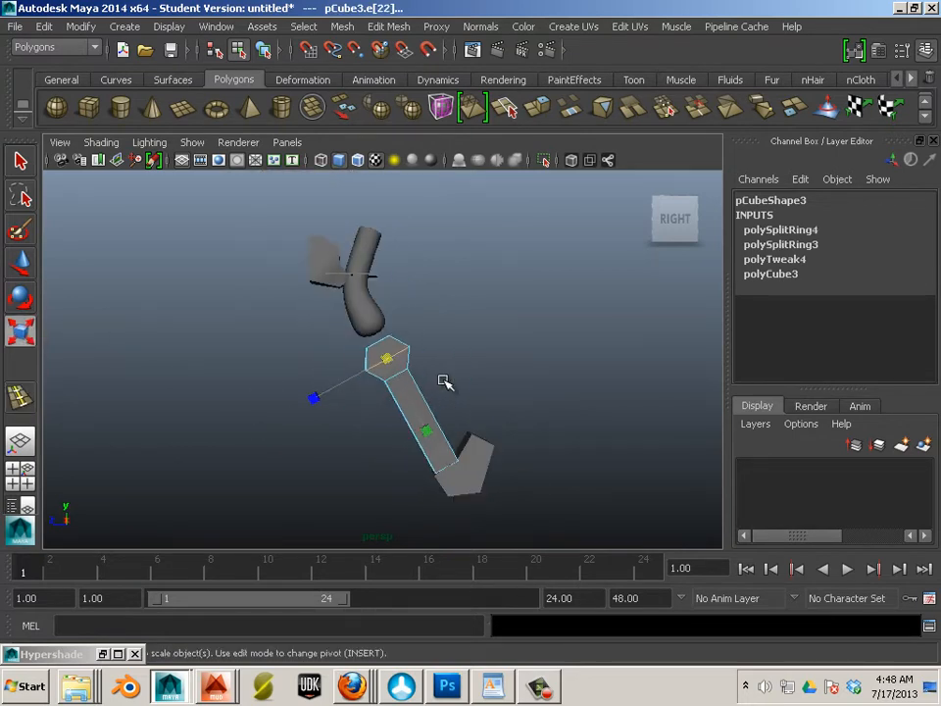
scroll(436, 385, "up", 4)
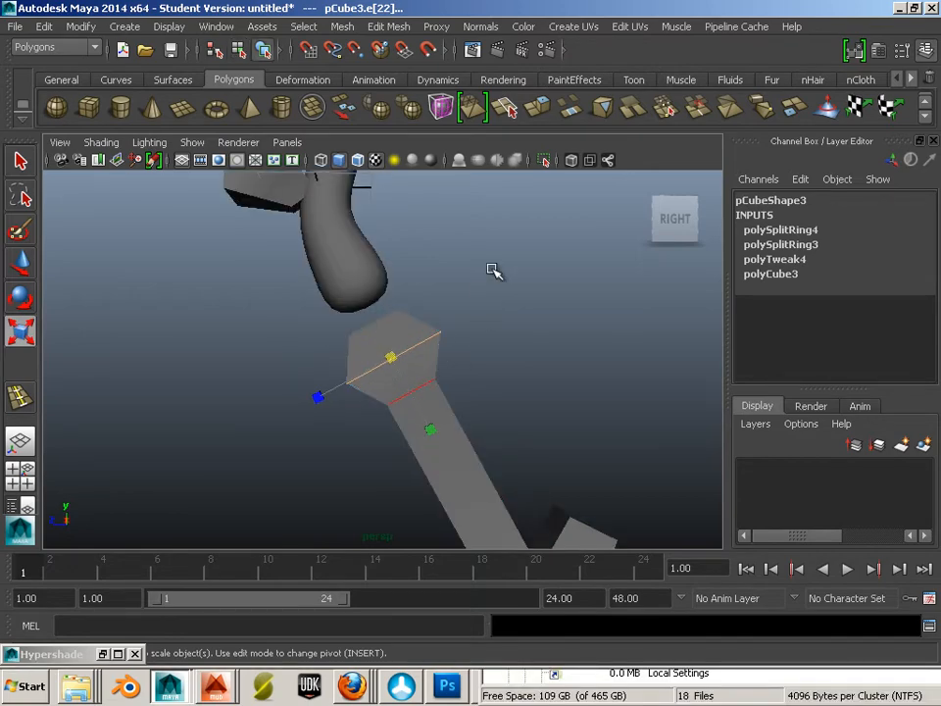
Check the lower-leg segment in object mode with smooth mesh preview and return it to unsmoothed display
key("F8")
key("3")
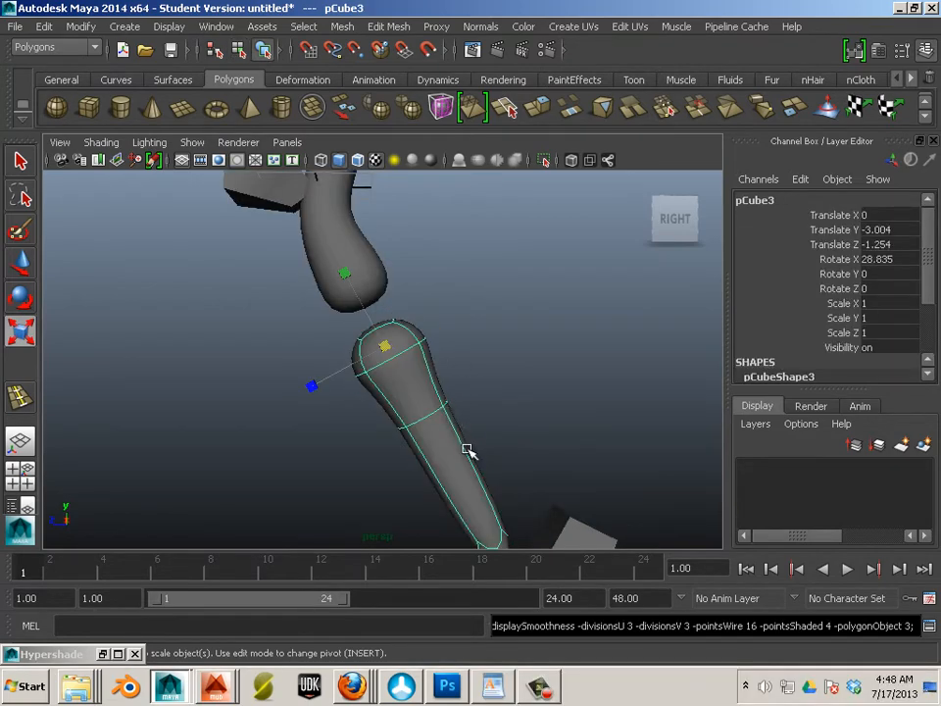
middle_click_drag(467, 449, 434, 376, "alt")
scroll(435, 379, "up", 4)
scroll(435, 379, "down", 3)
key("1")
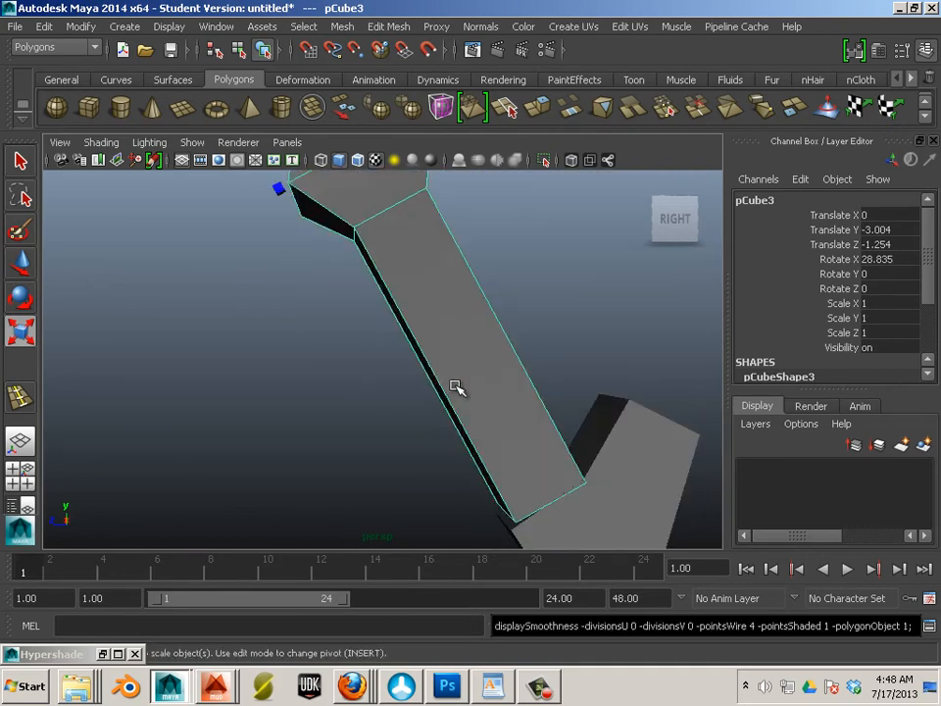
Apply Extrude in place to the bottom end face of the lower-leg segment and deselect it
left_click_drag(456, 386, 434, 359, "alt")
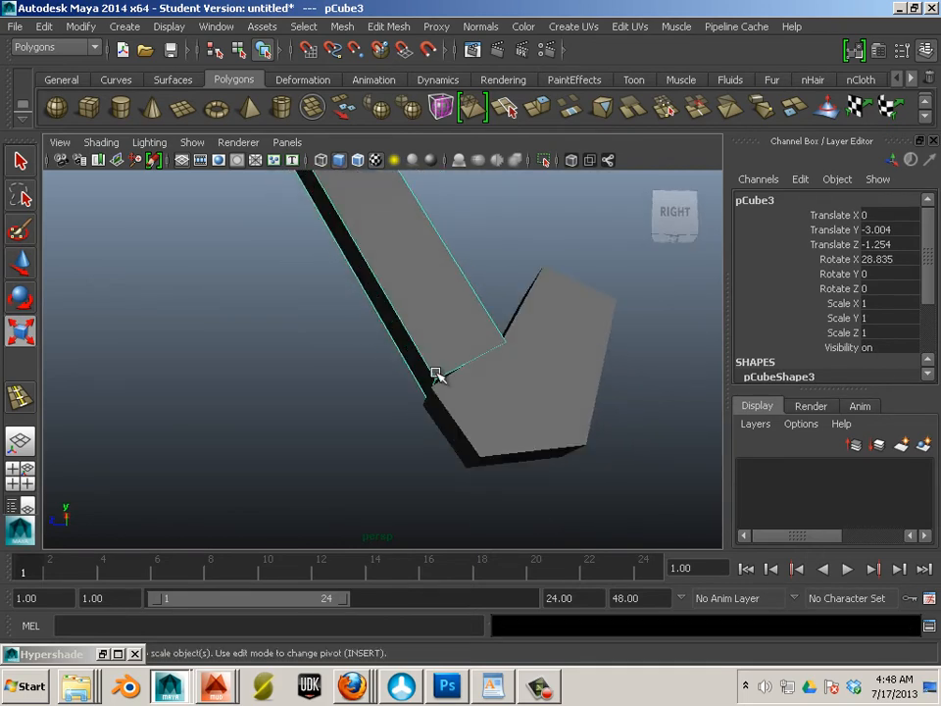
left_click_drag(447, 313, 473, 405, "alt")
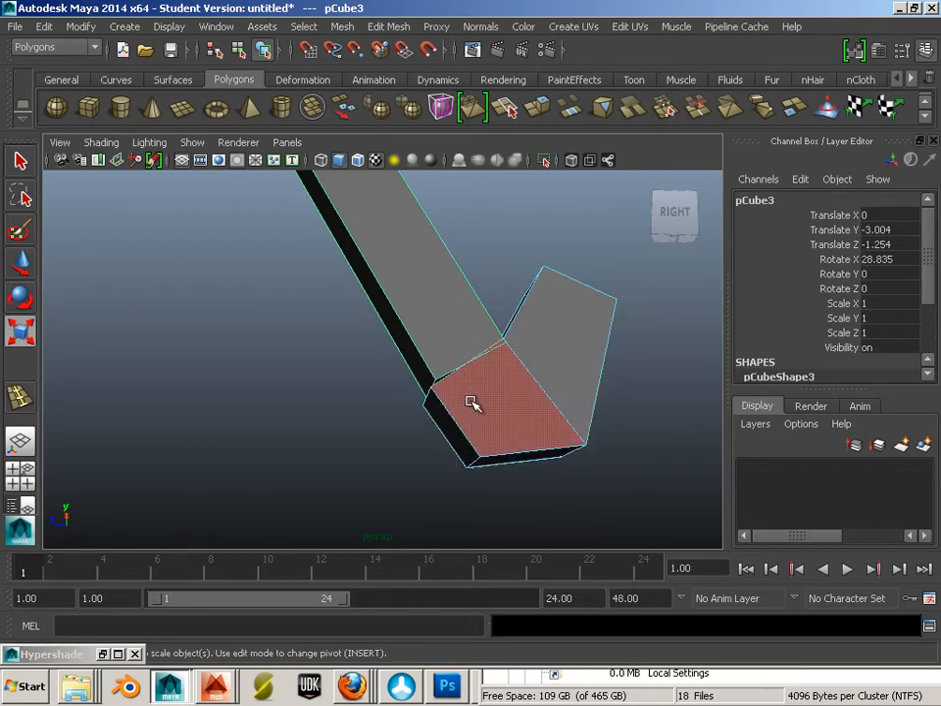
scroll(480, 403, "up", 3)
left_click_drag(542, 418, 509, 414, "alt")
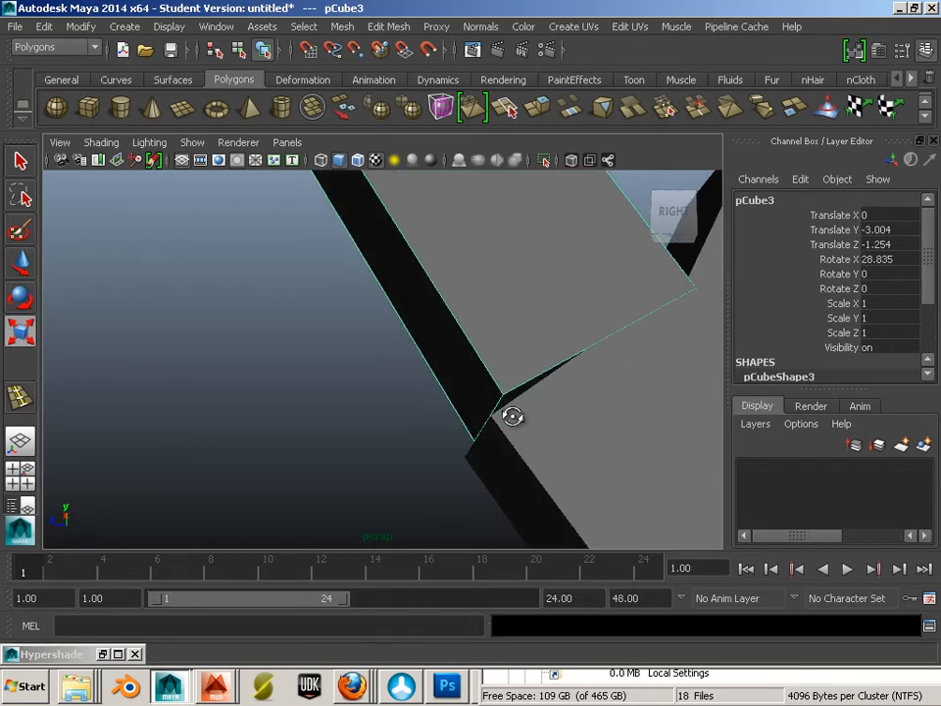
key("F11")
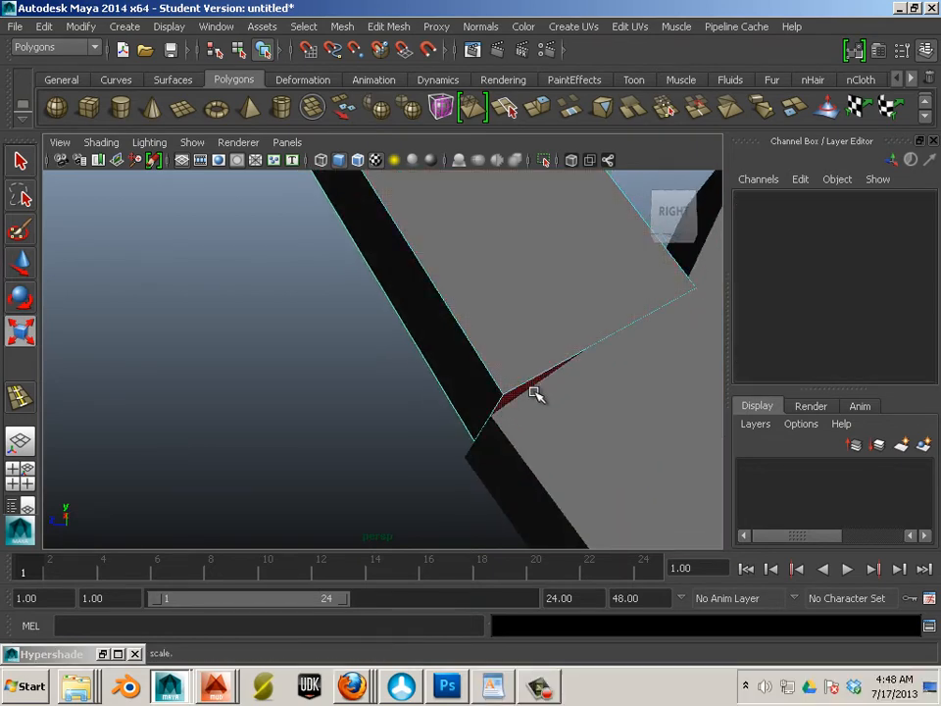
left_click(541, 389)
left_click_drag(572, 378, 343, 392, "alt")
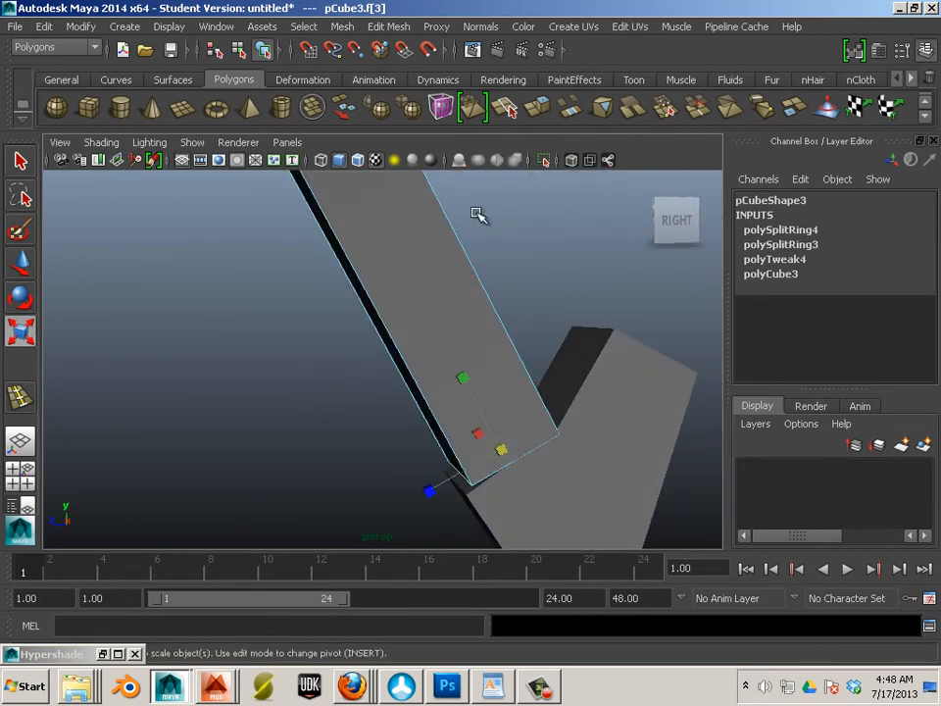
key("g")
left_click(510, 216)
scroll(508, 235, "down", 5)
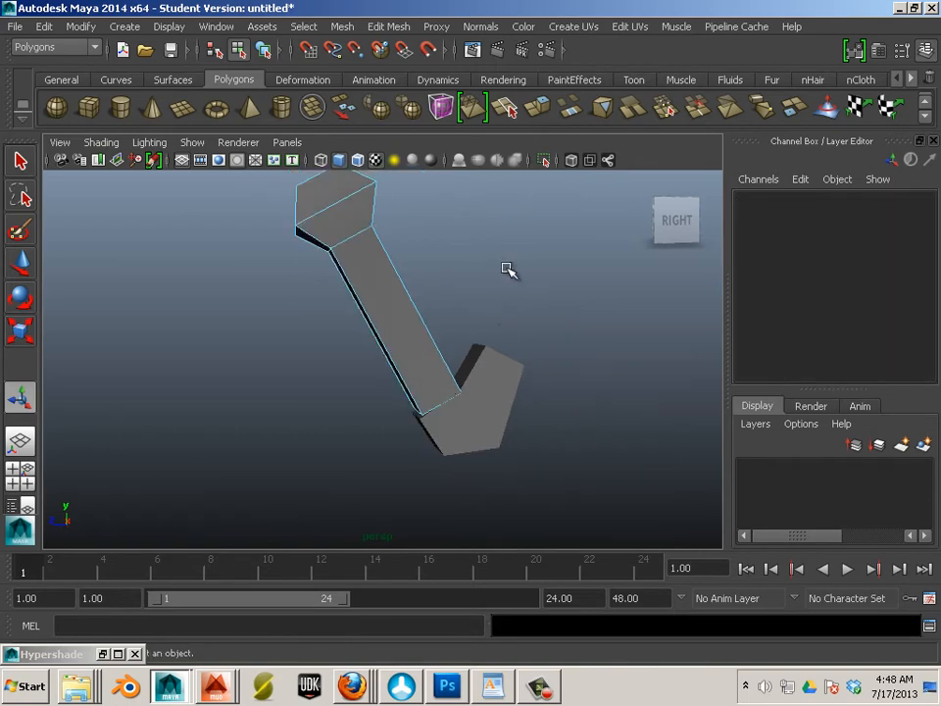
Bring up the anatomy reference in Photoshop, collapse the Info panel covering it, examine the lower-leg and heel bones, and minimize Photoshop
left_click_drag(495, 330, 424, 317, "alt")
right_click_drag(425, 317, 510, 403, "alt")
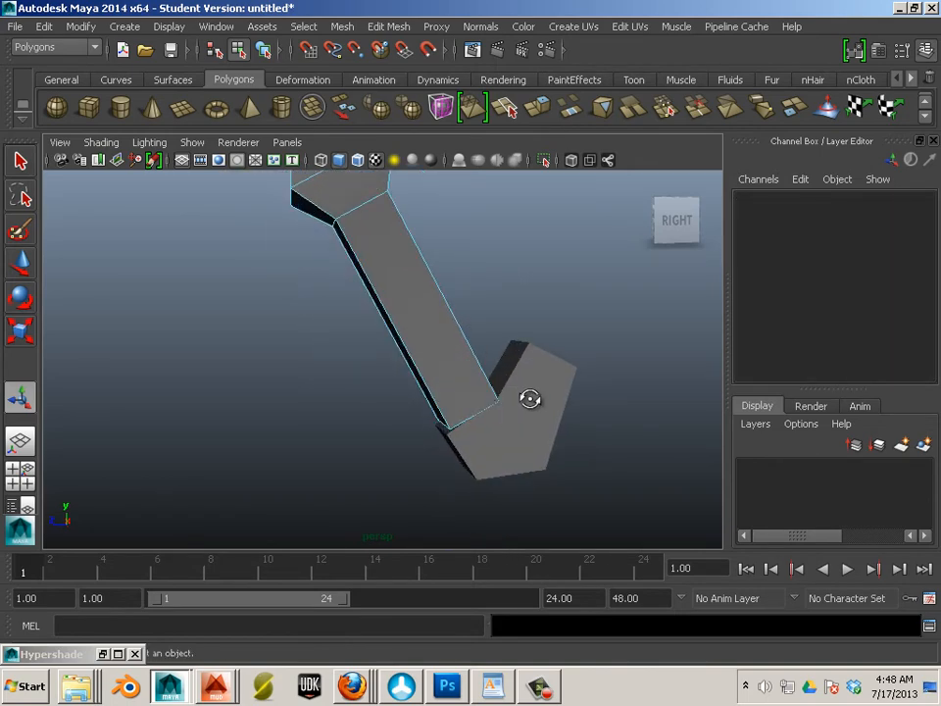
left_click_drag(529, 395, 471, 399, "alt")
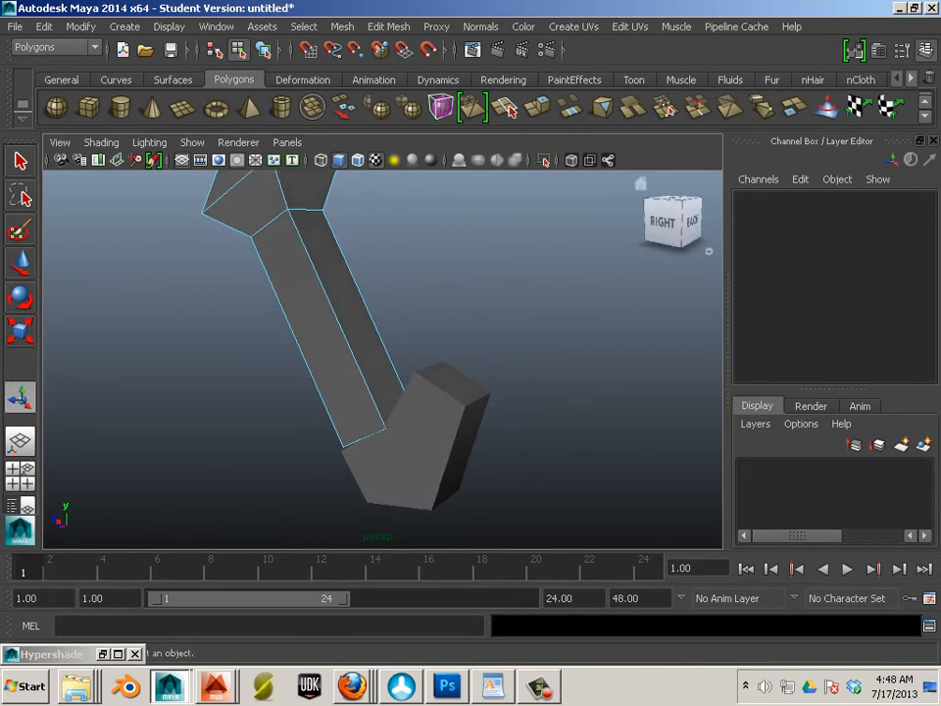
key("alt+Tab")
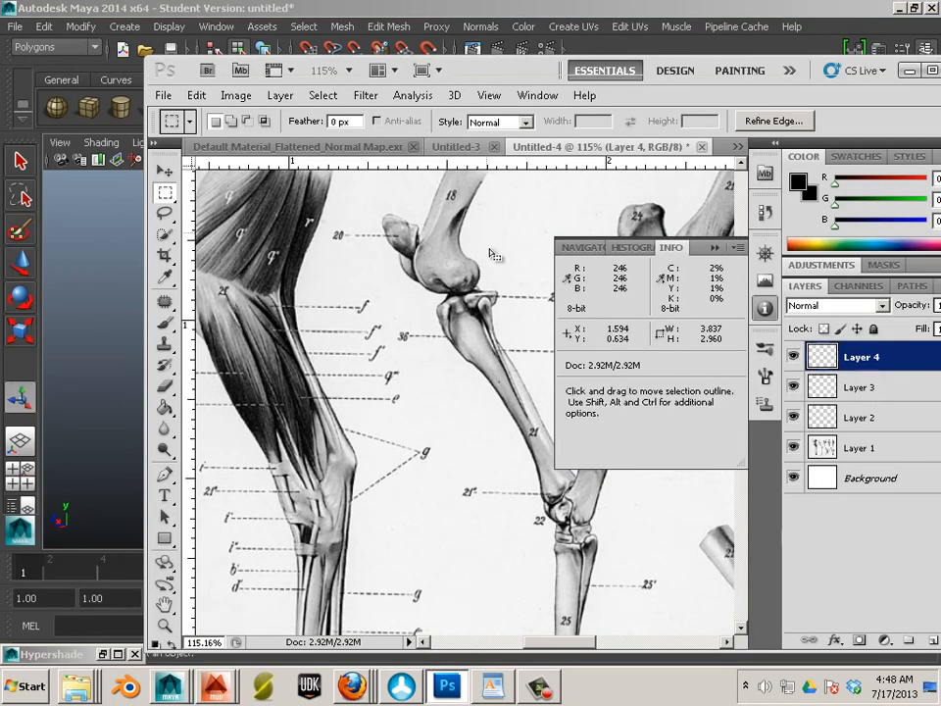
left_click(713, 248)
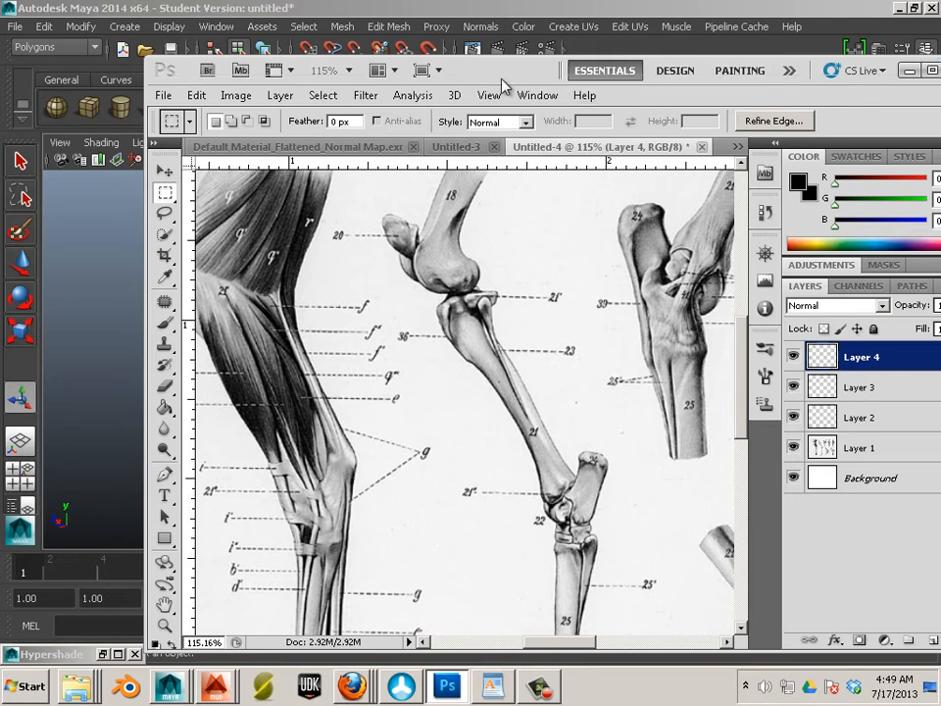
left_click(909, 71)
Extrude the underside face of the heel block a short distance downward in Maya and return the block to object mode
middle_click_drag(465, 422, 454, 403, "alt")
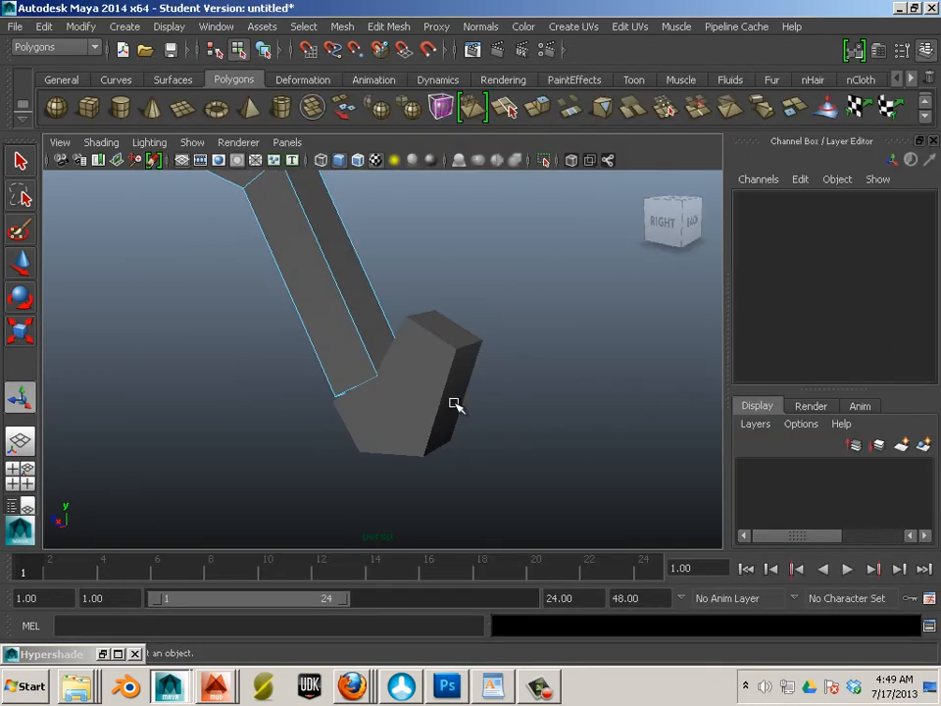
left_click_drag(454, 403, 446, 302, "alt")
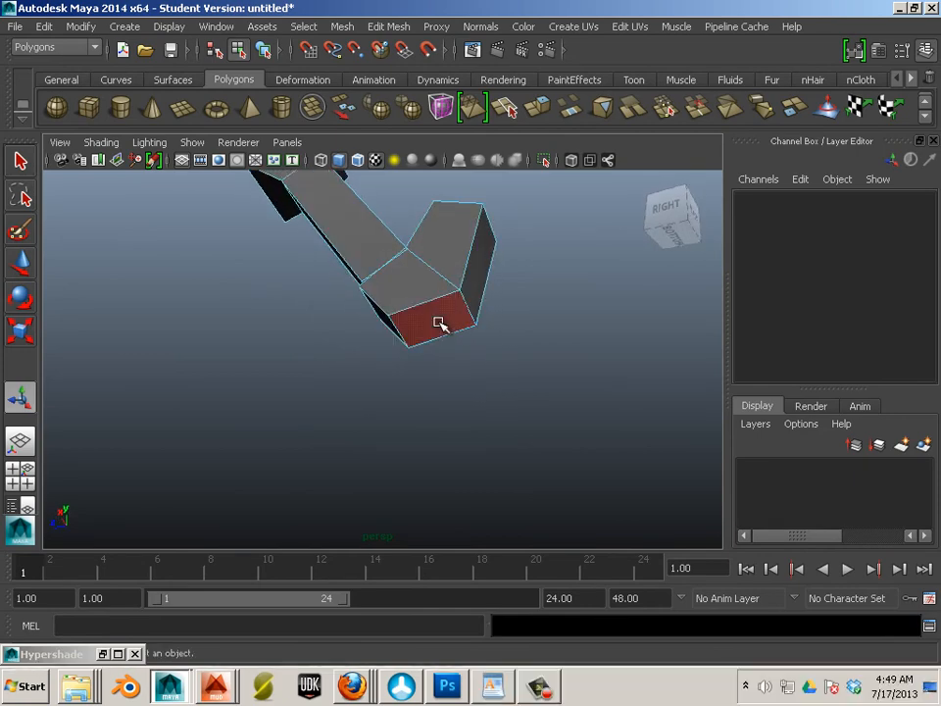
left_click(438, 324)
left_click_drag(450, 391, 529, 429, "alt")
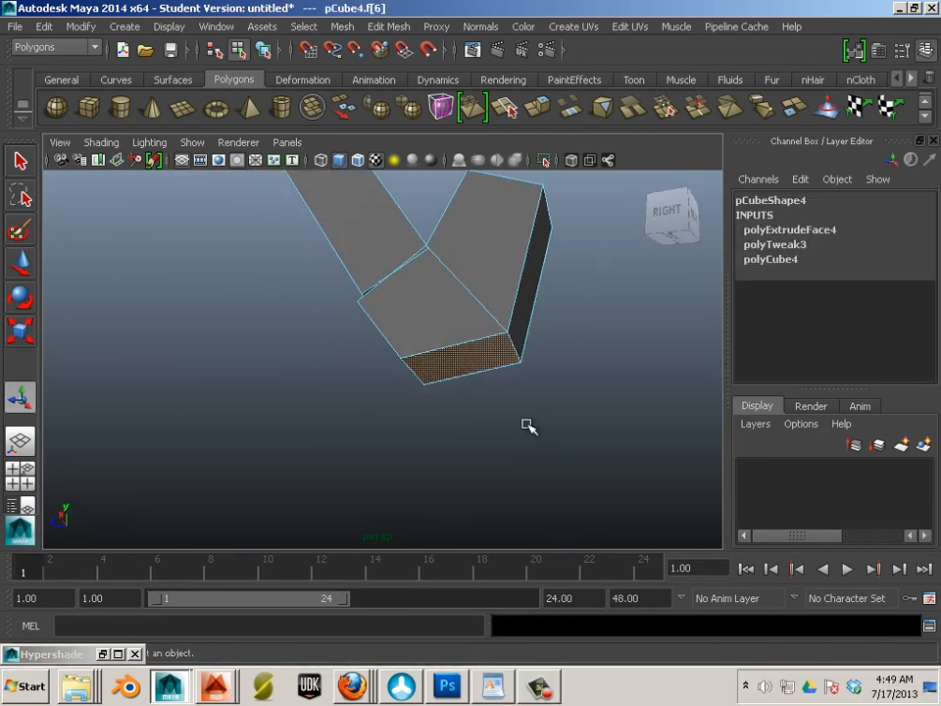
key("ctrl+e")
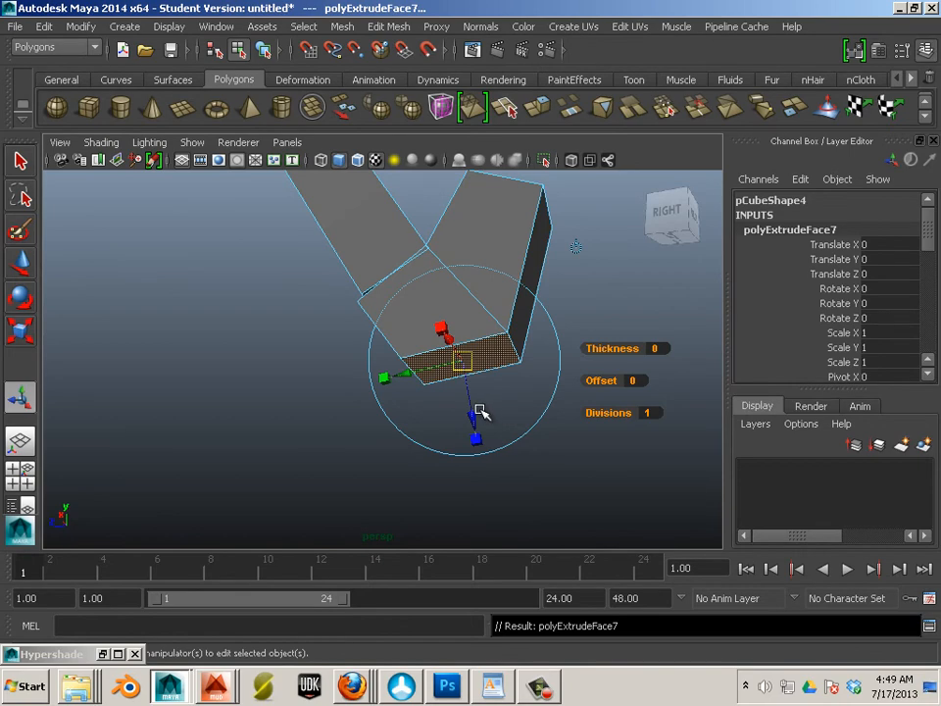
left_click_drag(478, 416, 474, 466)
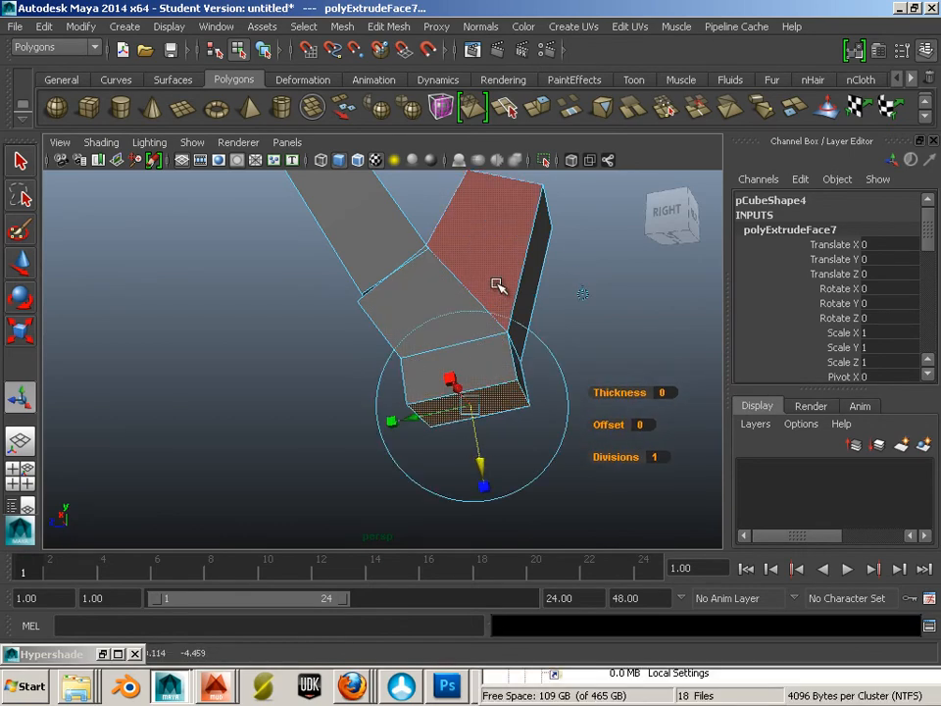
key("F8")
left_click_drag(498, 283, 441, 342, "alt")
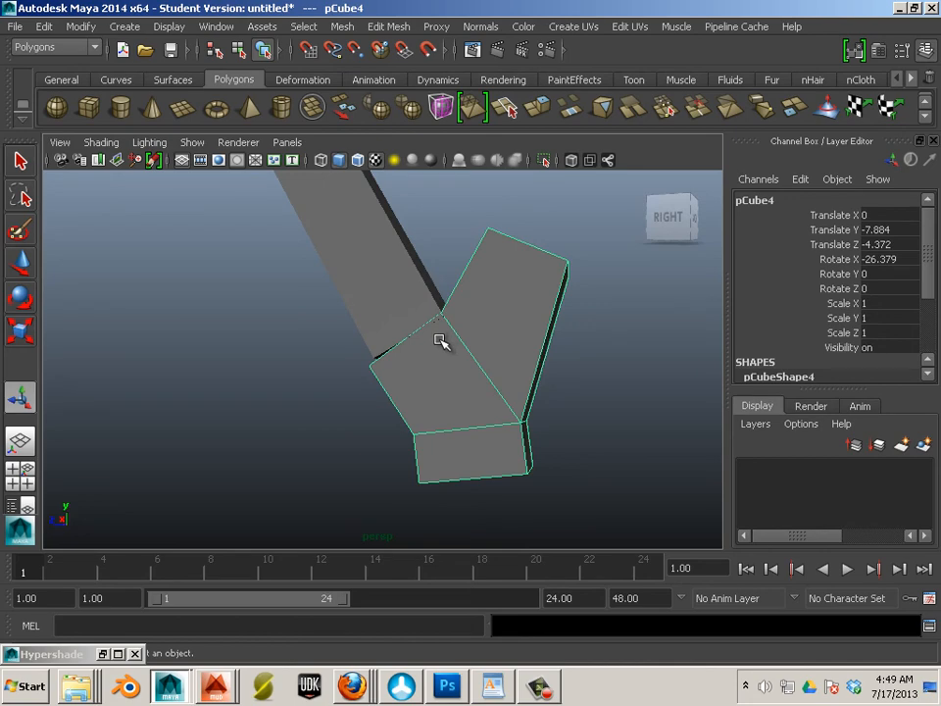
Check the extended heel block with smooth mesh preview and return it to unsmoothed display in face mode
key("3")
left_click_drag(511, 446, 559, 456, "alt")
key("F11")
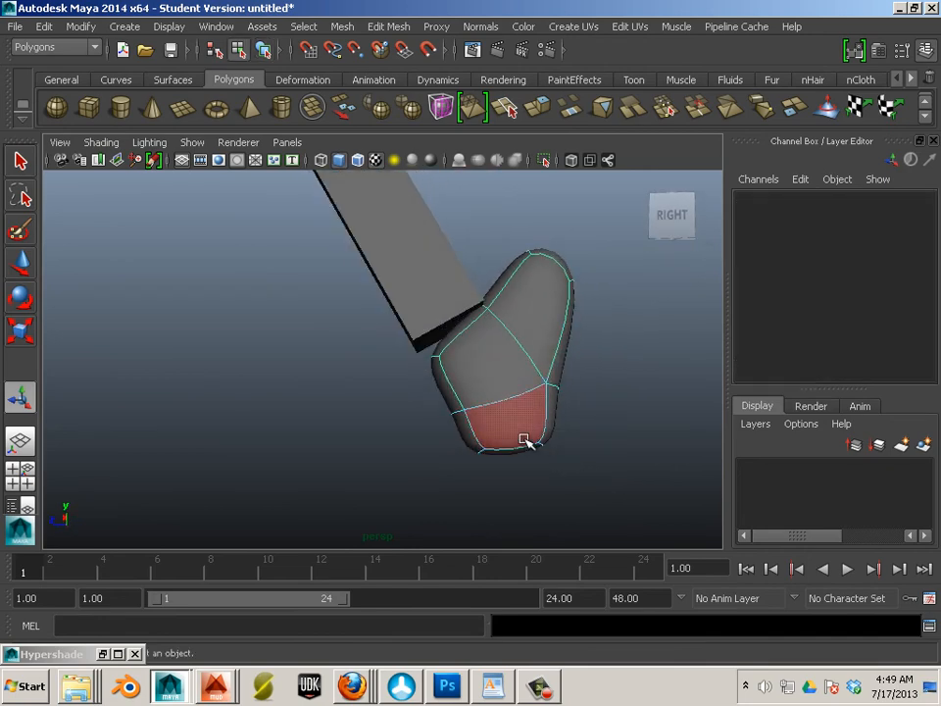
key("1")
Apply Extrude in place to the bottom end face of the heel block's new extension and deselect it
left_click_drag(577, 434, 541, 411, "alt")
left_click(533, 410)
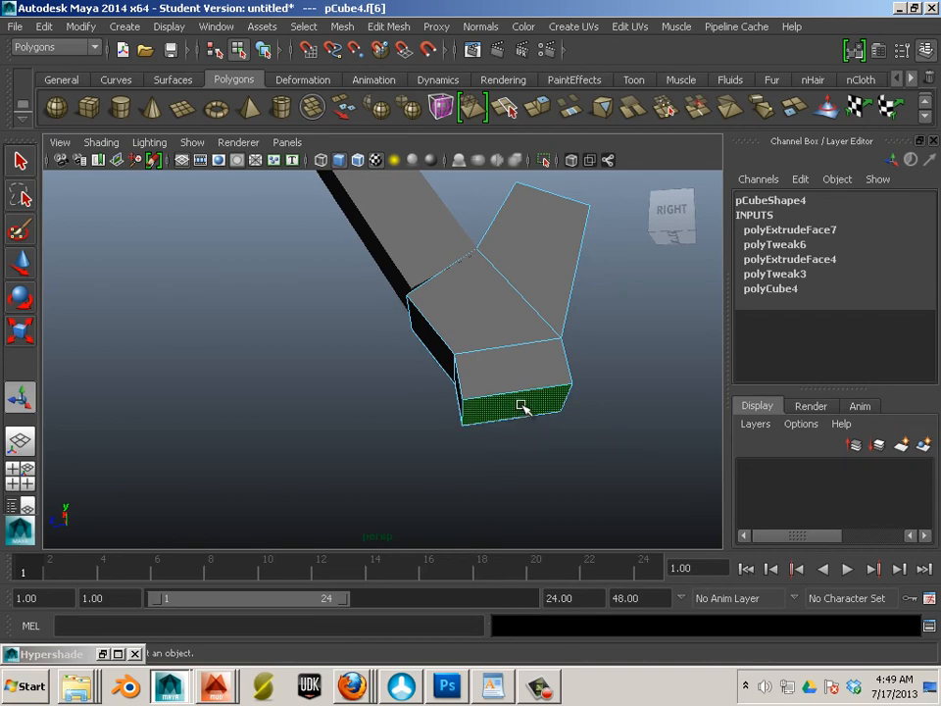
key("ctrl+e")
left_click(633, 336)
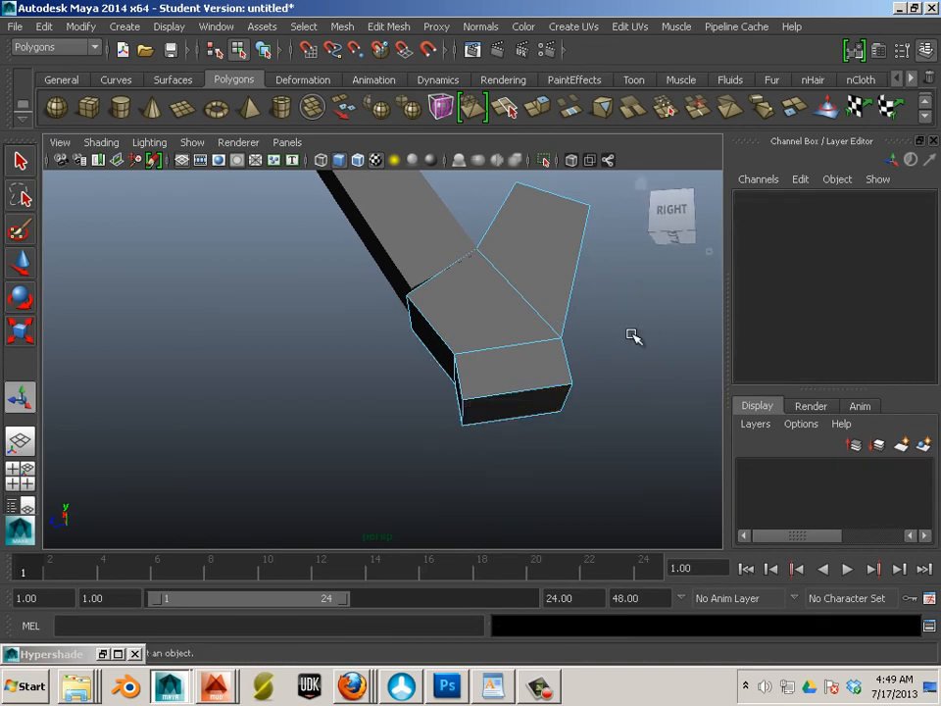
Turn on smooth mesh preview for both the heel block and the lower-leg segment in object mode
left_click_drag(634, 337, 582, 395, "alt")
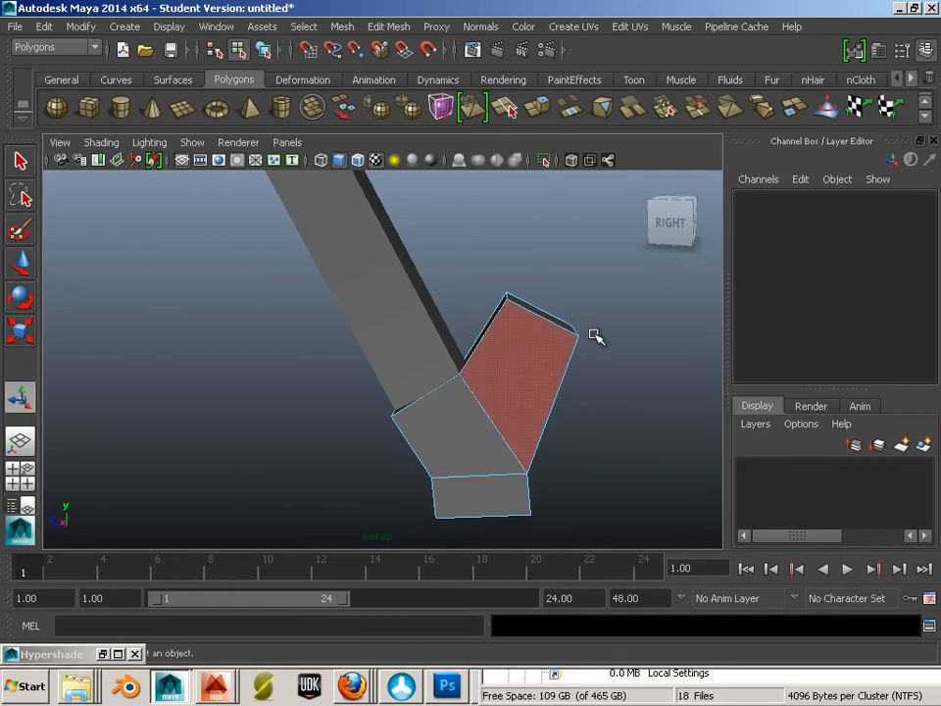
key("F8")
left_click(527, 390)
key("3")
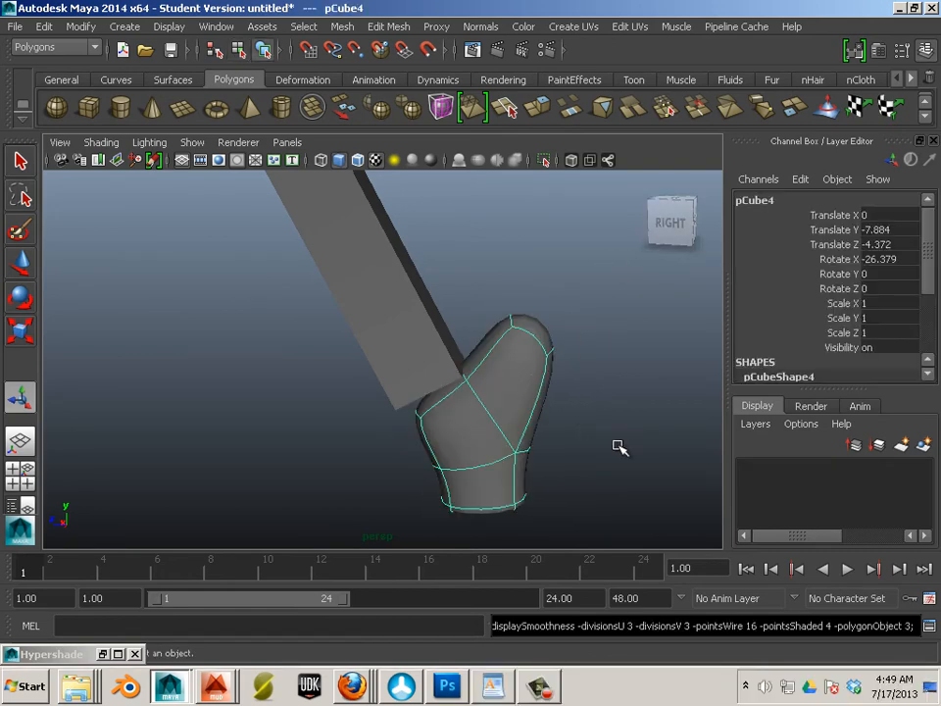
left_click(611, 445)
right_click_drag(609, 445, 485, 410, "alt")
left_click(381, 343)
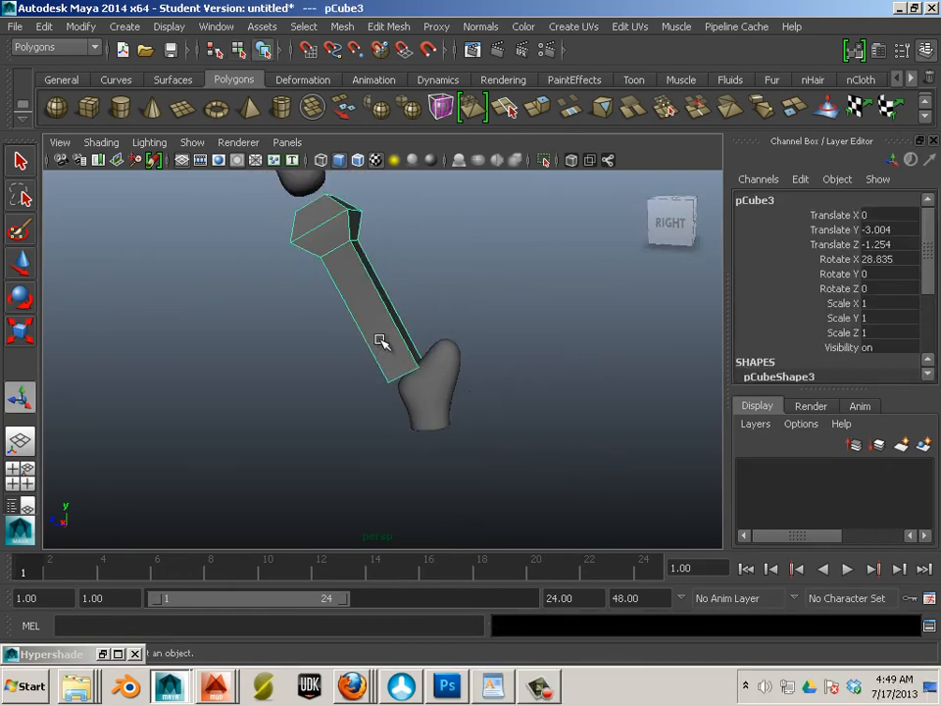
key("3")
left_click(420, 280)
In the side view, enlarge the lower-end vertices of the upper-leg bone and move them down toward the lower-leg bone
middle_click_drag(368, 256, 374, 325, "alt")
left_click(374, 325)
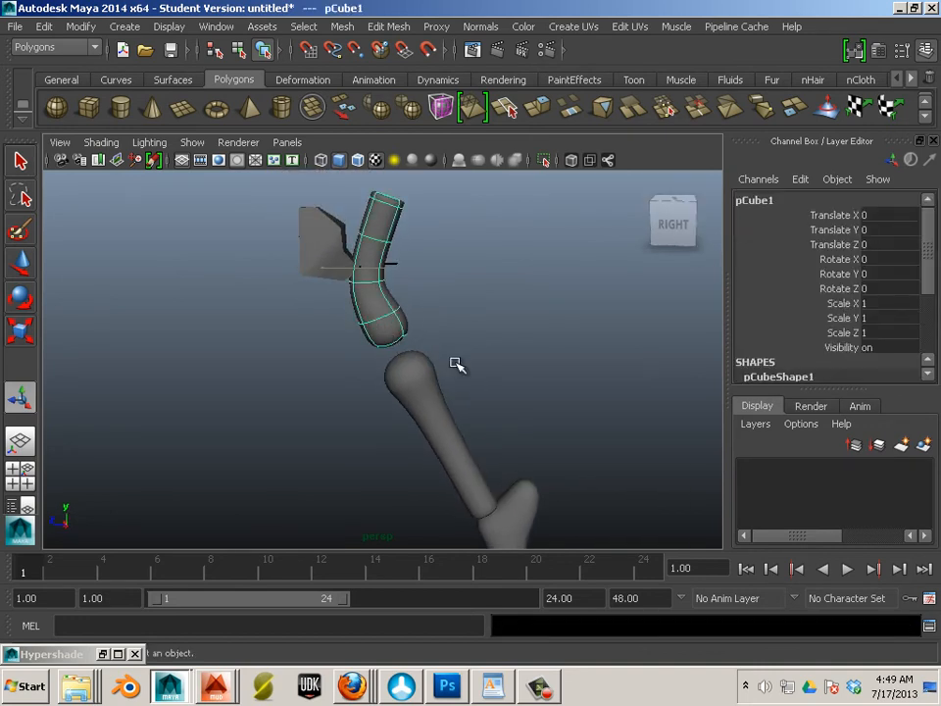
key("space")
key("space")
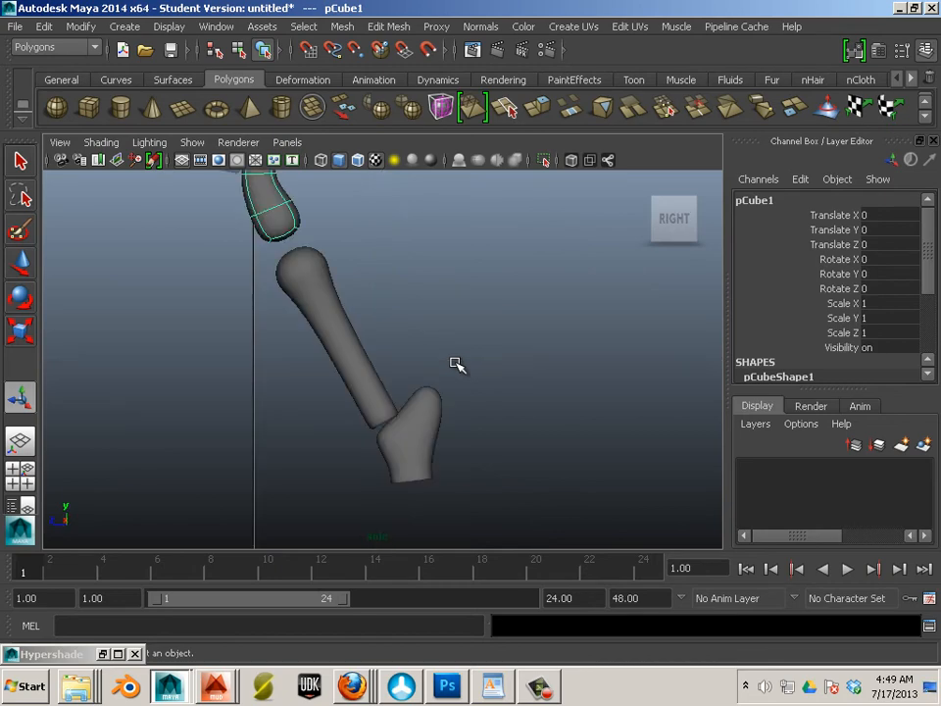
middle_click_drag(324, 300, 463, 408, "alt")
scroll(443, 358, "up", 5)
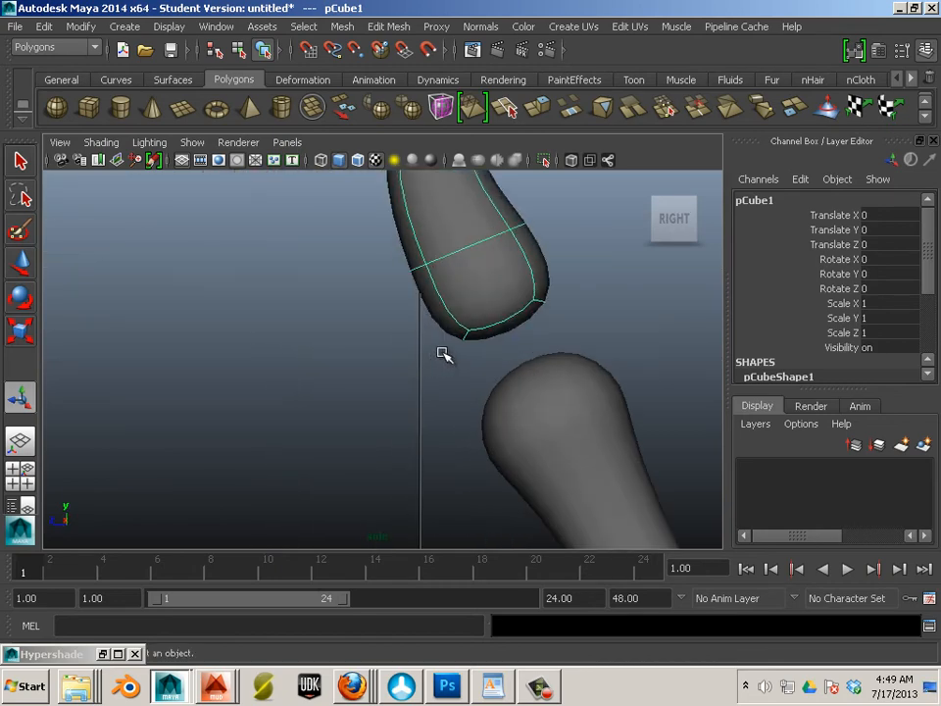
middle_click_drag(430, 328, 380, 345, "alt")
left_click(309, 241)
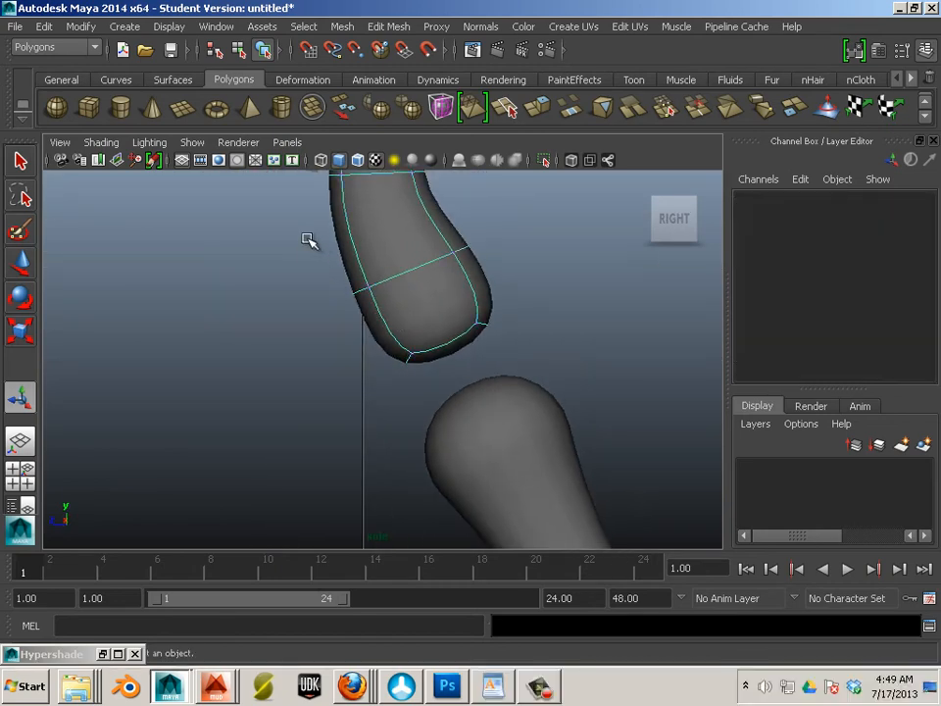
left_click_drag(309, 239, 560, 379)
left_click(21, 299)
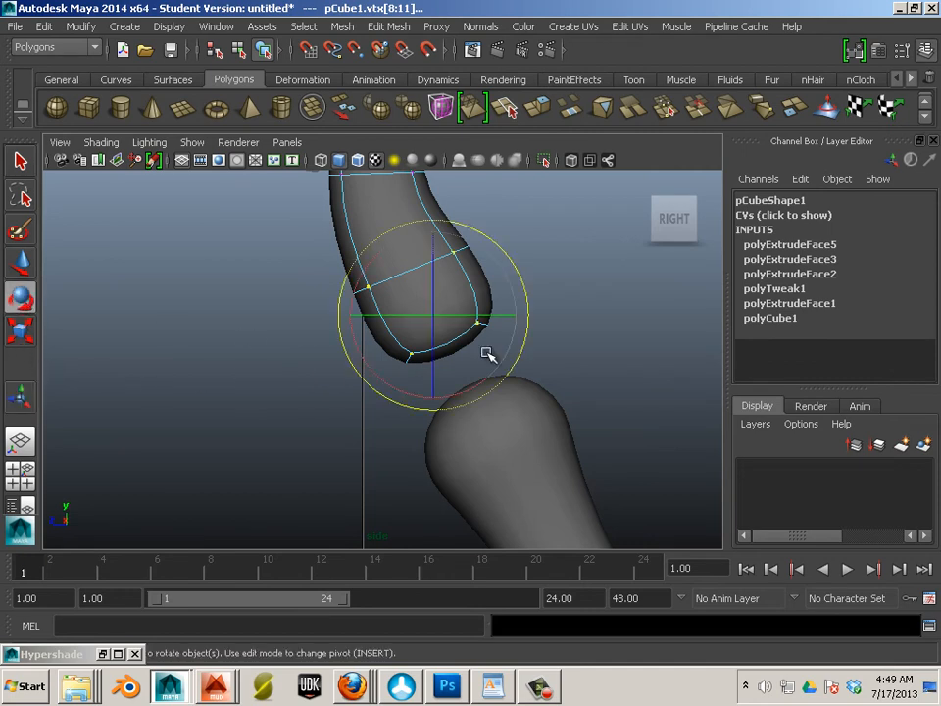
key("r")
mouse_move(436, 318)
left_mouse_down()
mouse_move(461, 316)
mouse_move(484, 329)
mouse_move(470, 345)
mouse_move(446, 338)
left_mouse_up()
key("w")
left_click(600, 392)
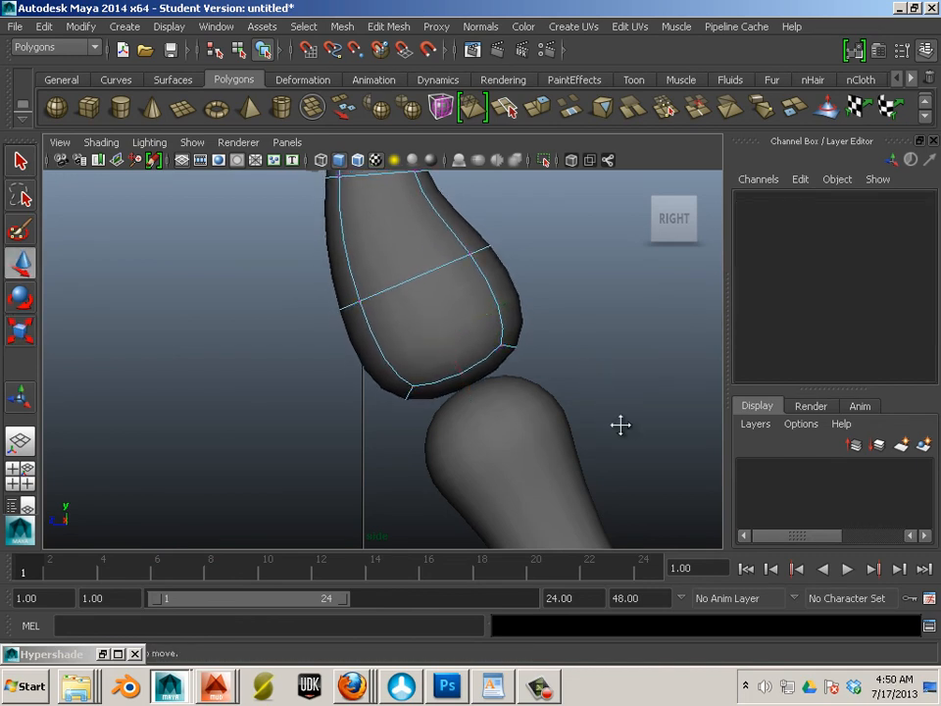
Compare the knee joint with the horse-leg bone reference in Photoshop and return to Maya
middle_click_drag(621, 424, 523, 421, "alt")
right_click_drag(520, 416, 284, 358, "alt")
mouse_move(454, 401)
middle_mouse_down("alt")
mouse_move(456, 371)
mouse_move(457, 388)
middle_mouse_up("alt")
scroll(441, 359, "up", 3)
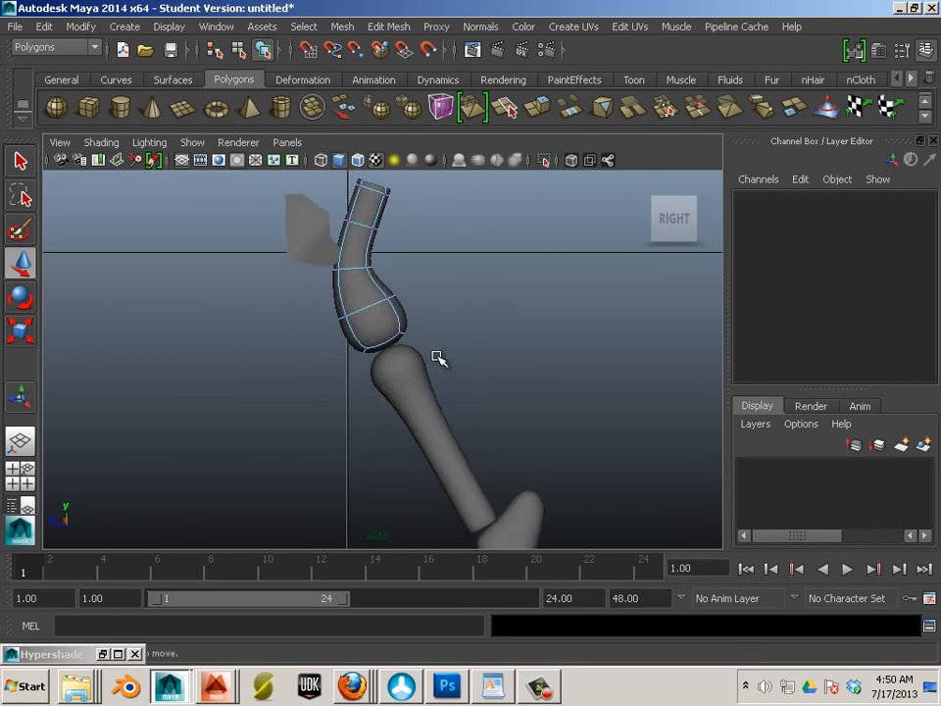
scroll(439, 359, "up", 5)
right_click_drag(424, 397, 282, 369, "alt")
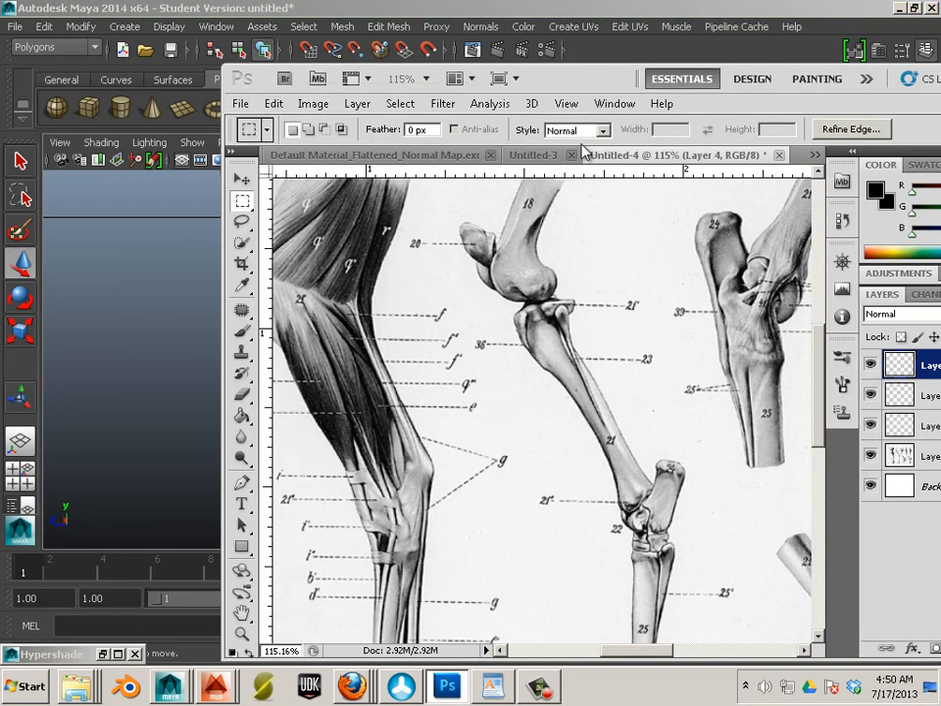
key("alt+Tab")
key("alt+Tab")
middle_click_drag(421, 267, 424, 239, "alt")
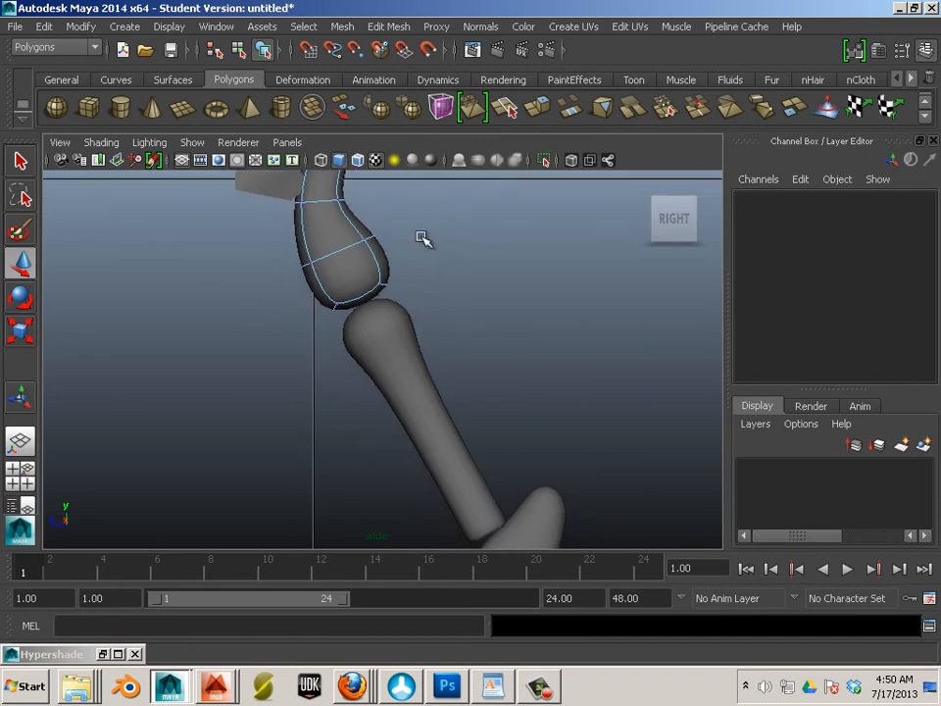
Create a polygon cube behind the knee joint at Translate Y -2.372, Z -1.89 and scale it uniformly to 1.415
left_click(90, 107)
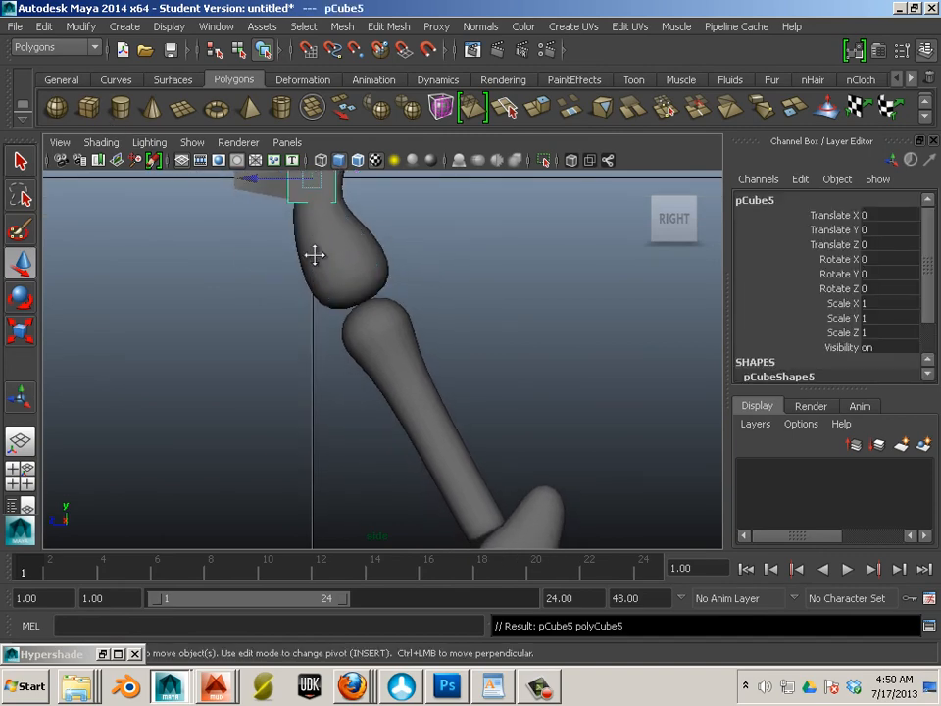
left_click_drag(315, 204, 403, 321)
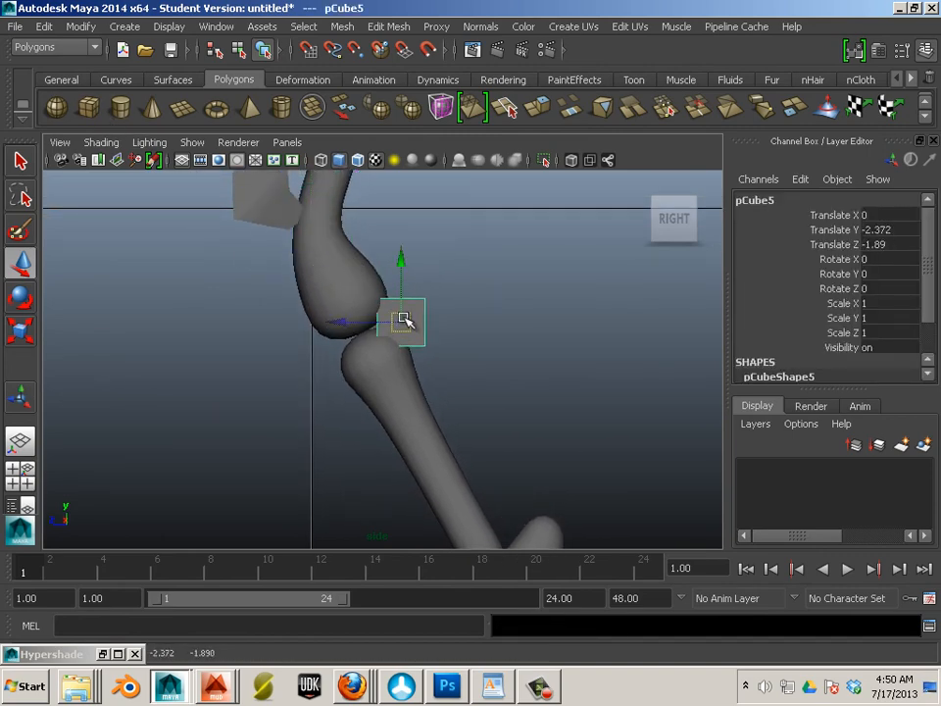
scroll(411, 304, "up", 6)
scroll(416, 301, "down", 9)
scroll(404, 323, "up", 3)
scroll(404, 325, "up", 2)
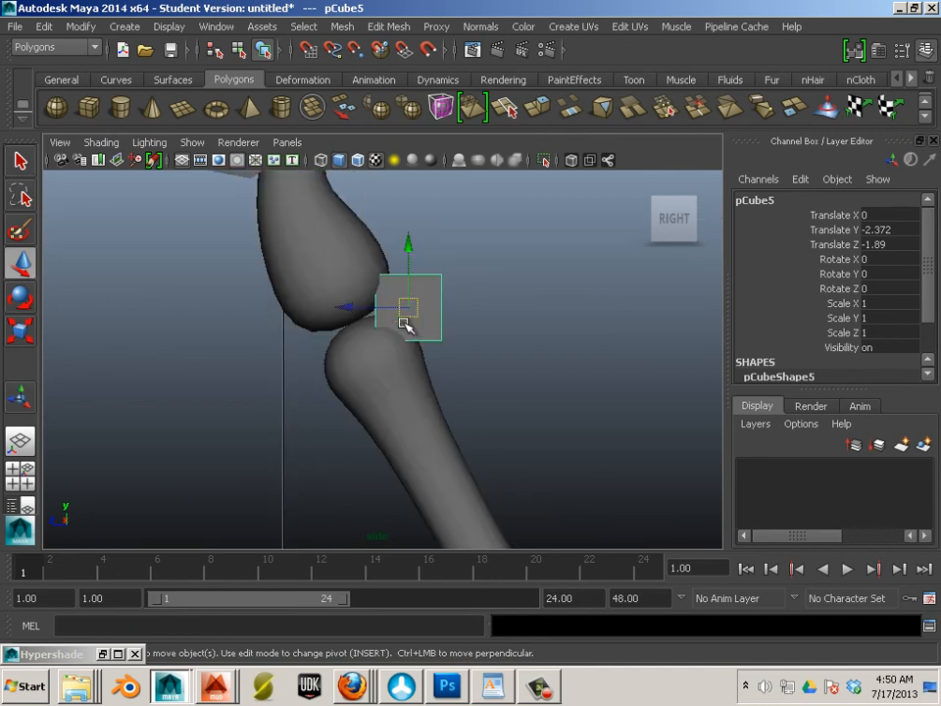
left_click(32, 330)
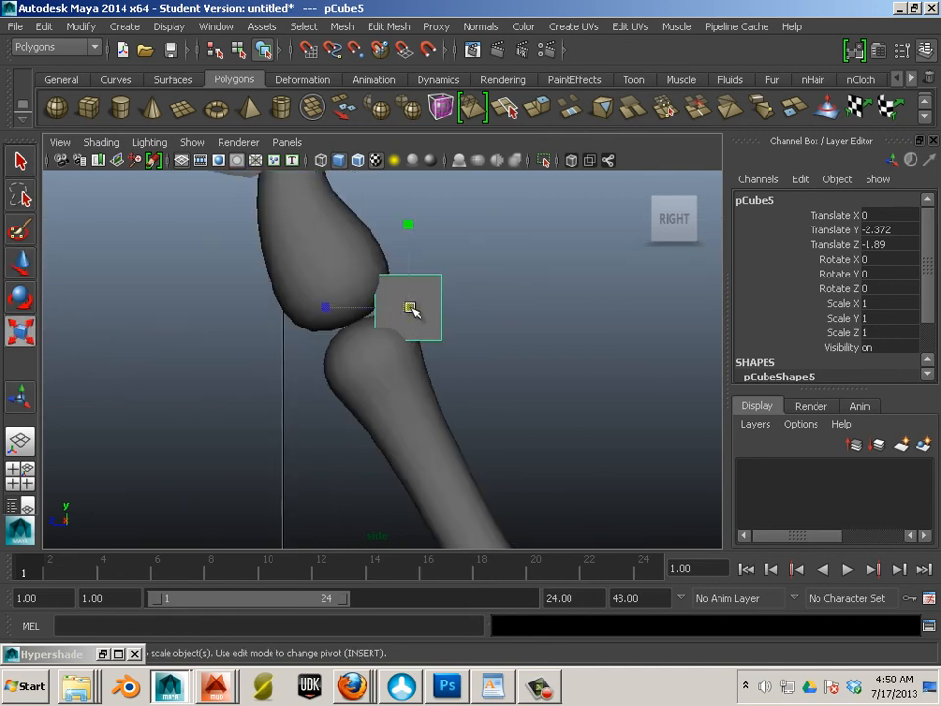
left_click_drag(411, 309, 431, 313)
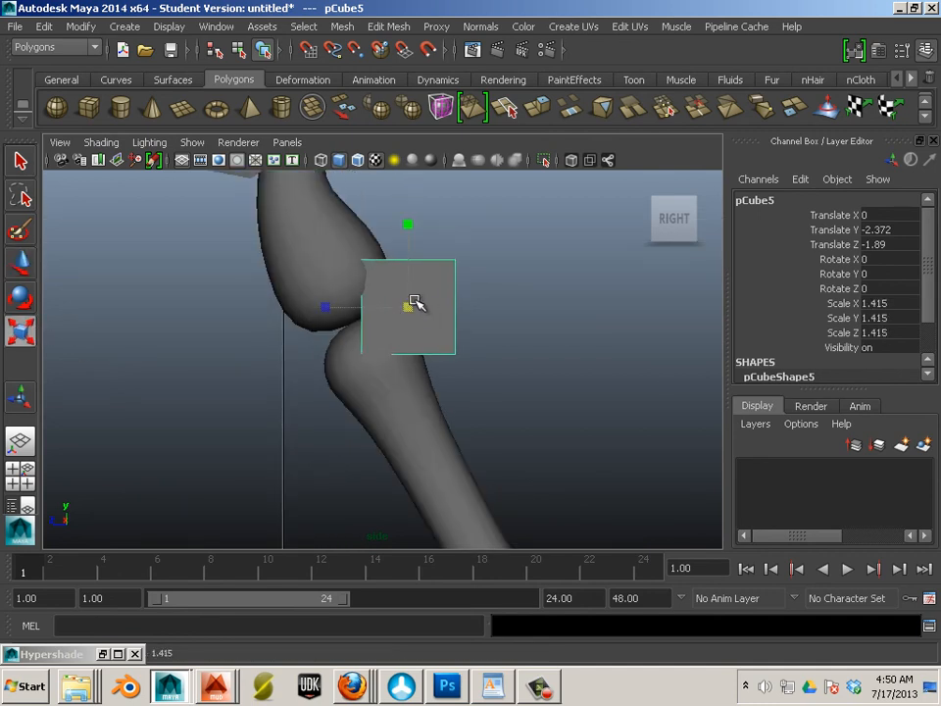
Turn on smooth mesh preview for the new cube and lower it against the back of the lower-leg bone's head
key("3")
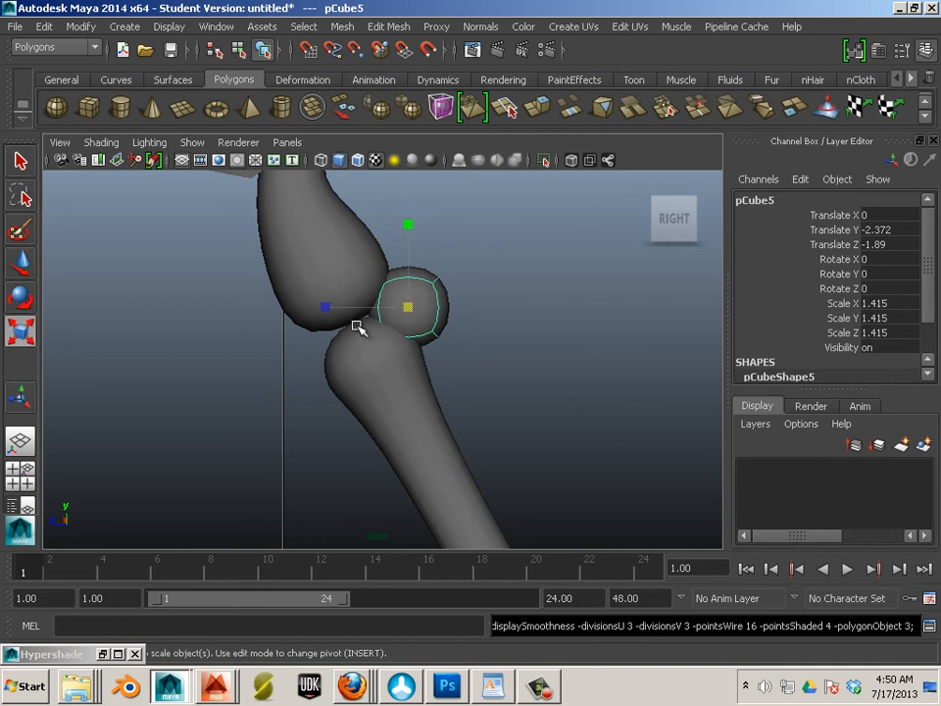
left_click(21, 263)
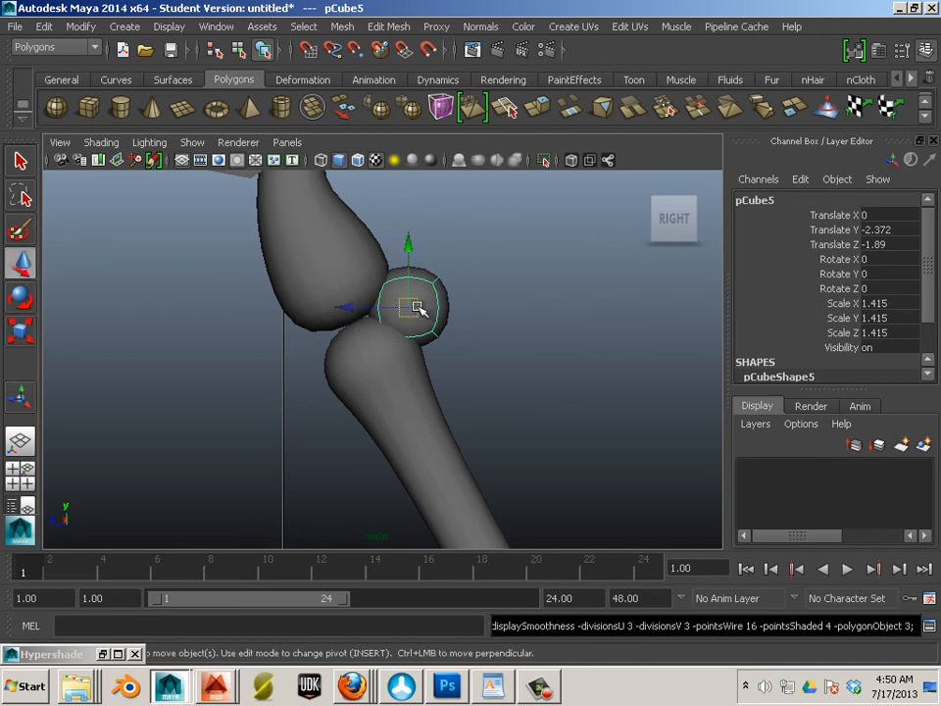
left_click_drag(417, 309, 421, 338)
left_click(527, 338)
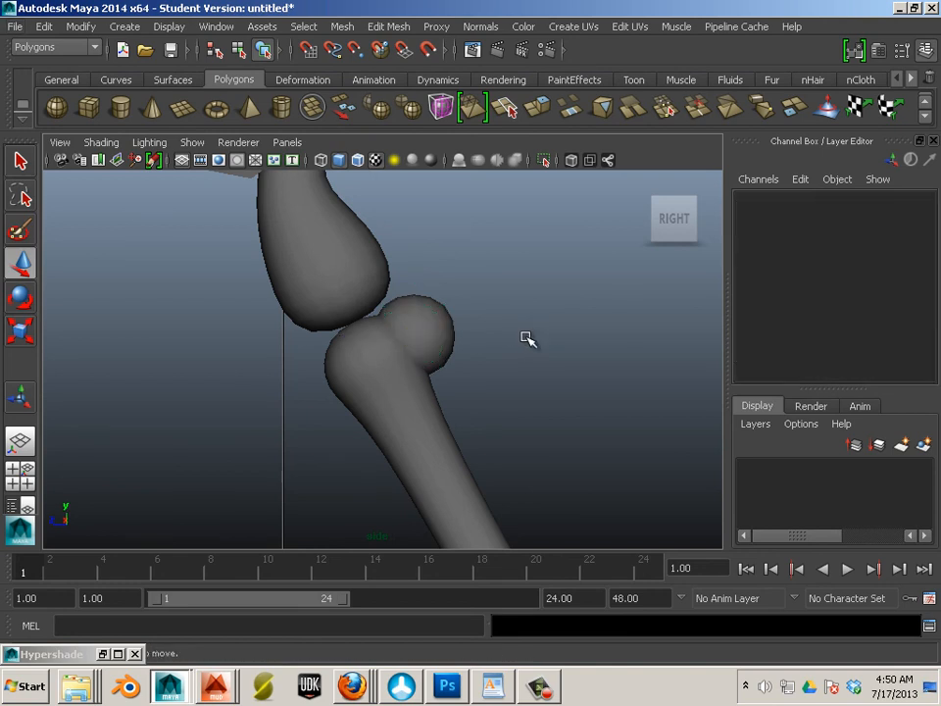
Turn on smooth mesh preview for the kneecap piece, deselect it, and switch to the horse-leg reference in Photoshop
right_click_drag(563, 340, 284, 364, "alt")
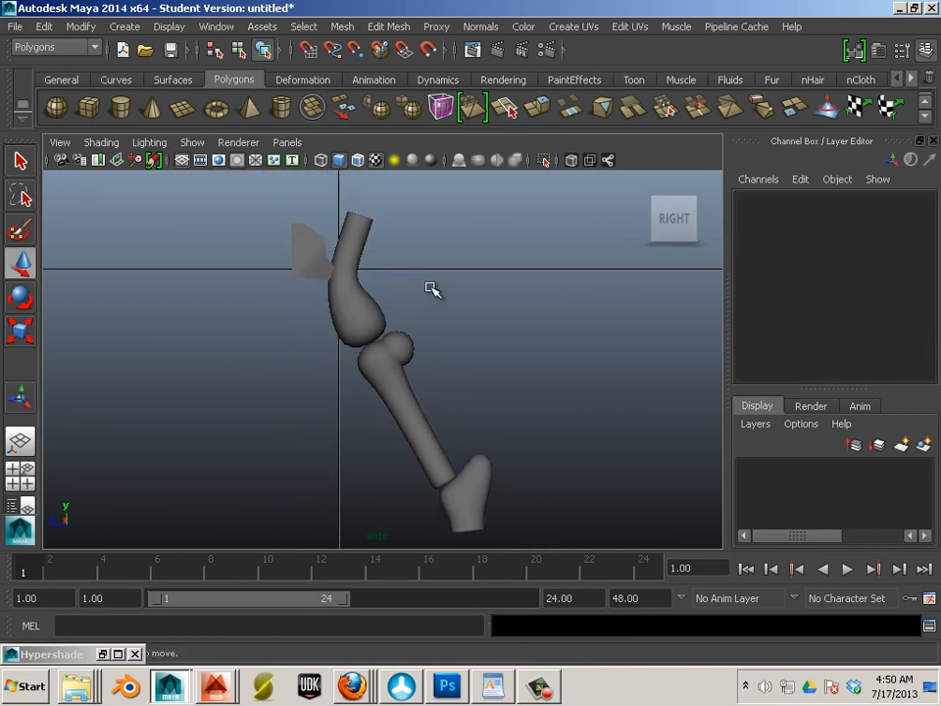
left_click(309, 265)
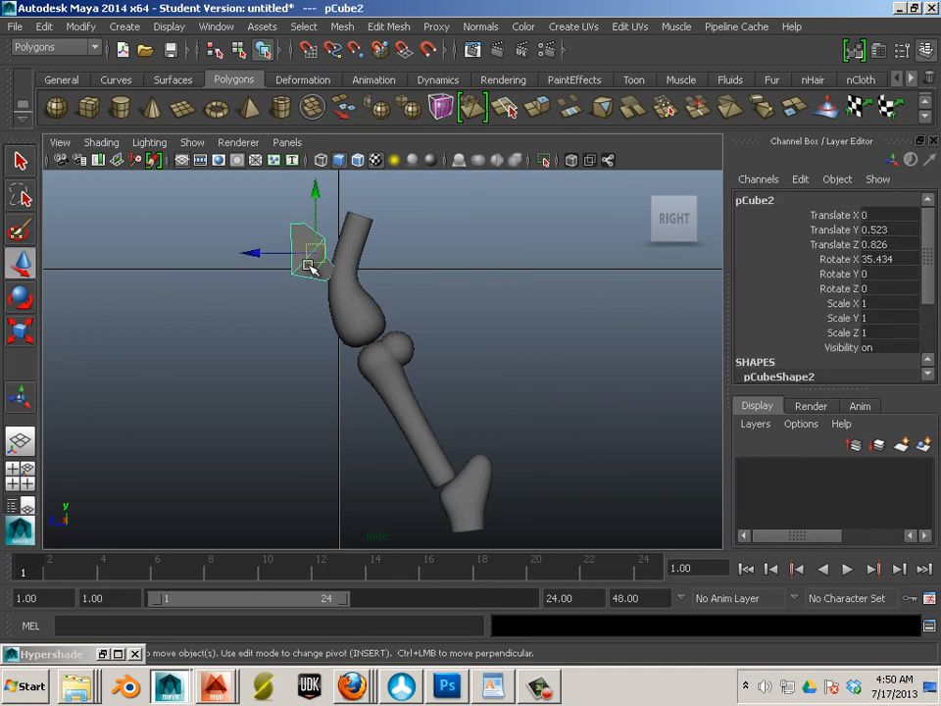
key("3")
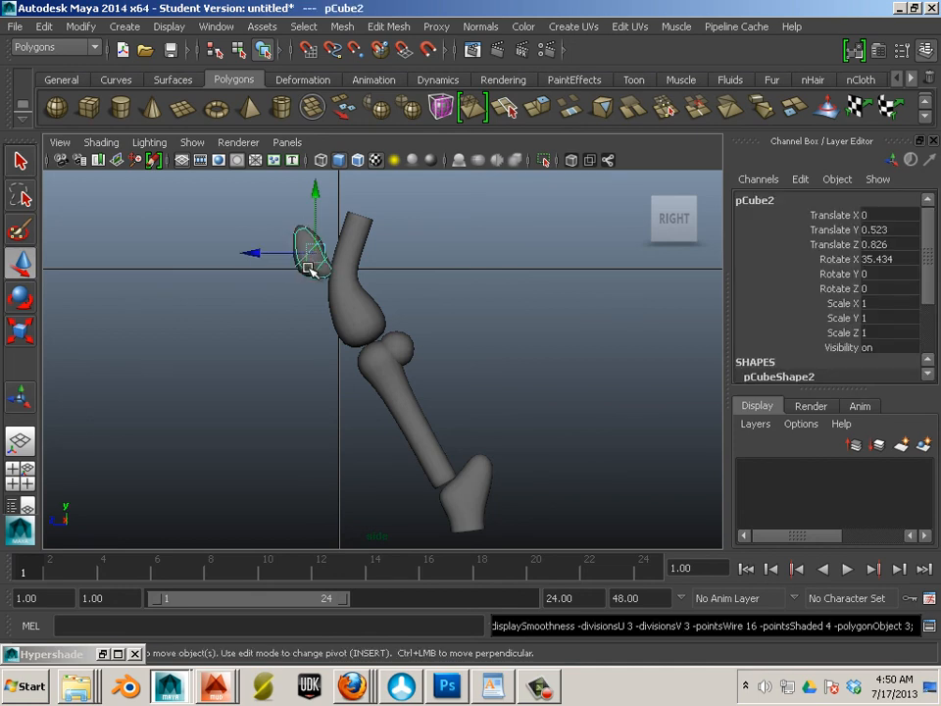
left_click(519, 300)
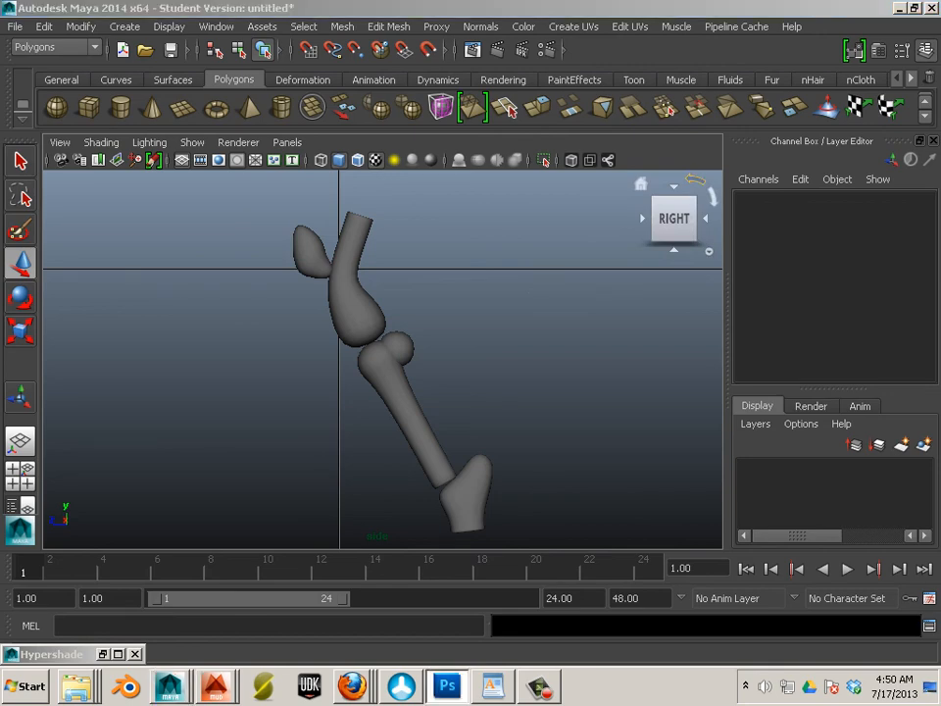
key("alt+Tab")
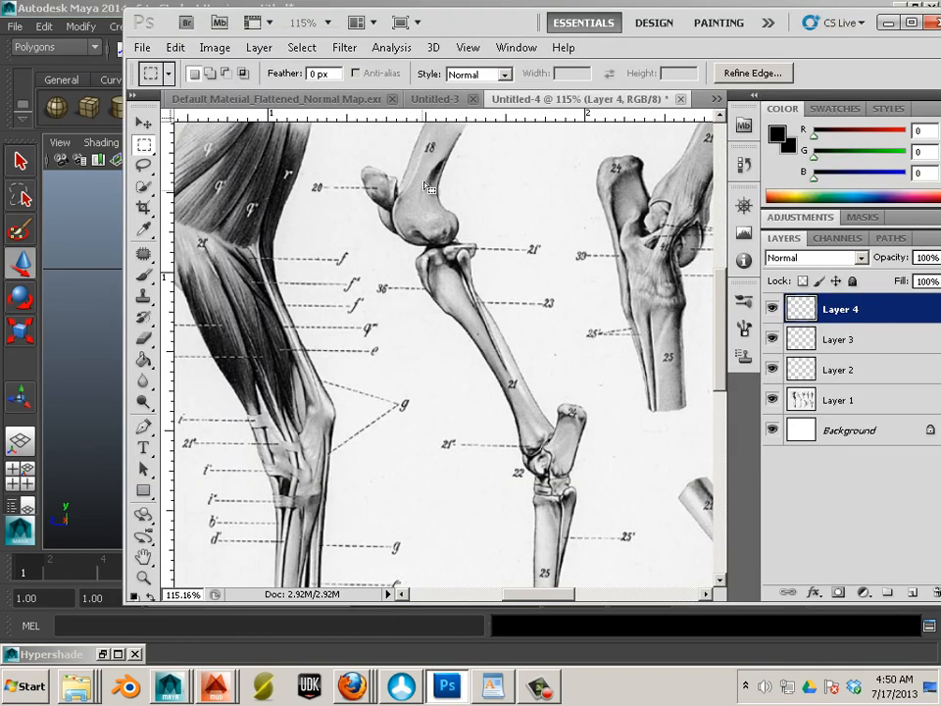